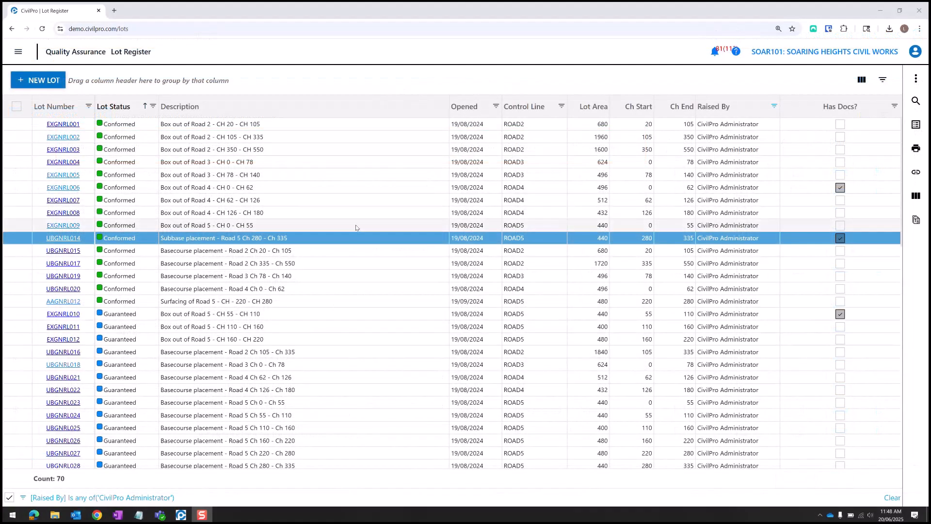
- Create a new Inspection Test Plan with the description Drainage and the ITP document number DRG-001-001
{"action": "left_click", "coordinate": [17, 53]}
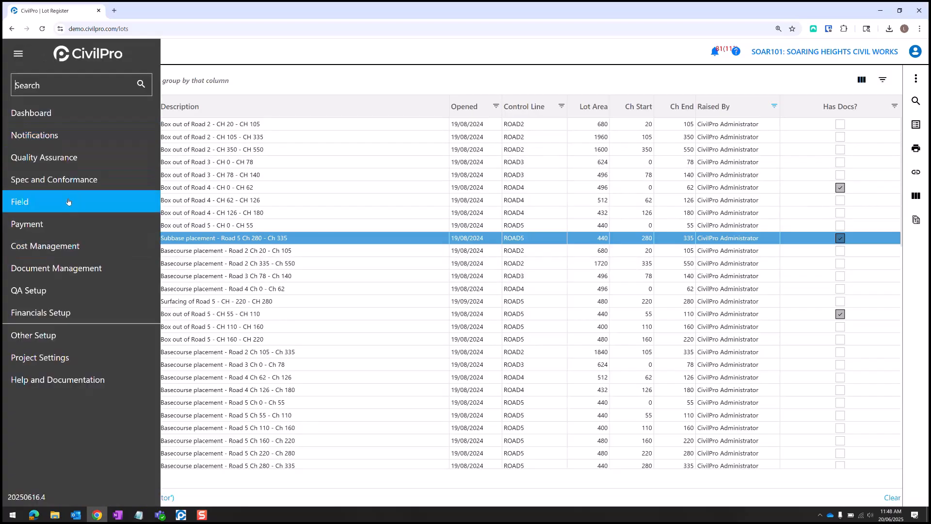
{"action": "mouse_move", "coordinate": [77, 183]}
{"action": "left_click", "coordinate": [200, 192]}
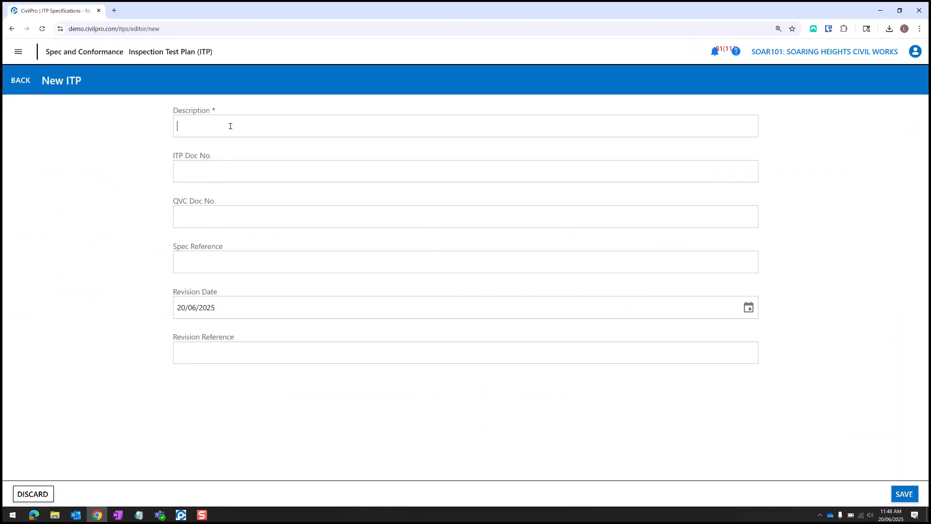
{"action": "type", "text": "rainage"}
{"action": "type", "text": "DRG-001-001"}
- Set the QVC document number to DRG-001-001-QVC and the spec reference to MRTS, and save the new ITP
{"action": "key", "text": "ctrl+a"}
{"action": "key", "text": "ctrl+c"}
{"action": "left_click", "coordinate": [233, 217]}
{"action": "key", "text": "ctrl+v"}
{"action": "type", "text": "-QV"}
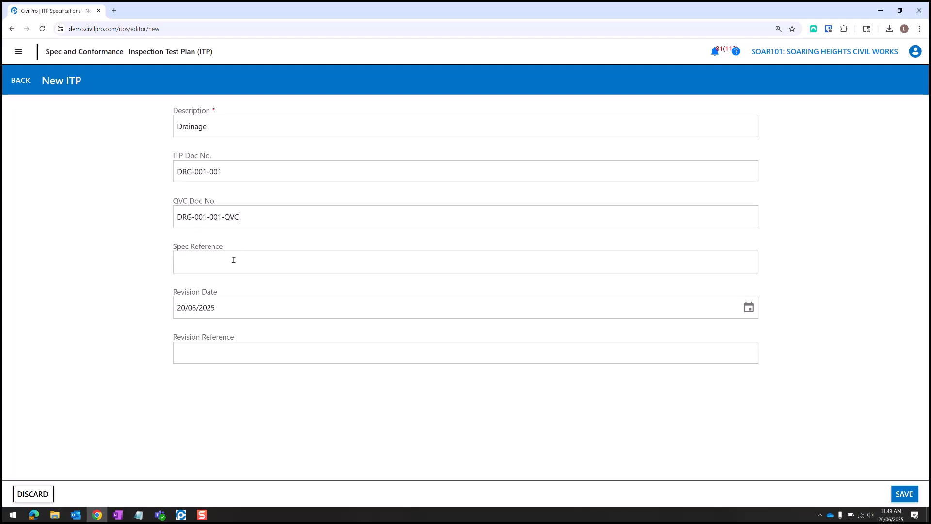
{"action": "left_click", "coordinate": [233, 260]}
{"action": "type", "text": "MRTS"}
{"action": "left_click", "coordinate": [904, 494]}
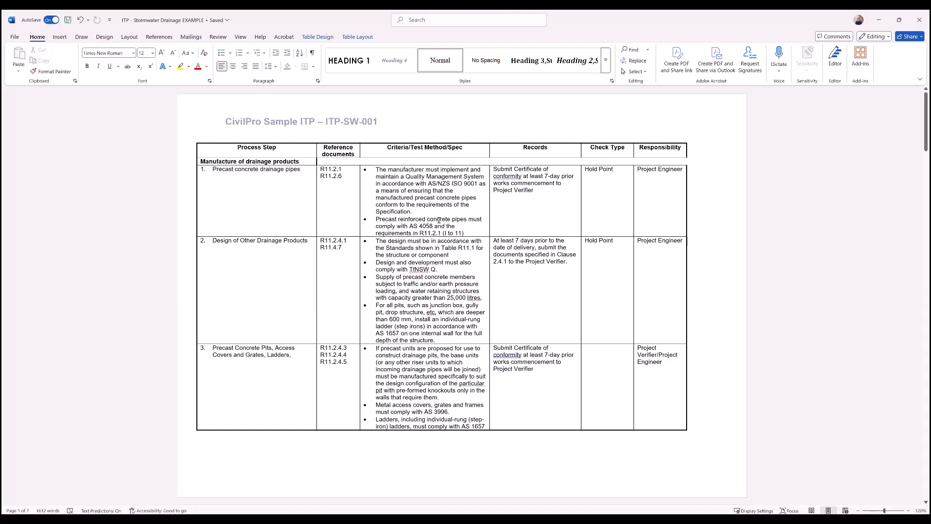
- Copy the whole Stormwater Drainage ITP table from the Word document into cell A1 of a blank Excel workbook
{"action": "left_click", "coordinate": [210, 149]}
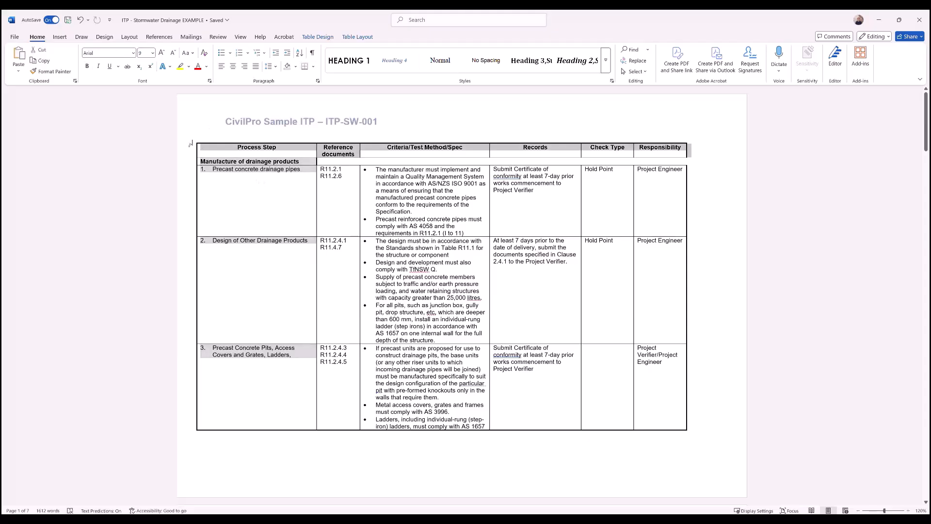
{"action": "key", "text": "ctrl+a"}
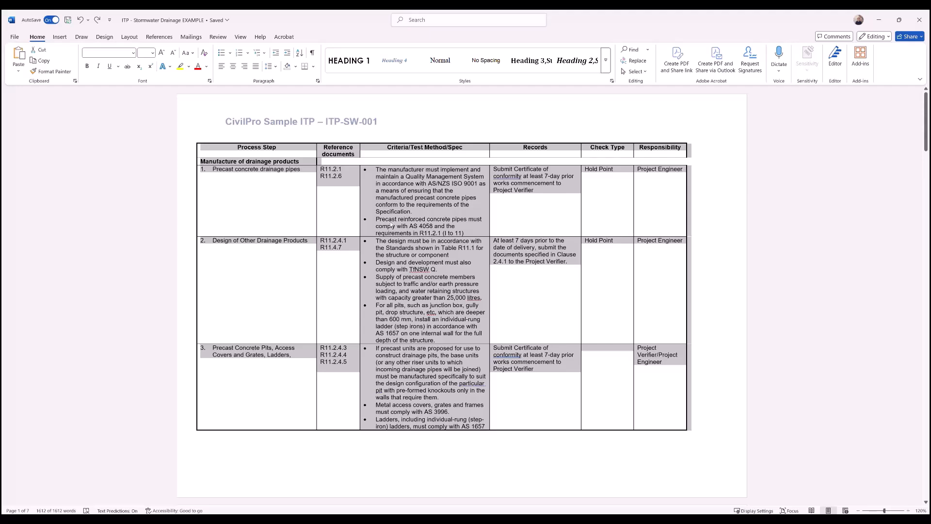
{"action": "mouse_move", "coordinate": [222, 519]}
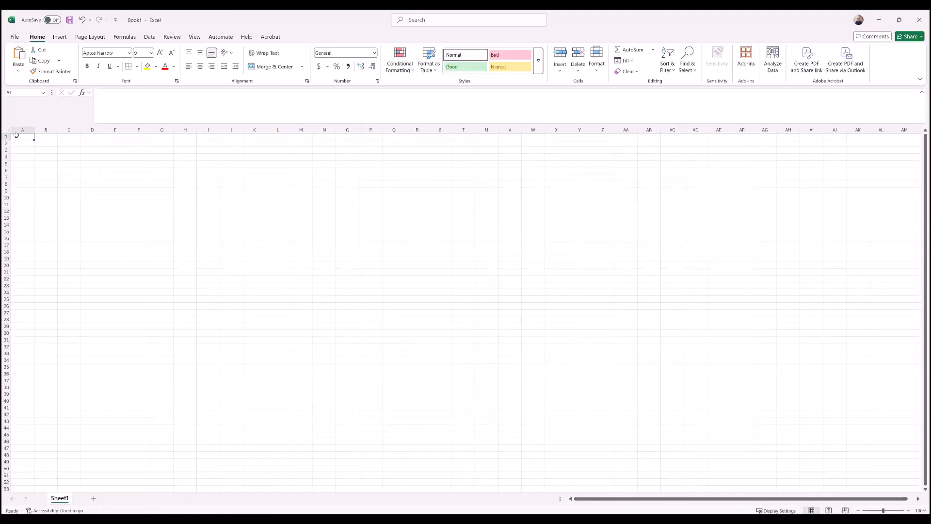
{"action": "key", "text": "ctrl+v"}
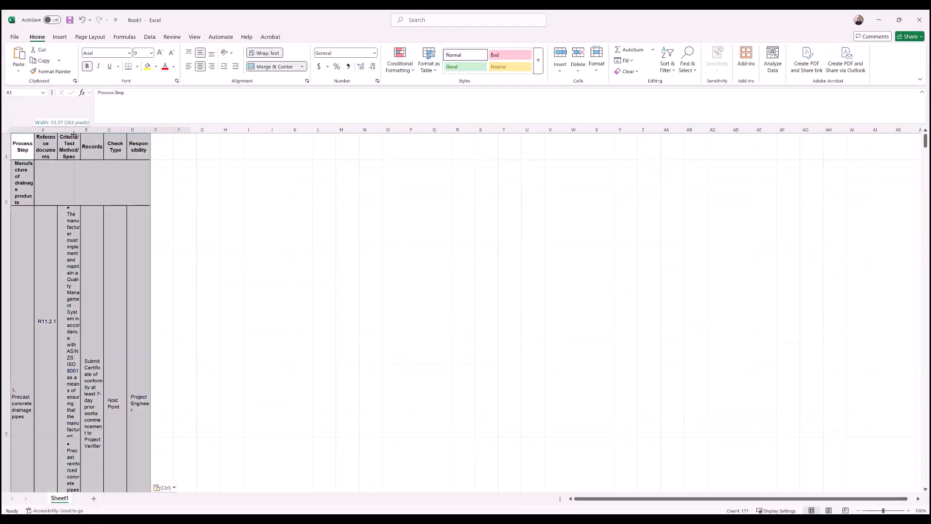
- Widen all columns of the pasted table evenly and autofit all row heights
{"action": "double_click", "coordinate": [34, 130]}
{"action": "left_click", "coordinate": [7, 130]}
{"action": "left_click_drag", "start_coordinate": [152, 130], "coordinate": [215, 130]}
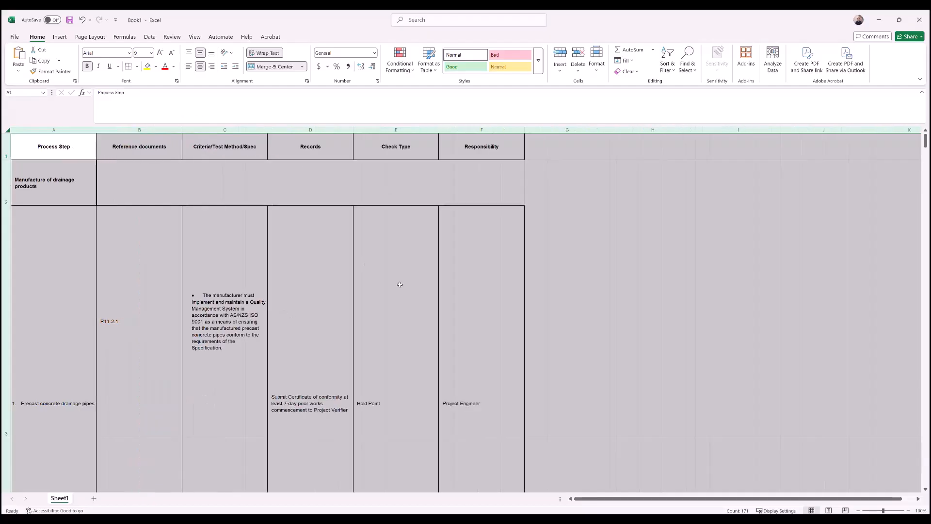
{"action": "double_click", "coordinate": [6, 206]}
{"action": "left_click", "coordinate": [573, 260]}
- Check the cells of the first process step for merging and unmerge all cells in the sheet
{"action": "left_click", "coordinate": [61, 209]}
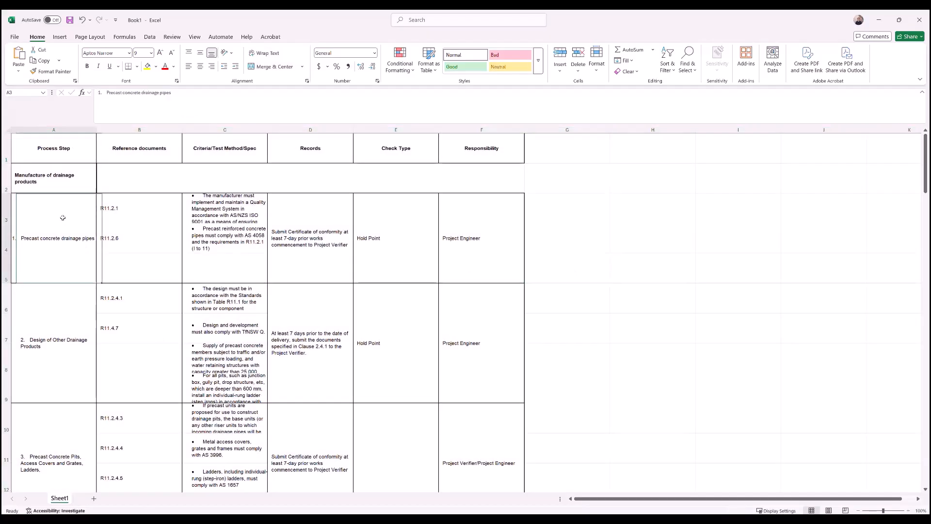
{"action": "left_click", "coordinate": [138, 238]}
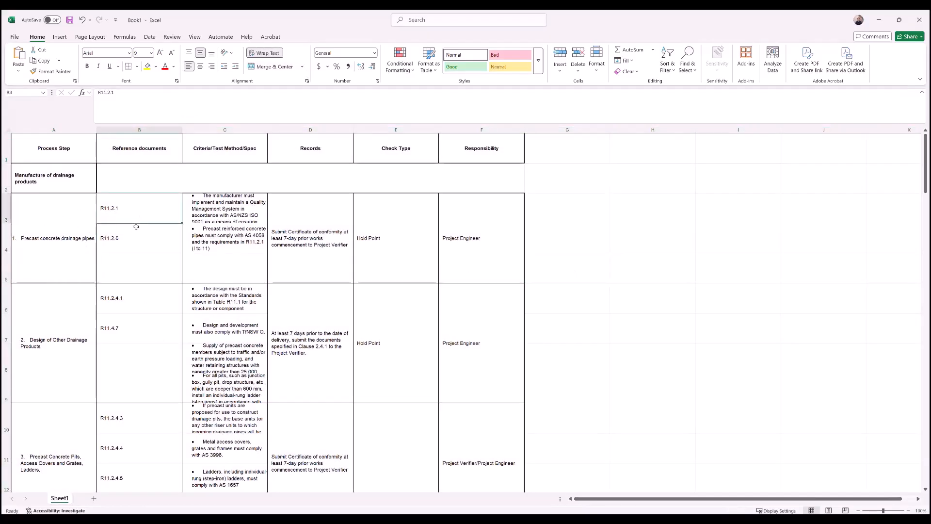
{"action": "left_click", "coordinate": [139, 264]}
{"action": "left_click", "coordinate": [218, 269]}
{"action": "left_click", "coordinate": [228, 241]}
{"action": "left_click", "coordinate": [310, 243]}
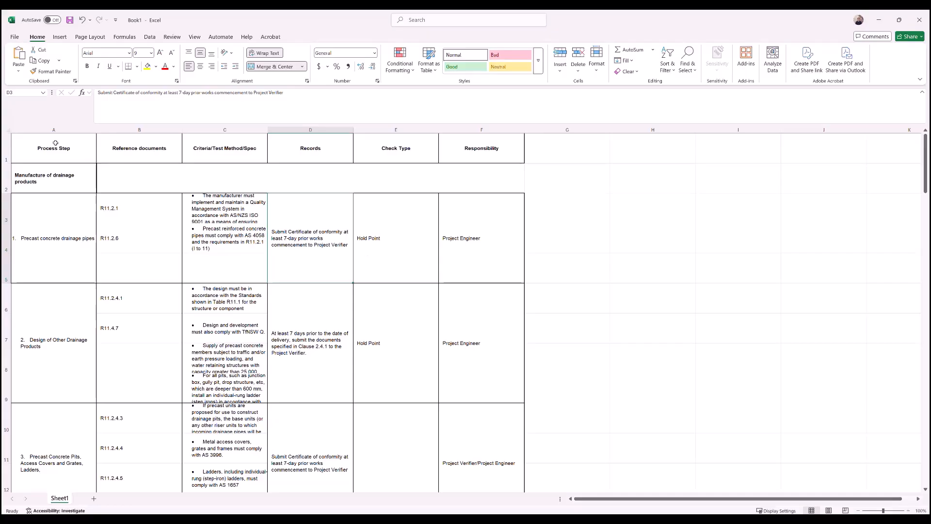
{"action": "left_click", "coordinate": [7, 130]}
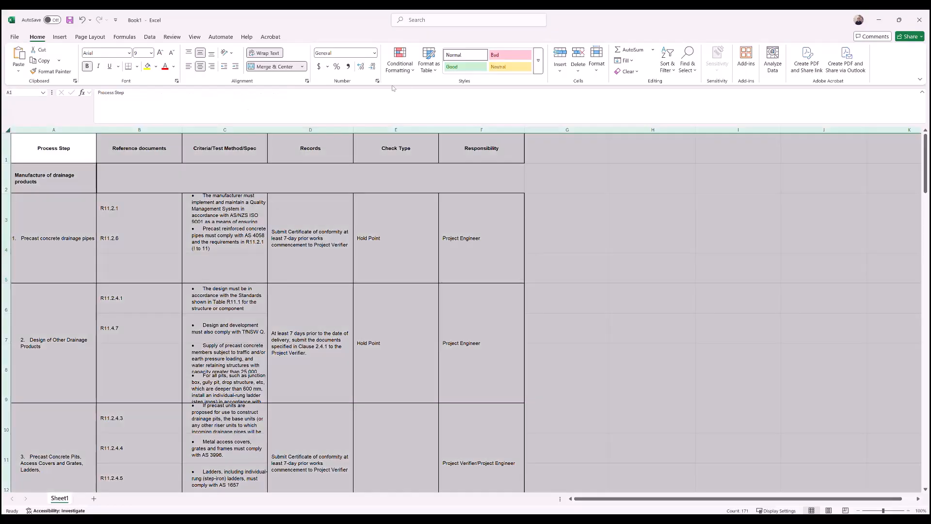
{"action": "left_click", "coordinate": [272, 66]}
{"action": "left_click", "coordinate": [652, 238]}
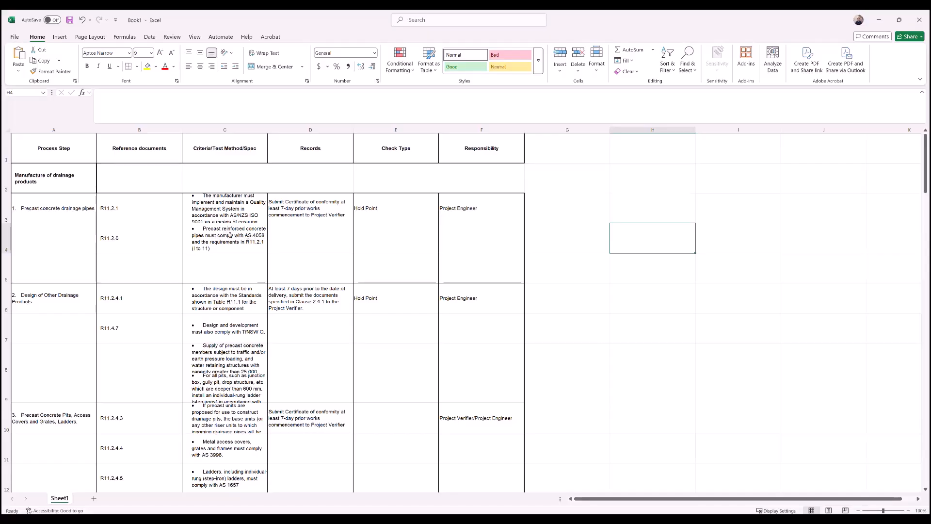
- Widen the Criteria/Test Method/Spec column so the long criteria text fits in its rows
{"action": "left_click", "coordinate": [69, 208]}
{"action": "key", "text": "shift+space"}
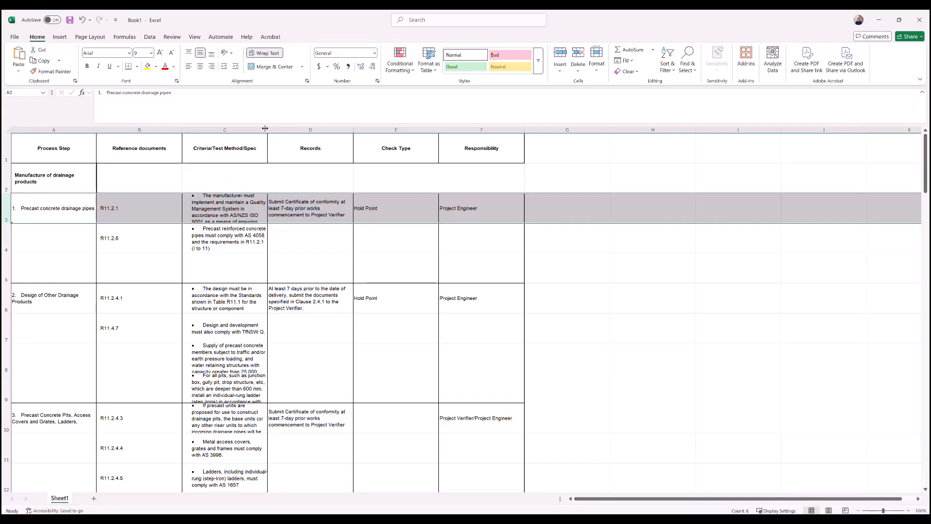
{"action": "left_click_drag", "start_coordinate": [268, 129], "coordinate": [362, 129]}
{"action": "left_click", "coordinate": [692, 244]}
- Move the reference R11.2.6 from cell B4 to a new line below R11.2.1 in cell B3
{"action": "left_click", "coordinate": [131, 248]}
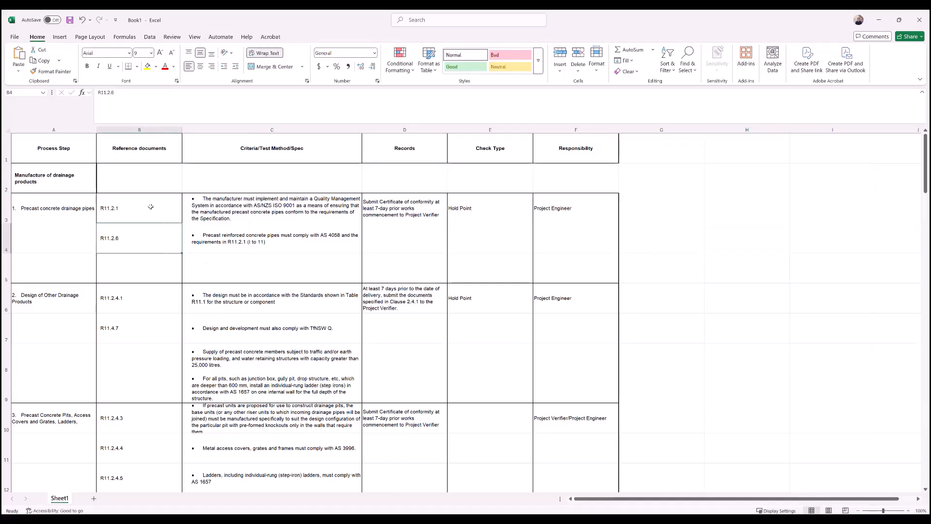
{"action": "left_click_drag", "start_coordinate": [150, 105], "coordinate": [76, 107]}
{"action": "key", "text": "ctrl+c"}
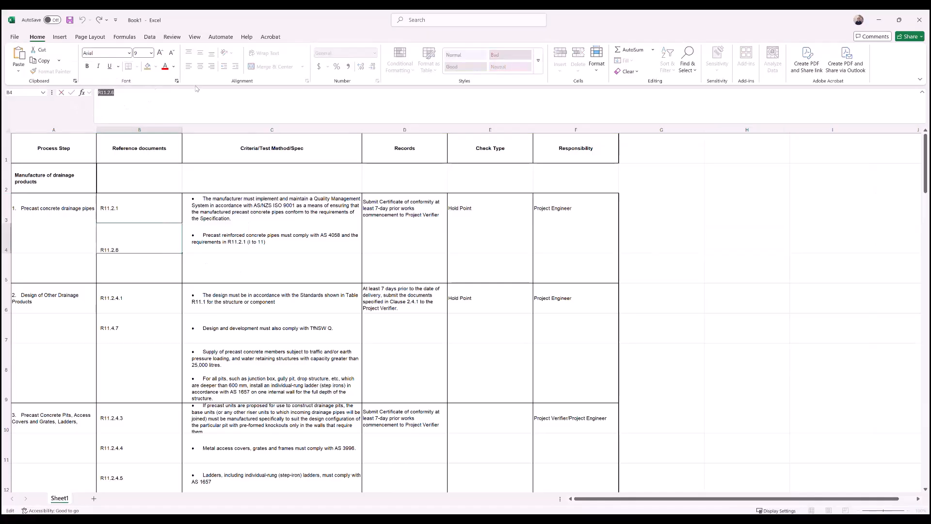
{"action": "key", "text": "Delete"}
{"action": "left_click", "coordinate": [129, 206]}
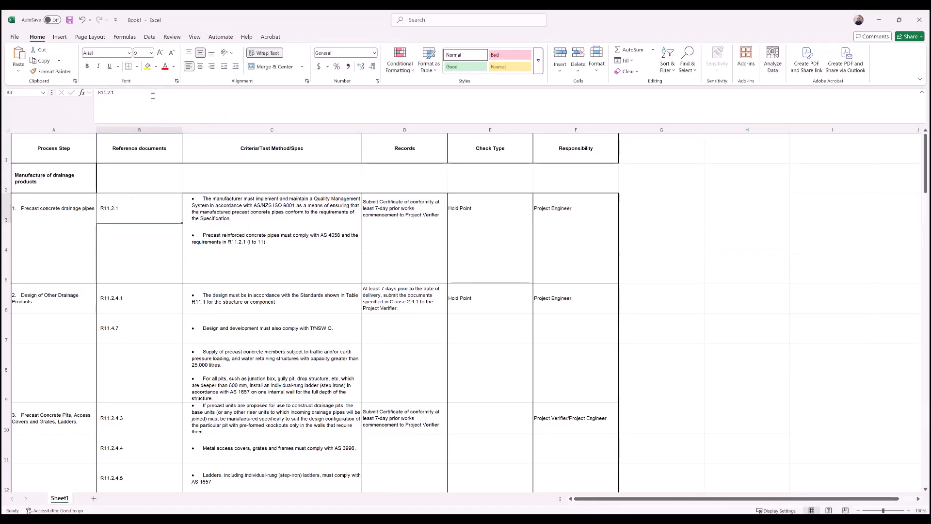
{"action": "key", "text": "alt+Return"}
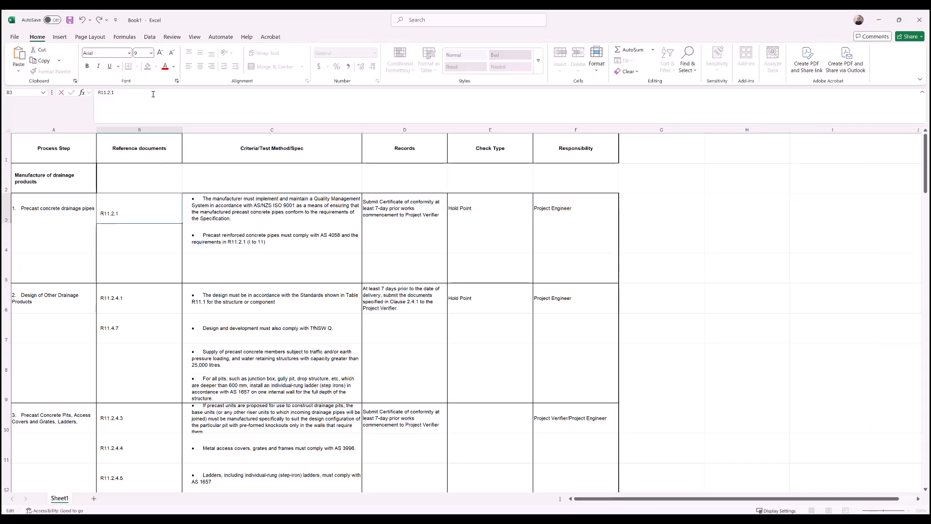
{"action": "key", "text": "ctrl+v"}
- Move the precast reinforced concrete pipes criterion from cell C4 to a new line at the end of cell C3
{"action": "left_click", "coordinate": [263, 231]}
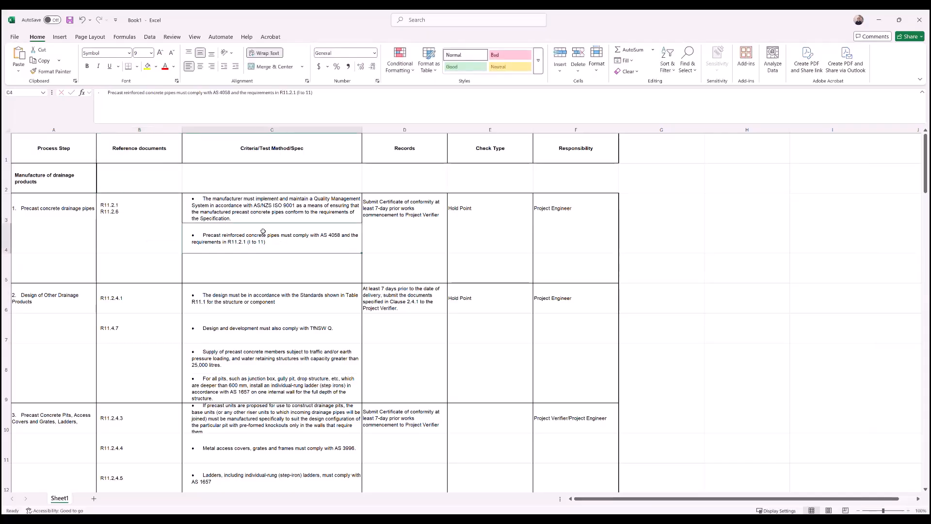
{"action": "left_click", "coordinate": [220, 105]}
{"action": "key", "text": "ctrl+a"}
{"action": "key", "text": "ctrl+x"}
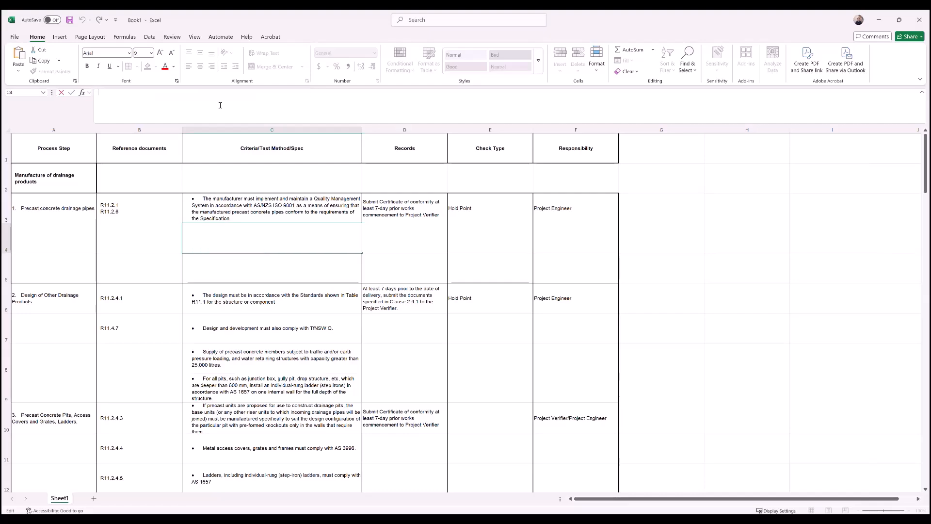
{"action": "key", "text": "shift+Return"}
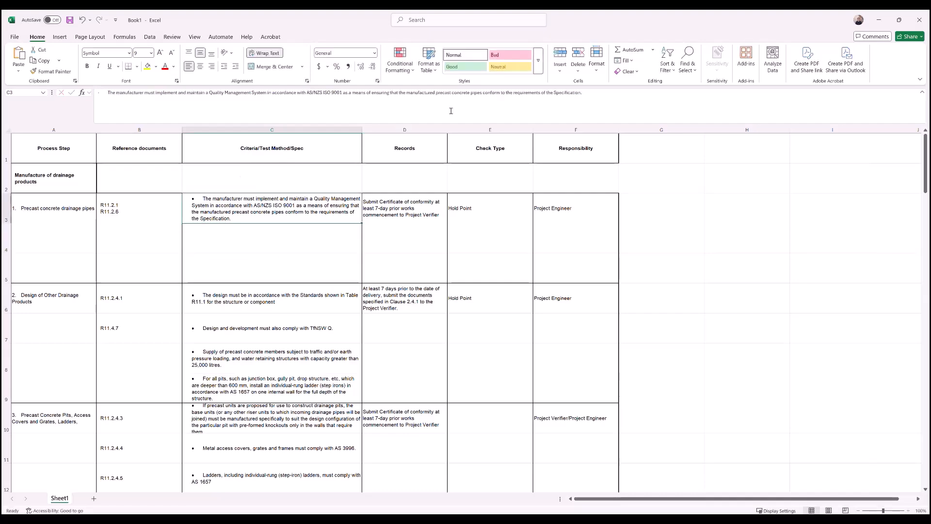
{"action": "left_click", "coordinate": [633, 92]}
{"action": "key", "text": "alt+Return"}
{"action": "key", "text": "ctrl+v"}
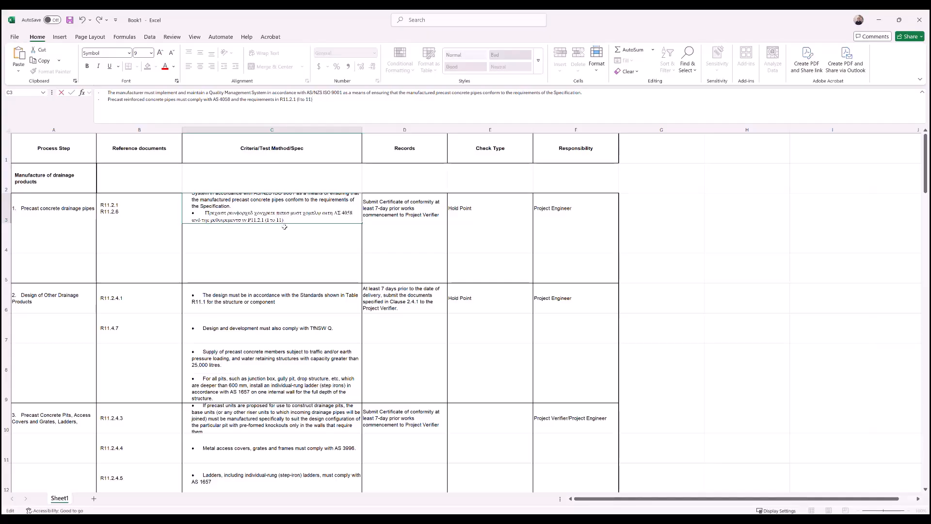
{"action": "left_click", "coordinate": [281, 243]}
- Delete the empty rows 4 and 5 below the Precast concrete drainage pipes step
{"action": "left_click", "coordinate": [6, 209]}
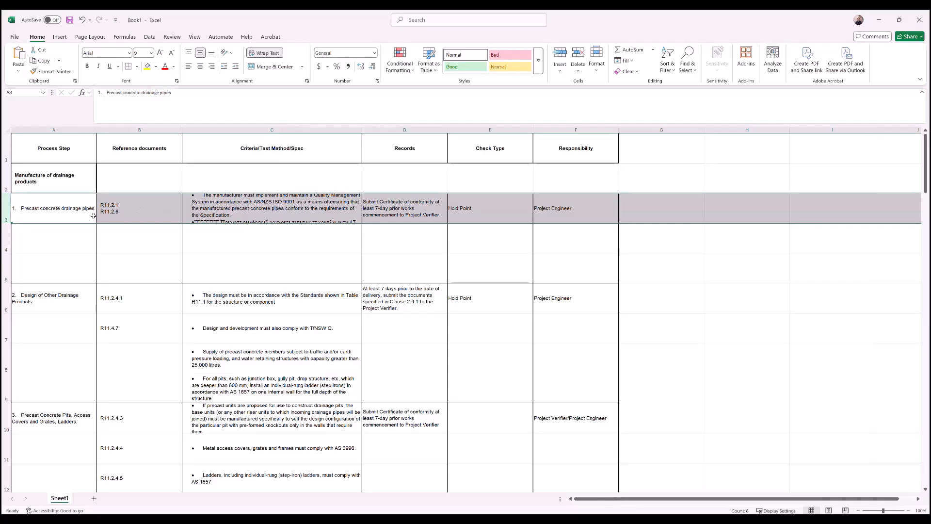
{"action": "left_click", "coordinate": [6, 237]}
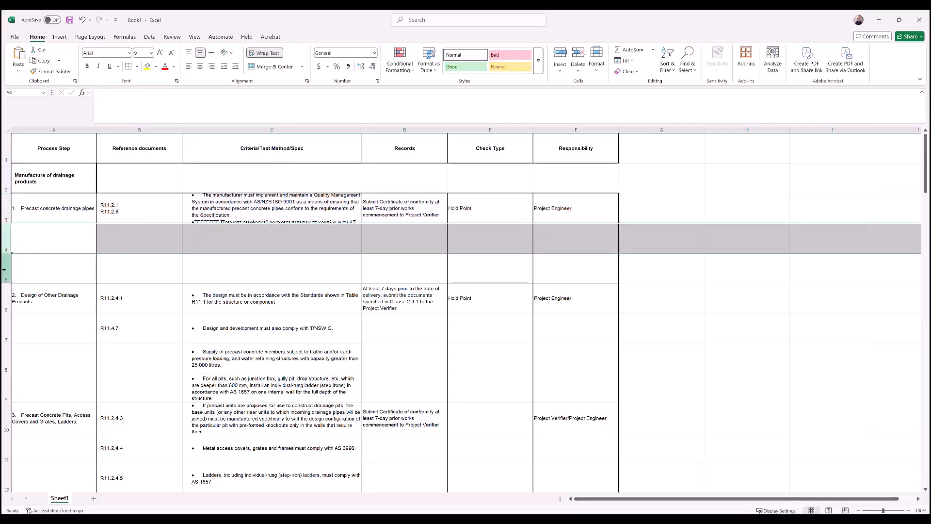
{"action": "left_click", "coordinate": [6, 266], "text": "ctrl"}
{"action": "right_click", "coordinate": [5, 266]}
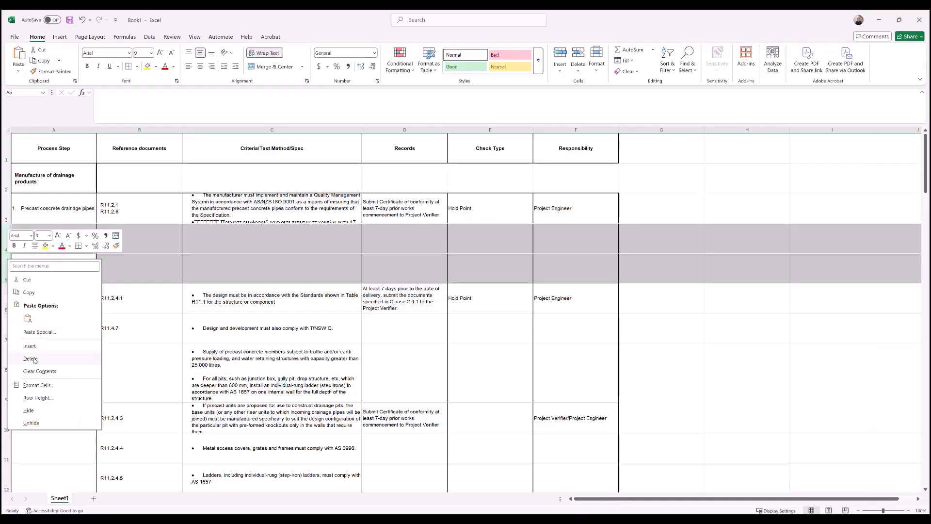
{"action": "left_click", "coordinate": [30, 359]}
- Move the reference R11.4.7 from cell B5 to a new line below R11.2.4.1 in cell B4
{"action": "left_click", "coordinate": [264, 267]}
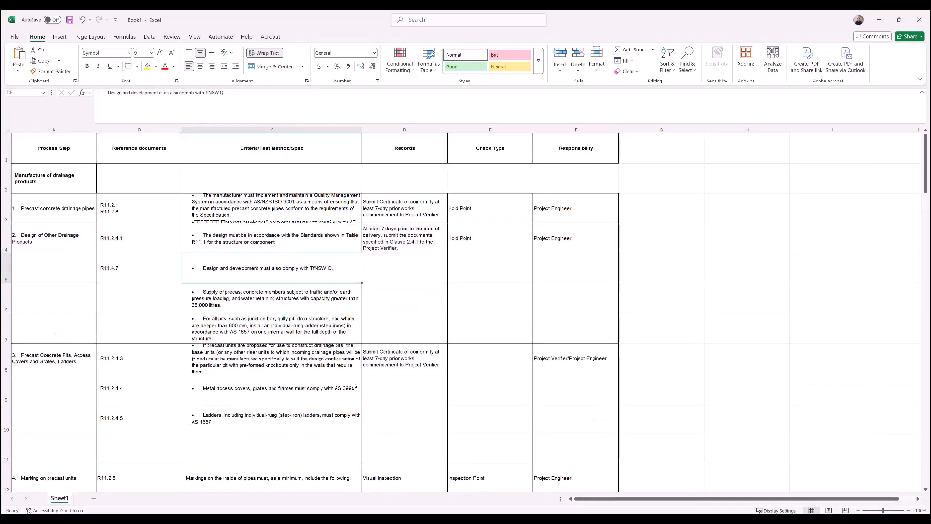
{"action": "key", "text": "Left"}
{"action": "key", "text": "ctrl+x"}
{"action": "left_click", "coordinate": [139, 238]}
{"action": "key", "text": "ctrl+v"}
- Move the TfNSW Q design and development criterion from cell C5 to a new line in cell C4
{"action": "left_click", "coordinate": [242, 238]}
{"action": "left_click", "coordinate": [228, 266]}
{"action": "key", "text": "ctrl+x"}
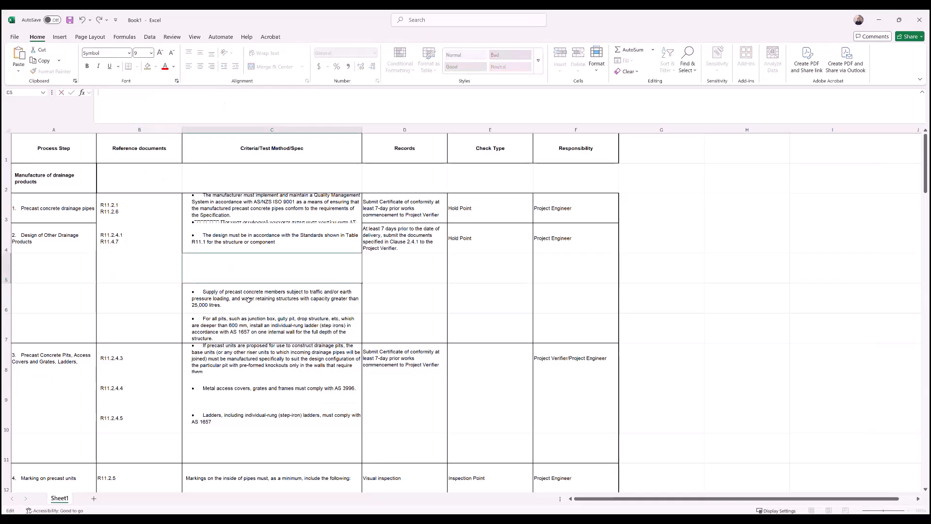
{"action": "left_click", "coordinate": [341, 91]}
{"action": "key", "text": "ctrl+v"}
- Move the remaining design criteria from cells C6 and C7 onto new lines in C4, and delete the emptied rows 5 to 7
{"action": "left_click", "coordinate": [310, 297]}
{"action": "left_click_drag", "start_coordinate": [421, 93], "coordinate": [97, 93]}
{"action": "key", "text": "ctrl+x"}
{"action": "left_click", "coordinate": [291, 238]}
{"action": "left_click", "coordinate": [383, 104]}
{"action": "key", "text": "ctrl+v"}
{"action": "left_click_drag", "start_coordinate": [552, 93], "coordinate": [97, 92]}
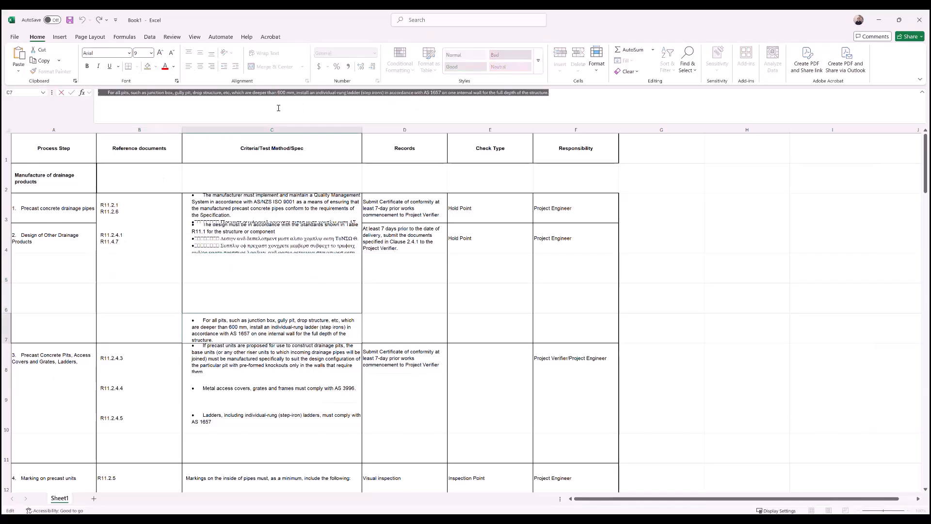
{"action": "left_click", "coordinate": [444, 107]}
{"action": "left_click_drag", "start_coordinate": [6, 268], "coordinate": [5, 328]}
{"action": "key", "text": "ctrl+minus"}
- Move the reference R11.2.4.4 from cell B6 to a new line below R11.2.4.3 in cell B5
{"action": "scroll", "coordinate": [125, 219], "scroll_direction": "up", "scroll_amount": 2}
{"action": "left_click", "coordinate": [139, 298]}
{"action": "mouse_move", "coordinate": [97, 93]}
{"action": "left_mouse_down"}
{"action": "mouse_move", "coordinate": [171, 118]}
{"action": "mouse_move", "coordinate": [97, 93]}
{"action": "left_mouse_up"}
{"action": "key", "text": "ctrl+x"}
{"action": "left_click", "coordinate": [139, 268]}
{"action": "left_click", "coordinate": [176, 99]}
{"action": "key", "text": "ctrl+v"}
- Move the reference R11.2.4.5 from cell B7 to a new line at the end of cell B5
{"action": "left_click", "coordinate": [139, 328]}
{"action": "key", "text": "ctrl+x"}
{"action": "left_click", "coordinate": [140, 268]}
{"action": "left_click", "coordinate": [150, 98]}
{"action": "key", "text": "ctrl+v"}
- Move the metal access covers and ladders criteria from cells C6 and C7 onto new lines in cell C5
{"action": "left_click", "coordinate": [243, 294]}
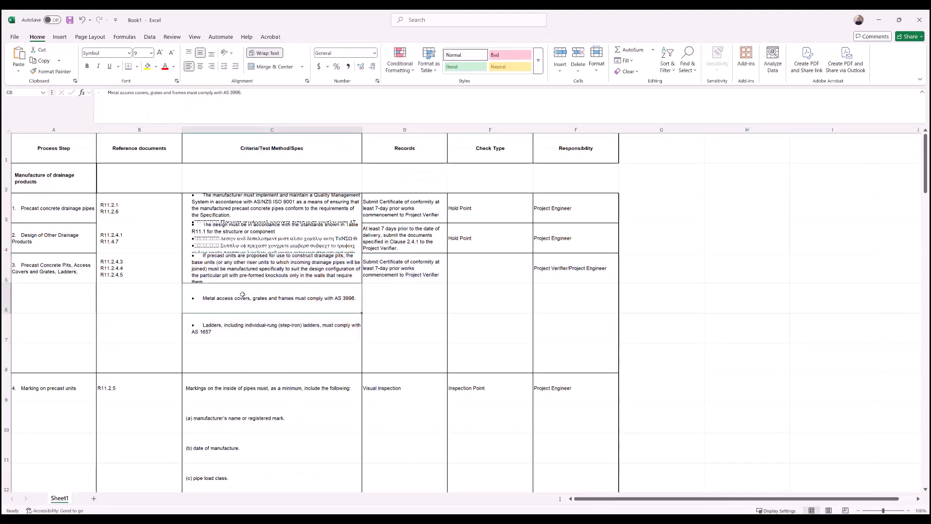
{"action": "left_click", "coordinate": [709, 112]}
{"action": "key", "text": "ctrl+v"}
{"action": "left_click", "coordinate": [320, 330]}
{"action": "key", "text": "ctrl+x"}
{"action": "left_click", "coordinate": [292, 277]}
{"action": "left_click", "coordinate": [524, 98]}
{"action": "key", "text": "ctrl+v"}
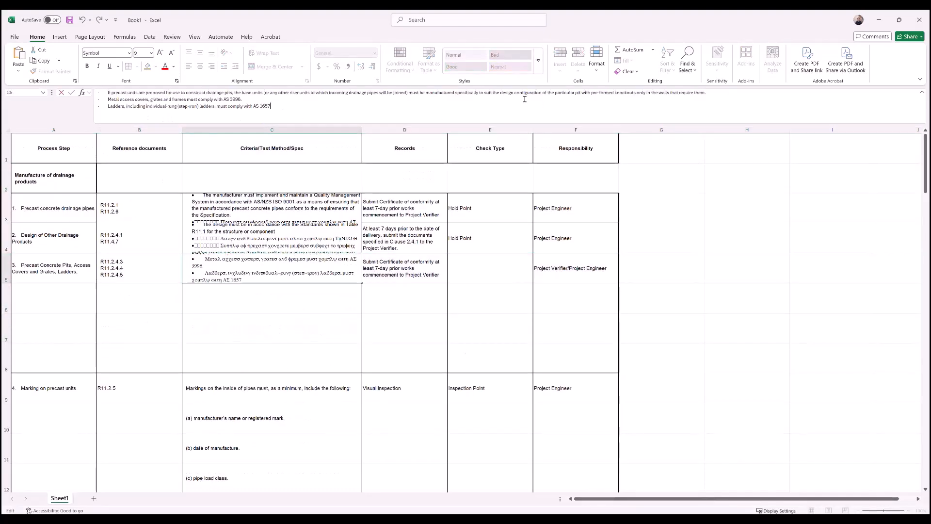
- Delete the emptied rows 6 to 8 below the Precast Concrete Pits step
{"action": "left_click", "coordinate": [6, 298]}
{"action": "left_click", "coordinate": [7, 362], "text": "shift"}
{"action": "key", "text": "ctrl+minus"}
- Move marking items (a) and (b) from cells C7 and C8 onto new lines in cell C6 of the Marking on precast units step
{"action": "scroll", "coordinate": [170, 245], "scroll_direction": "down", "scroll_amount": 1}
{"action": "left_click", "coordinate": [264, 238]}
{"action": "key", "text": "ctrl+x"}
{"action": "left_click", "coordinate": [264, 214]}
{"action": "key", "text": "ctrl+v"}
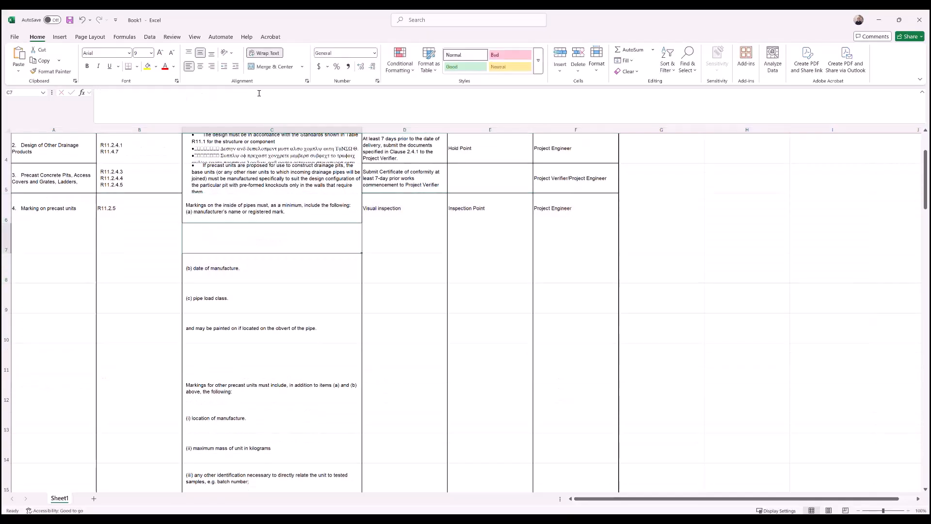
{"action": "left_click", "coordinate": [266, 268]}
{"action": "left_click", "coordinate": [264, 209]}
{"action": "left_click", "coordinate": [254, 100]}
{"action": "key", "text": "ctrl+v"}
- Move item (c) pipe load class and the painted-marking note from cells C9 and C10 onto new lines in cell C6
{"action": "left_click", "coordinate": [265, 297]}
{"action": "key", "text": "ctrl+x"}
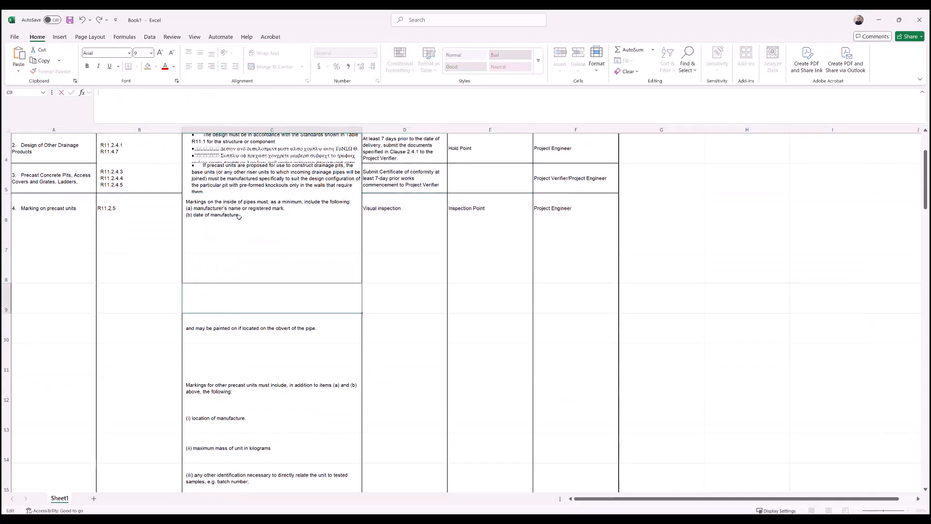
{"action": "left_click", "coordinate": [264, 209]}
{"action": "key", "text": "ctrl+v"}
{"action": "key", "text": "Return"}
{"action": "left_click", "coordinate": [265, 327]}
{"action": "key", "text": "ctrl+x"}
{"action": "left_click", "coordinate": [264, 209]}
{"action": "key", "text": "ctrl+v"}
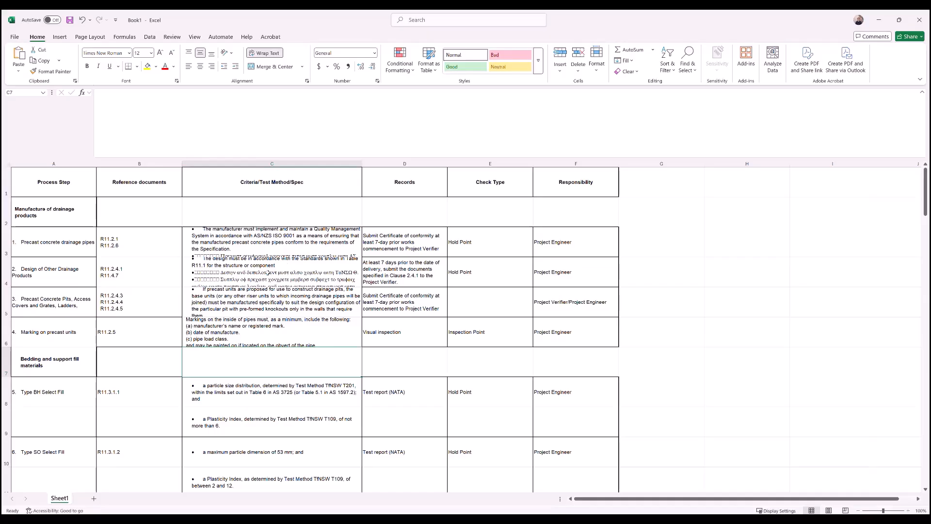
- Set the whole sheet's font to Arial and copy the ITP table from the Process Step header through the CCTV test row
{"action": "left_click", "coordinate": [7, 164]}
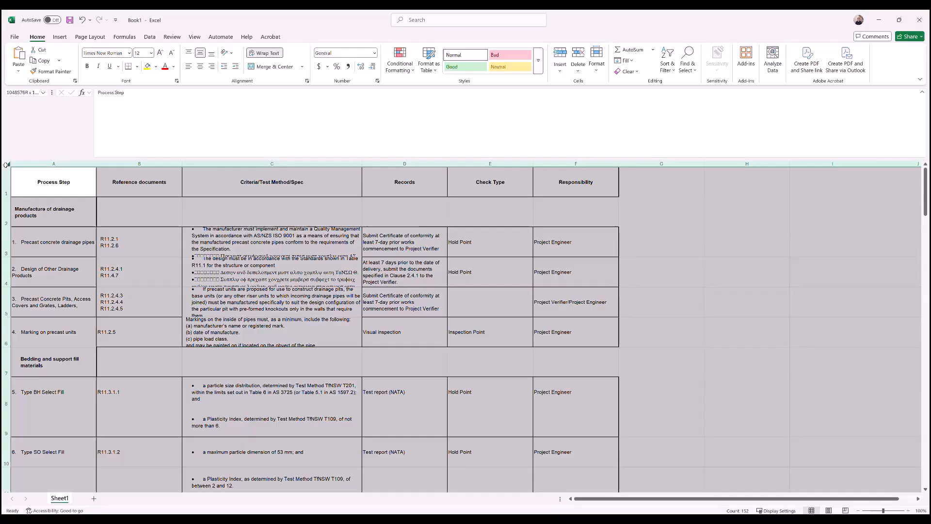
{"action": "left_click", "coordinate": [130, 53]}
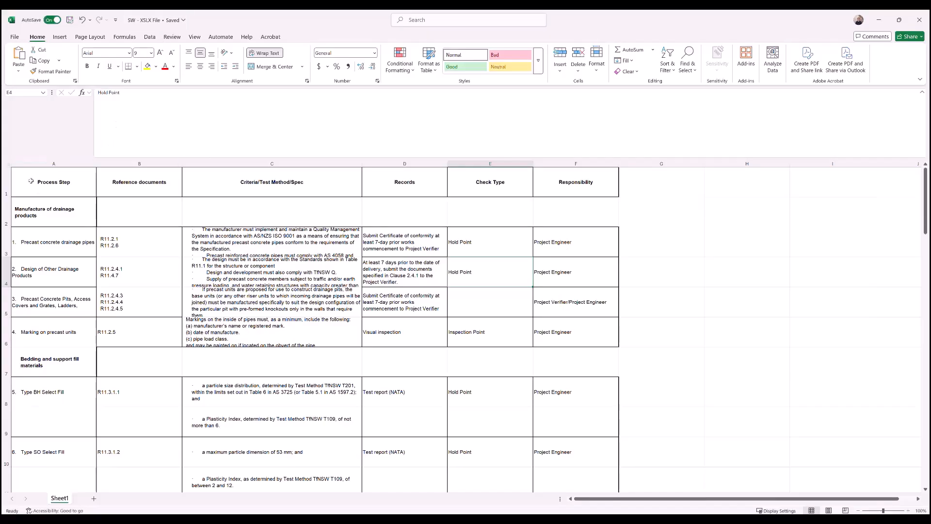
{"action": "left_click", "coordinate": [29, 181]}
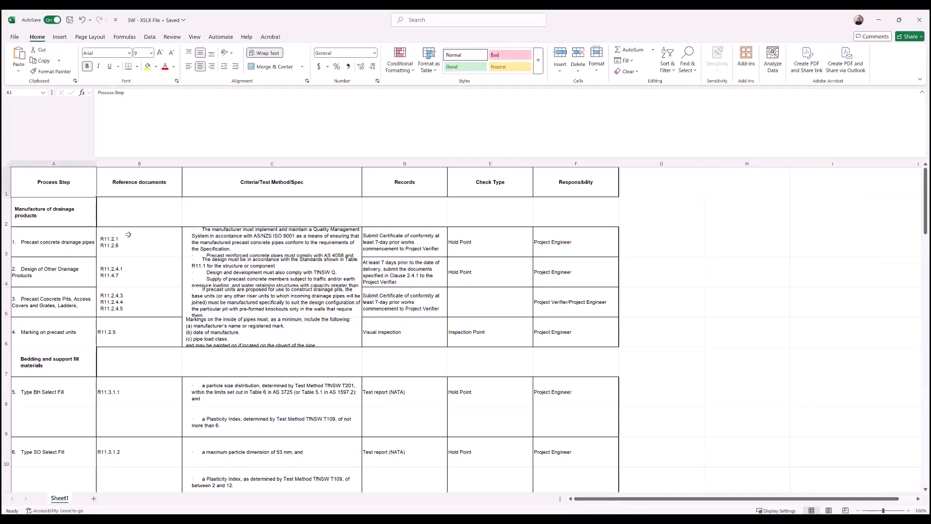
{"action": "scroll", "coordinate": [388, 286], "scroll_direction": "down", "scroll_amount": 16}
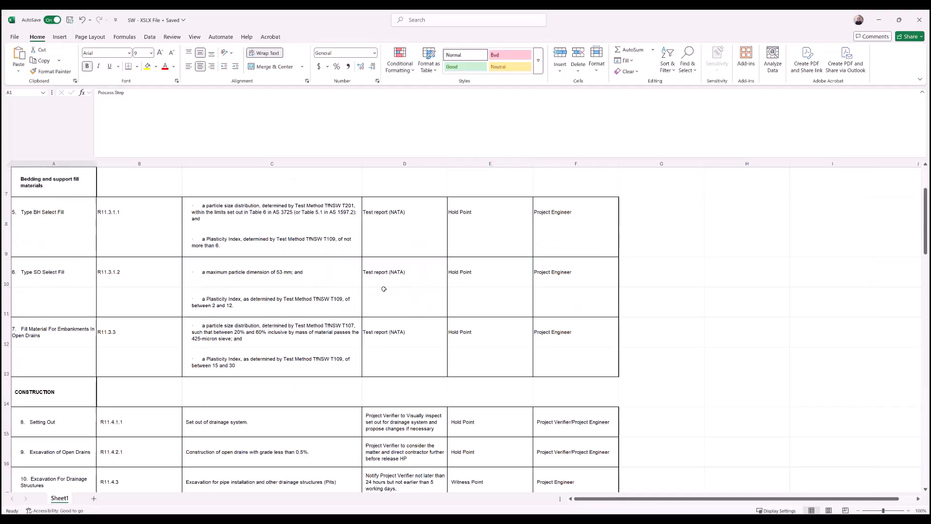
{"action": "scroll", "coordinate": [391, 286], "scroll_direction": "up", "scroll_amount": 2}
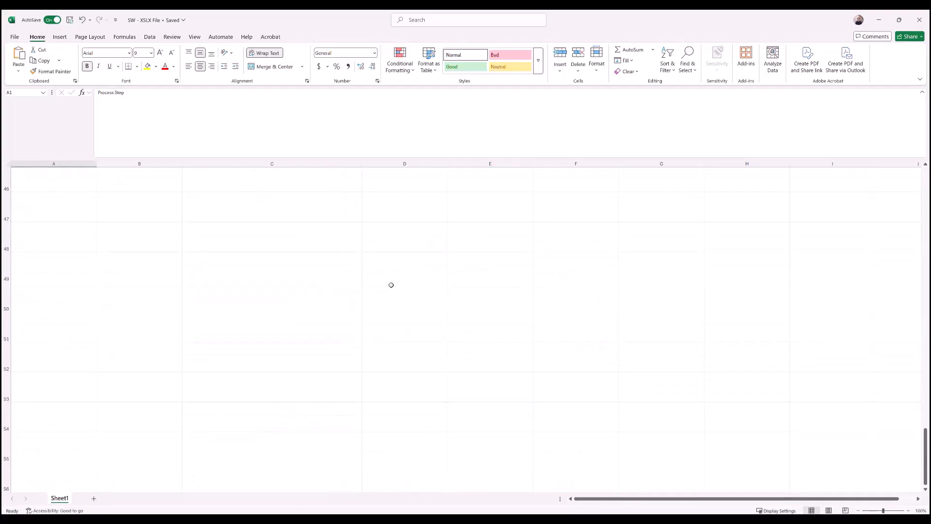
{"action": "left_click", "coordinate": [590, 248], "text": "shift"}
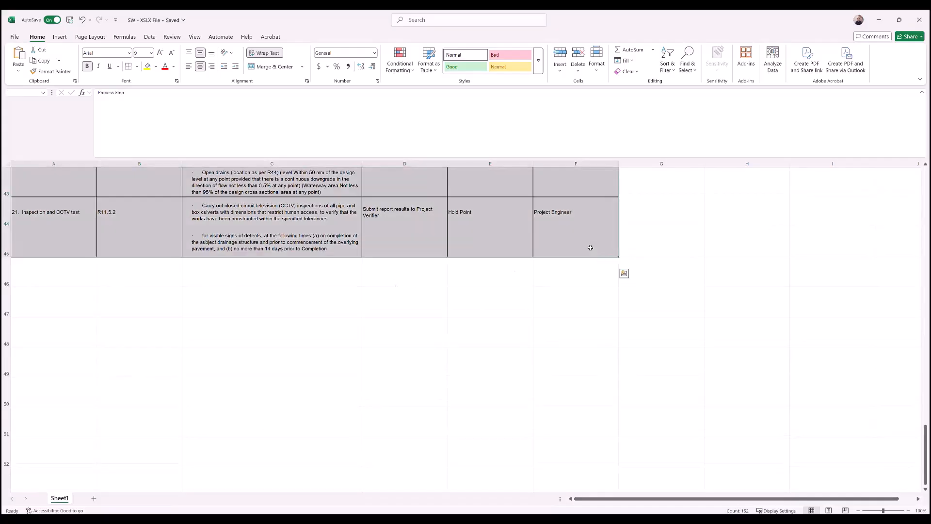
{"action": "key", "text": "ctrl+c"}
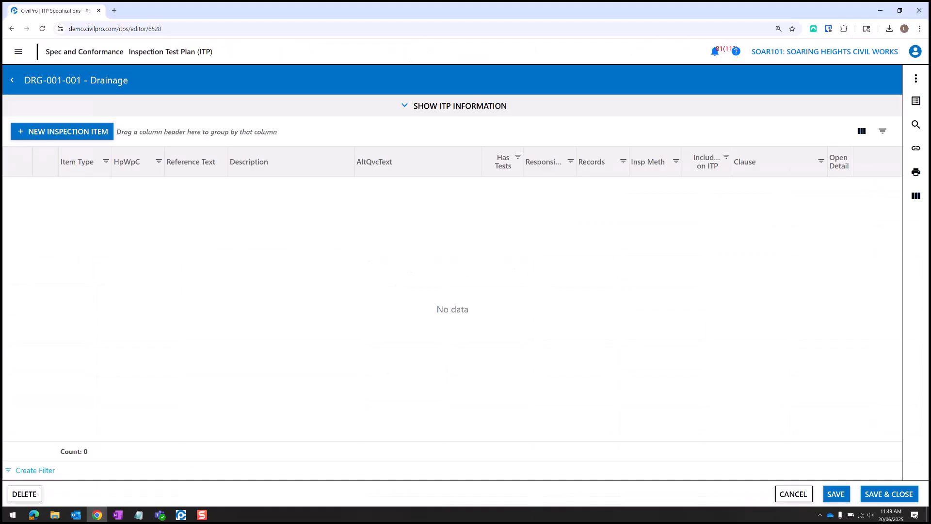
- Switch to CivilPro and import specification details into the Drainage ITP from the clipboard
{"action": "key", "text": "alt+Tab"}
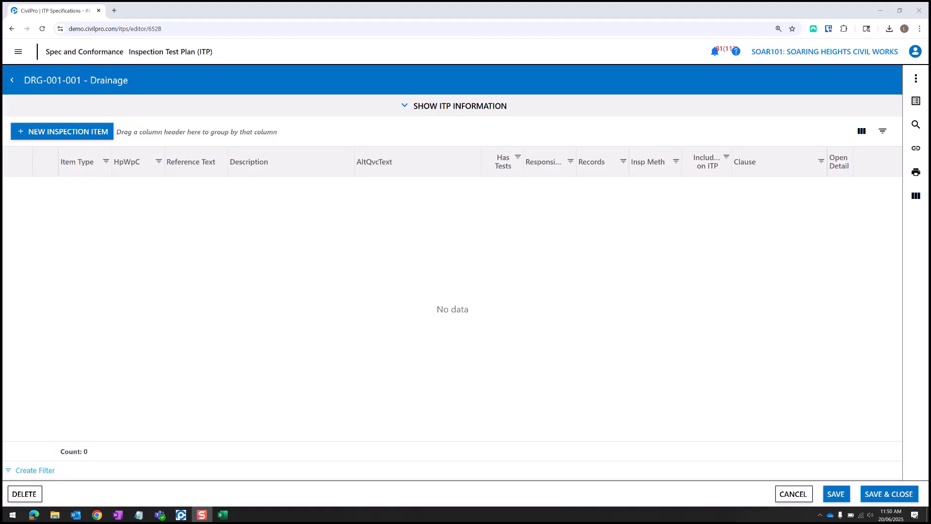
{"action": "left_click", "coordinate": [916, 79]}
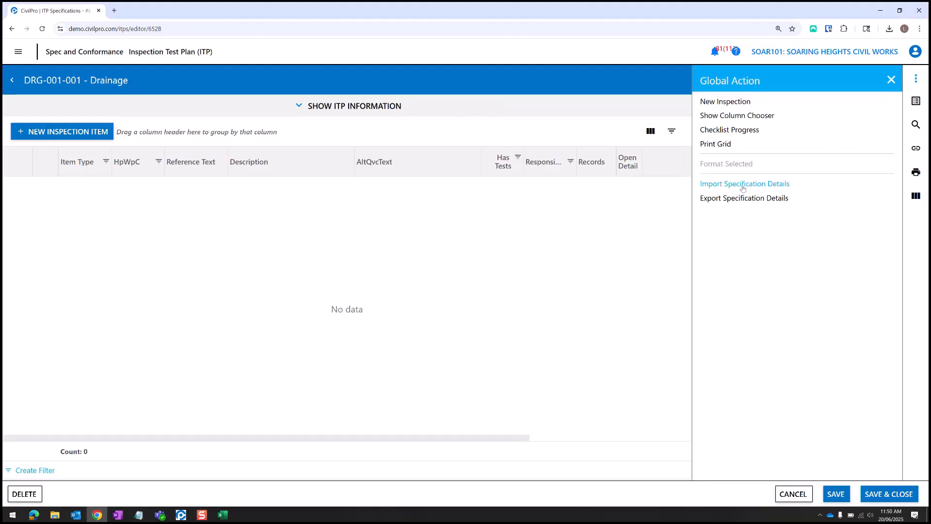
{"action": "left_click", "coordinate": [741, 185]}
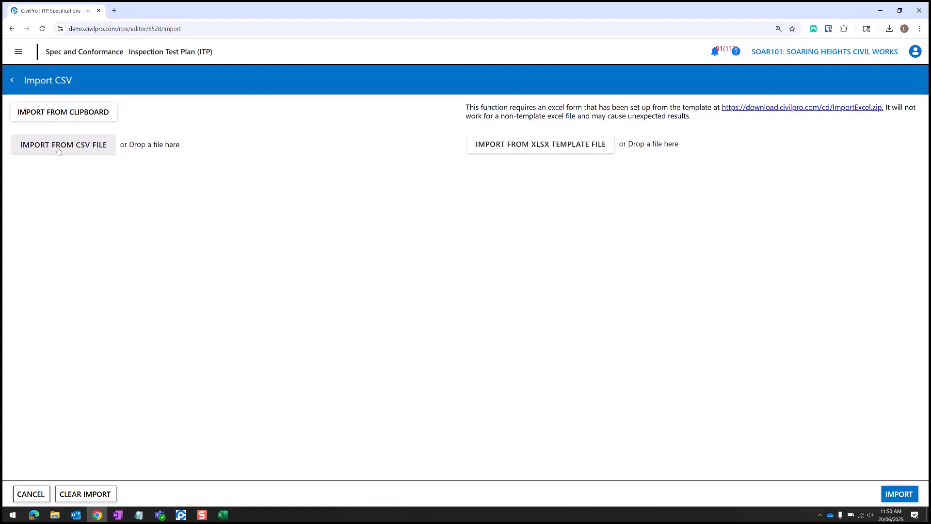
{"action": "left_click", "coordinate": [57, 113]}
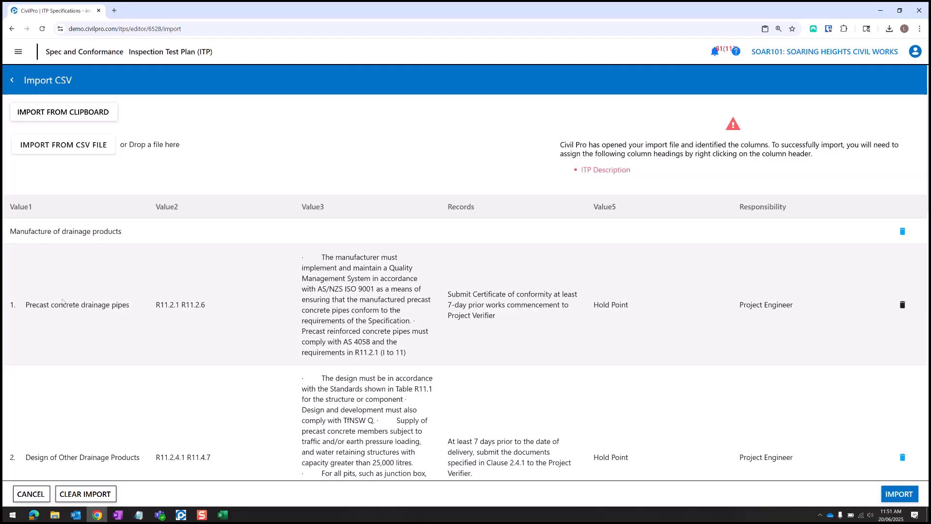
- Assign Reference Text, Clause and ITP Description to the first three import columns and import the records
{"action": "right_click", "coordinate": [41, 209]}
{"action": "left_click", "coordinate": [73, 270]}
{"action": "right_click", "coordinate": [170, 210]}
{"action": "left_click", "coordinate": [209, 267]}
{"action": "right_click", "coordinate": [321, 210]}
{"action": "left_click", "coordinate": [367, 223]}
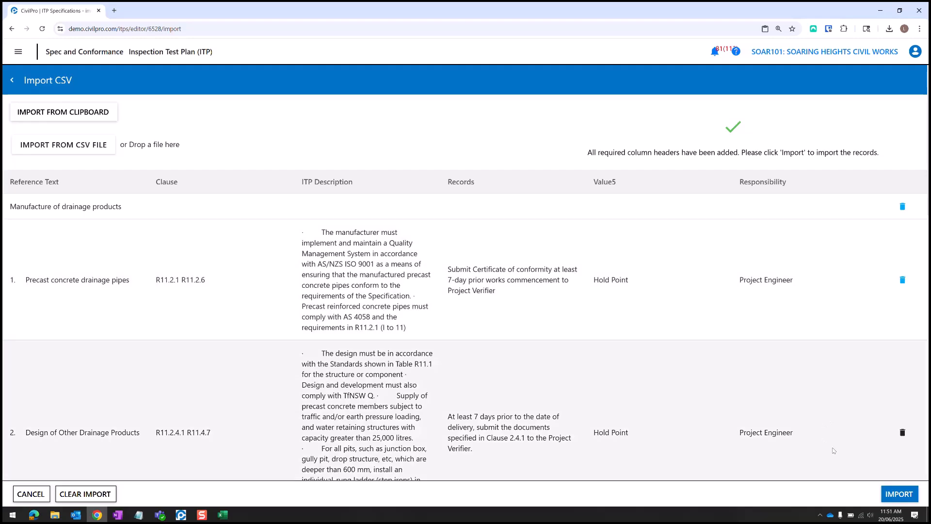
{"action": "left_click", "coordinate": [898, 495]}
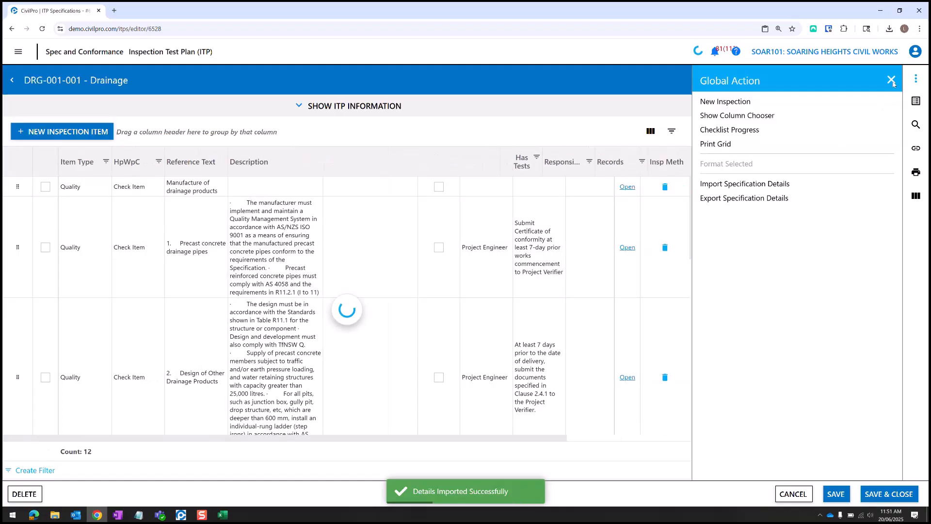
{"action": "left_click", "coordinate": [892, 81]}
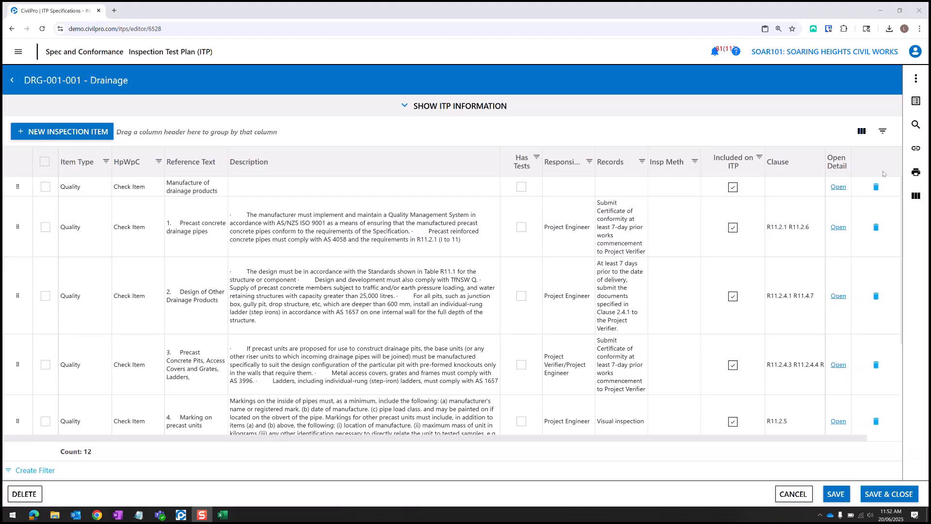
{"action": "left_click", "coordinate": [916, 197]}
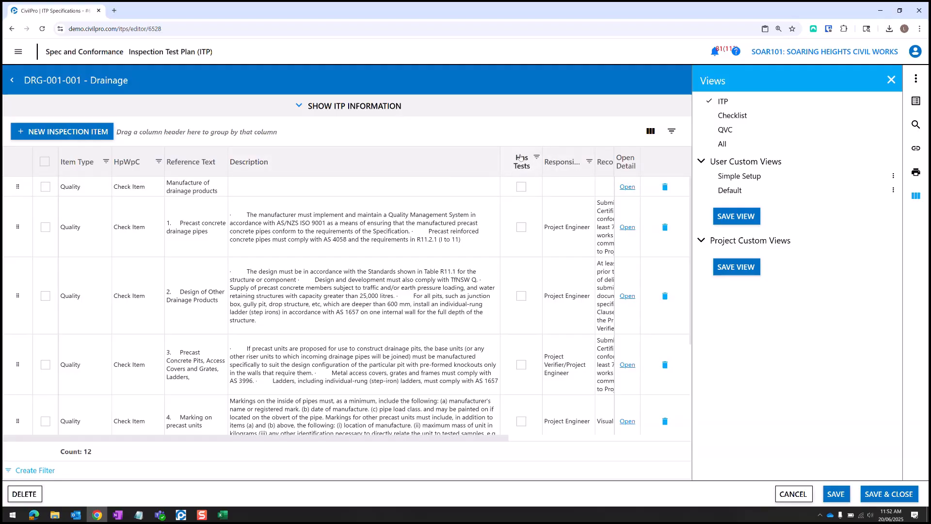
{"action": "left_click", "coordinate": [916, 198]}
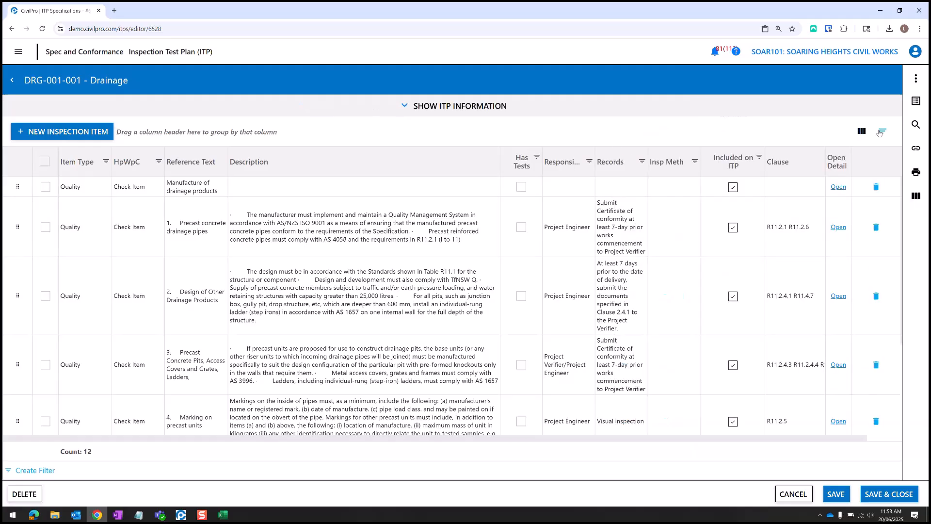
- Add the Inspect Required, Verify Required and Authority Required columns to the grid between Description and Has Tests
{"action": "left_click", "coordinate": [863, 131]}
{"action": "left_click_drag", "start_coordinate": [759, 304], "coordinate": [504, 164]}
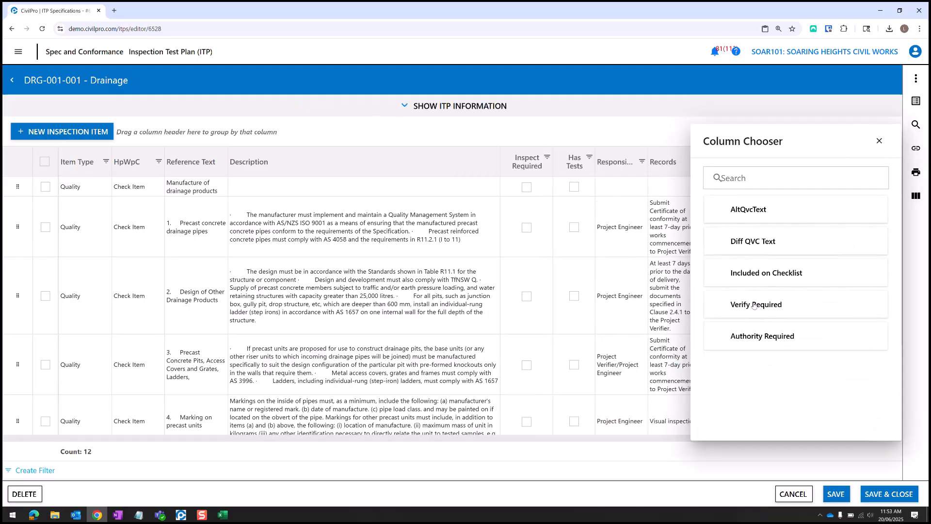
{"action": "left_click_drag", "start_coordinate": [756, 336], "coordinate": [578, 164]}
{"action": "left_click_drag", "start_coordinate": [763, 304], "coordinate": [631, 164]}
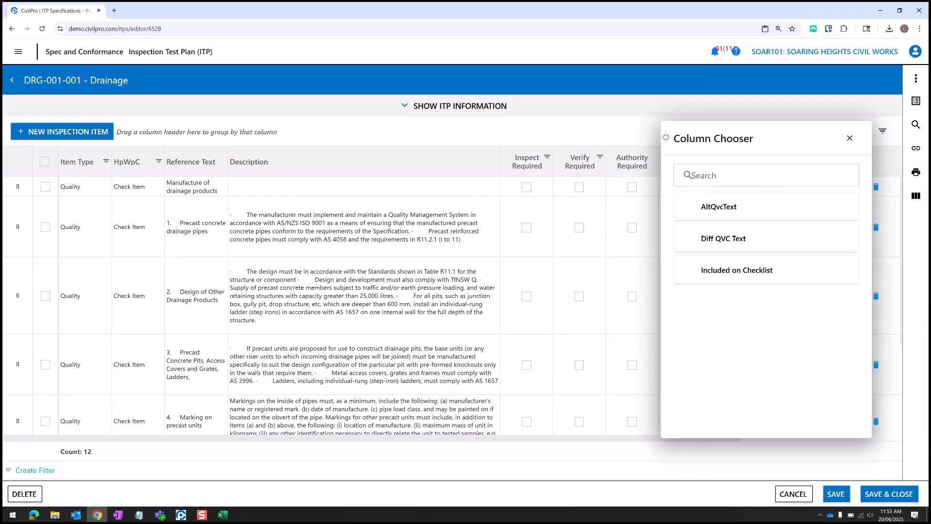
{"action": "left_click", "coordinate": [497, 137]}
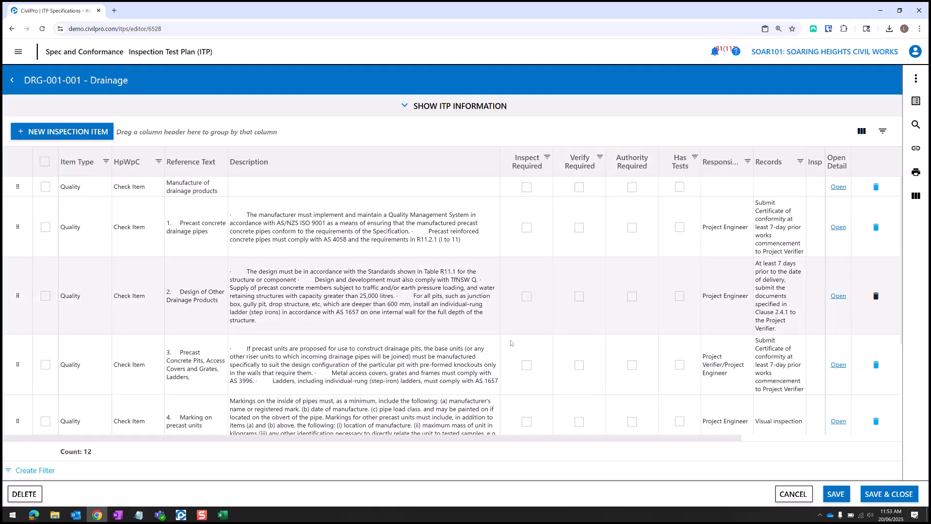
- Mark Inspect, Verify and Authority as required for the Precast concrete drainage pipes item
{"action": "left_click", "coordinate": [526, 227]}
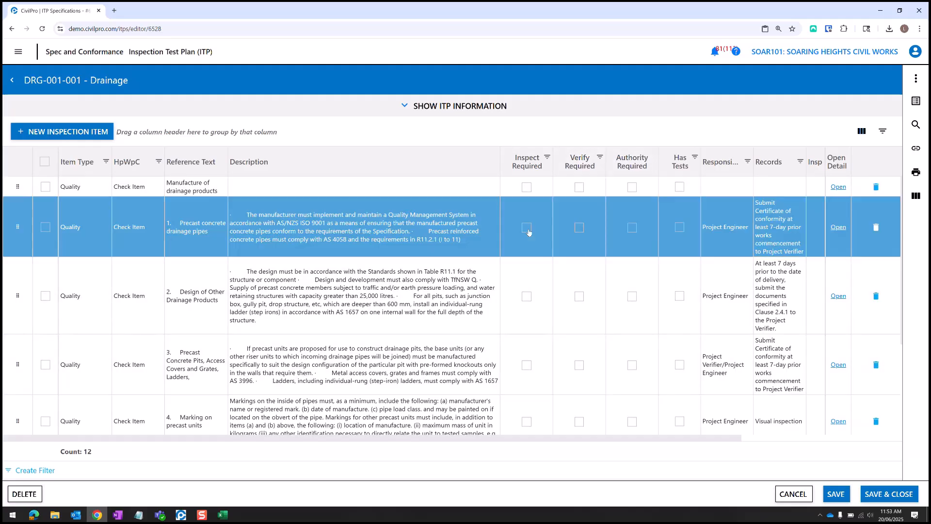
{"action": "left_click", "coordinate": [528, 228]}
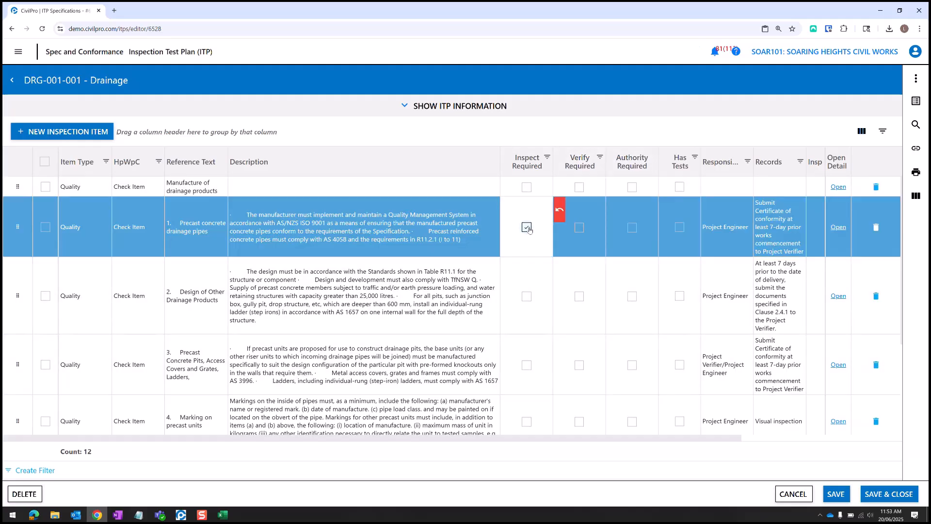
{"action": "left_click", "coordinate": [580, 229]}
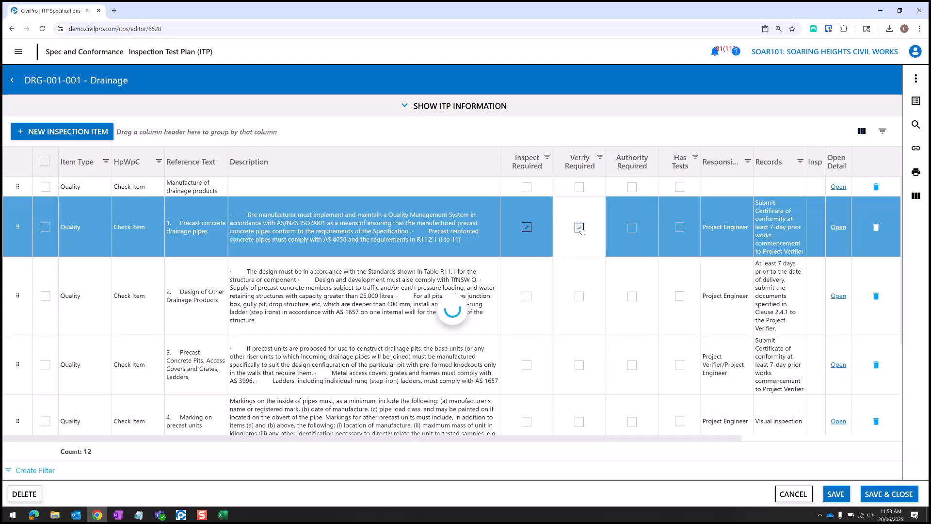
{"action": "left_click", "coordinate": [633, 231]}
{"action": "left_click", "coordinate": [632, 229]}
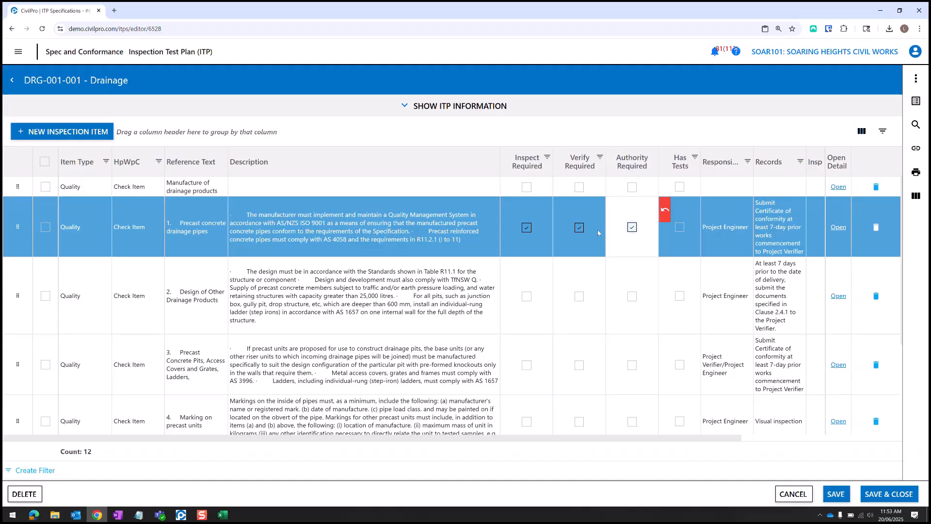
- Move the Clause column to directly after the Description column
{"action": "scroll", "coordinate": [582, 243], "scroll_direction": "right", "scroll_amount": 4}
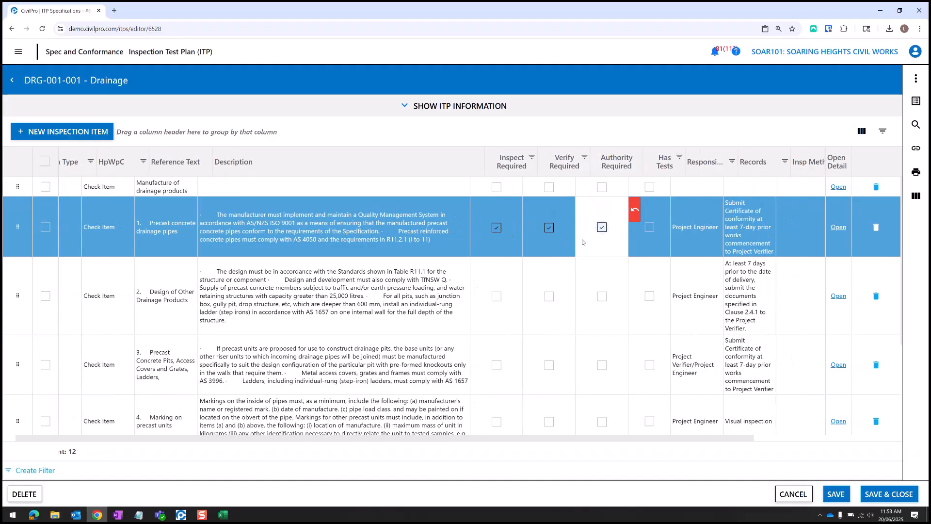
{"action": "scroll", "coordinate": [631, 233], "scroll_direction": "left", "scroll_amount": 4}
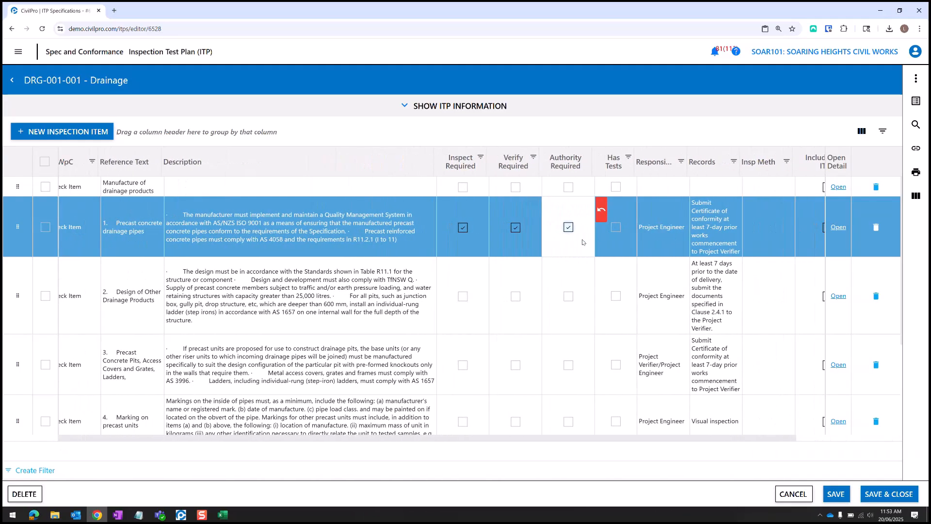
{"action": "scroll", "coordinate": [709, 211], "scroll_direction": "right", "scroll_amount": 3}
{"action": "left_click_drag", "start_coordinate": [812, 162], "coordinate": [384, 162]}
{"action": "scroll", "coordinate": [344, 228], "scroll_direction": "left", "scroll_amount": 2}
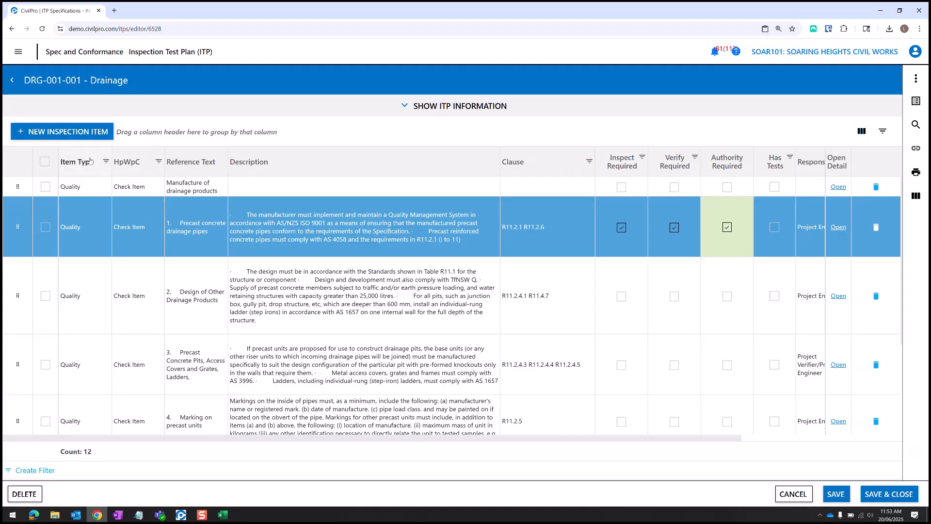
{"action": "left_click", "coordinate": [89, 229]}
{"action": "left_click", "coordinate": [88, 229]}
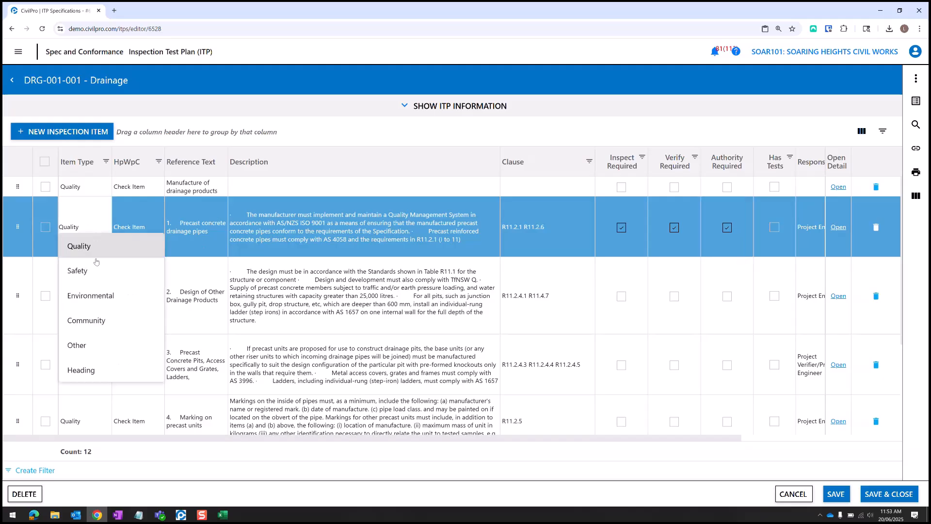
{"action": "left_click", "coordinate": [92, 371]}
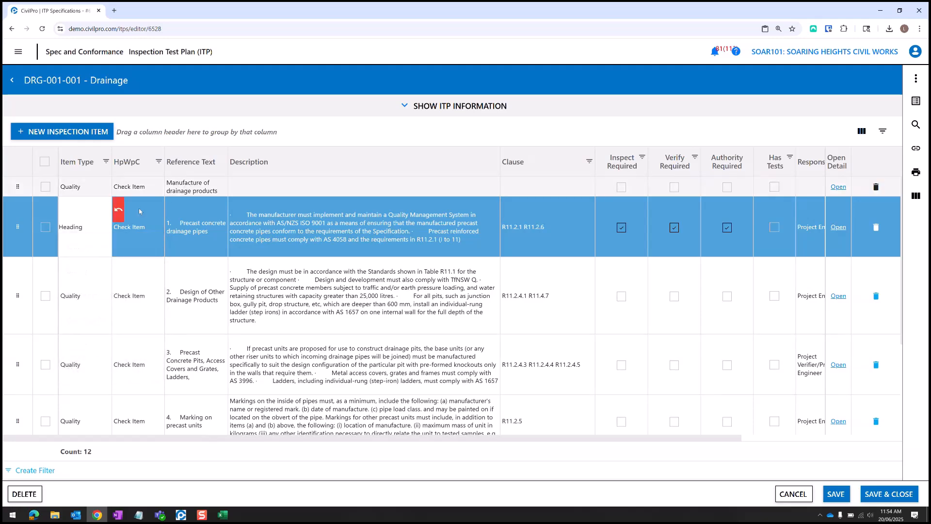
{"action": "left_click", "coordinate": [91, 229]}
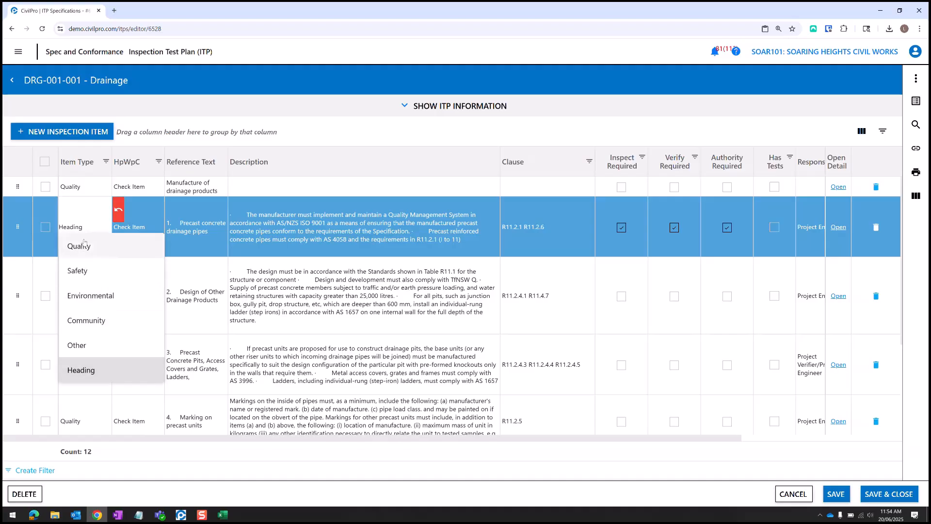
{"action": "left_click", "coordinate": [80, 246]}
- Set the item type of the Manufacture of drainage products row to Heading
{"action": "left_click", "coordinate": [86, 189]}
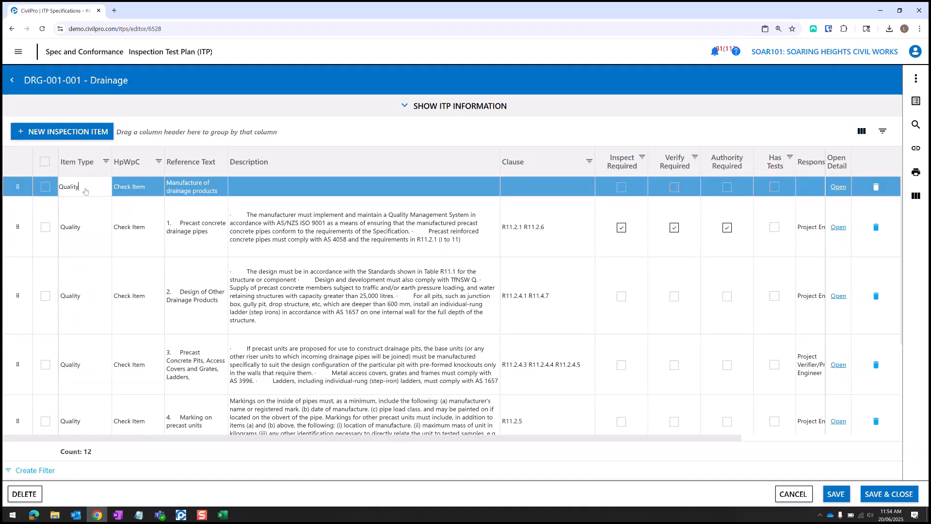
{"action": "left_click", "coordinate": [88, 329]}
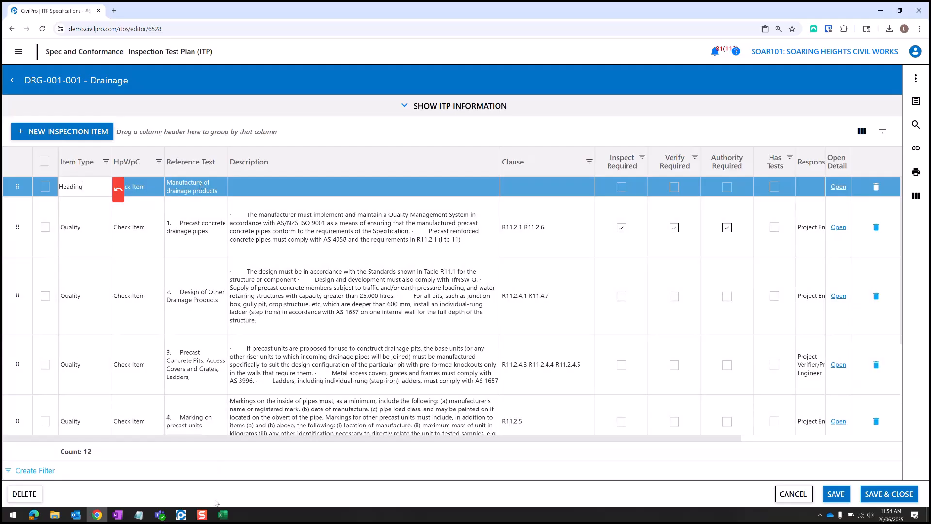
- Switch to Excel to check the Manufacture of drainage products heading row, and return to CivilPro to look over the remaining items
{"action": "left_click", "coordinate": [223, 516]}
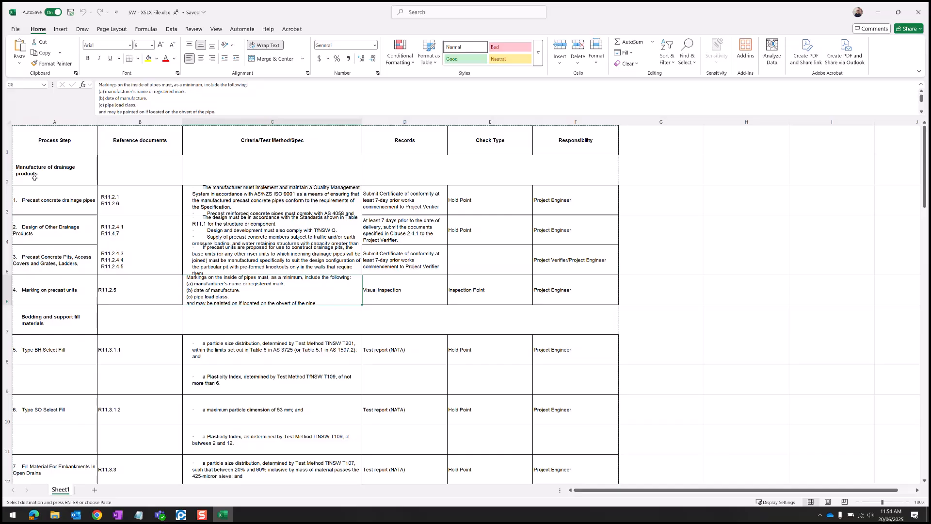
{"action": "left_click", "coordinate": [35, 178]}
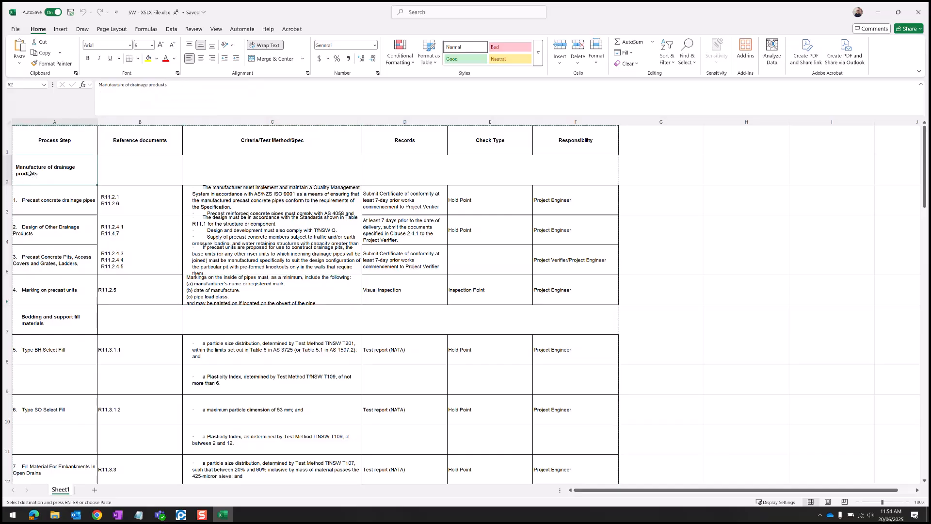
{"action": "left_click", "coordinate": [99, 516]}
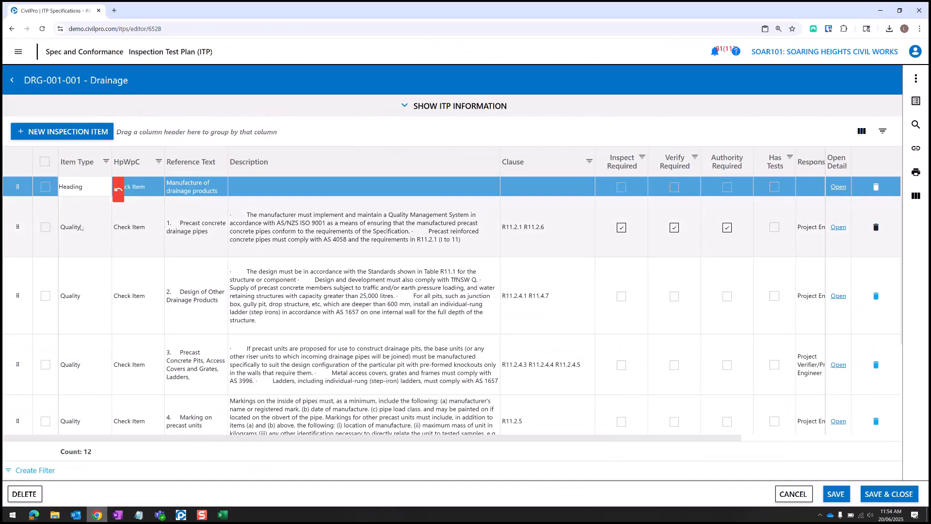
{"action": "scroll", "coordinate": [78, 194], "scroll_direction": "down", "scroll_amount": 3}
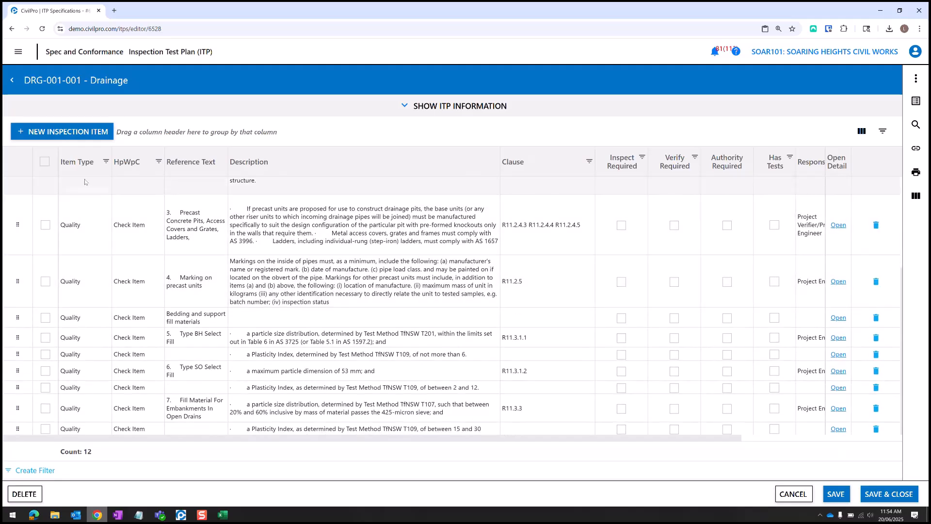
- Set the item type of the Bedding and support fill materials row to Heading
{"action": "left_click", "coordinate": [83, 318]}
{"action": "left_click", "coordinate": [83, 320]}
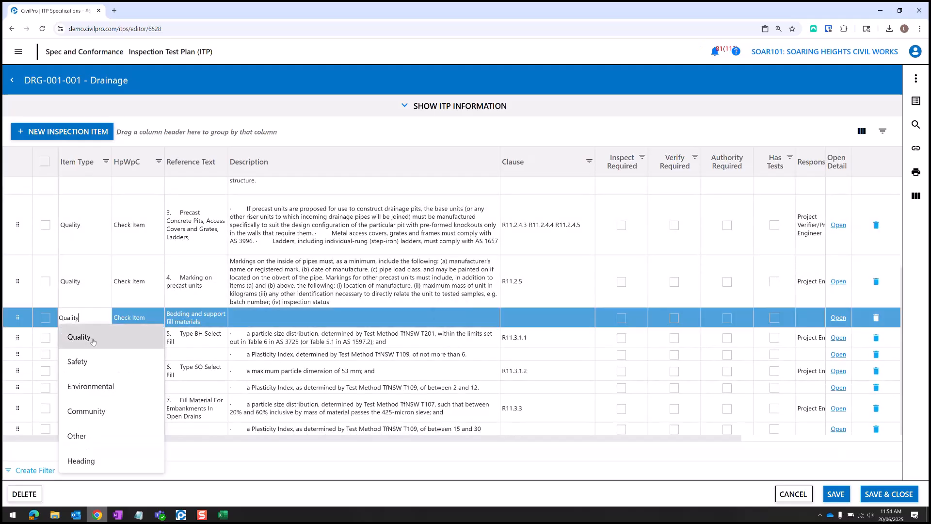
{"action": "left_click", "coordinate": [80, 461]}
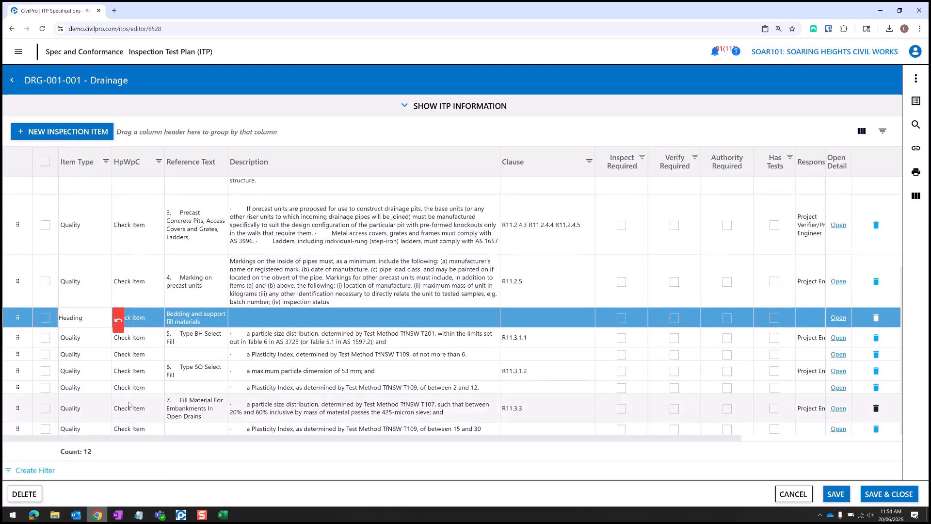
- Set the HpWpC value to Hold Point for the Precast concrete drainage pipes and Design of Other Drainage Products items
{"action": "scroll", "coordinate": [108, 364], "scroll_direction": "up", "scroll_amount": 3}
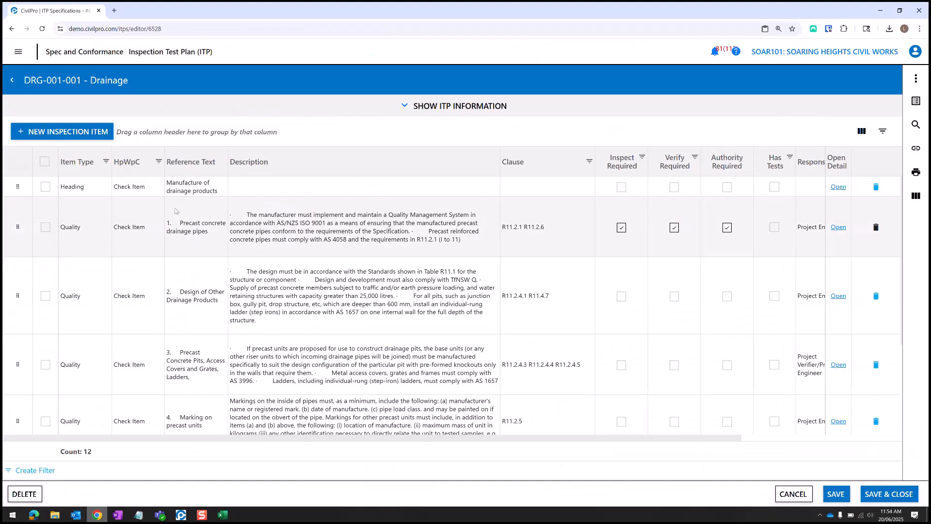
{"action": "left_click", "coordinate": [149, 240]}
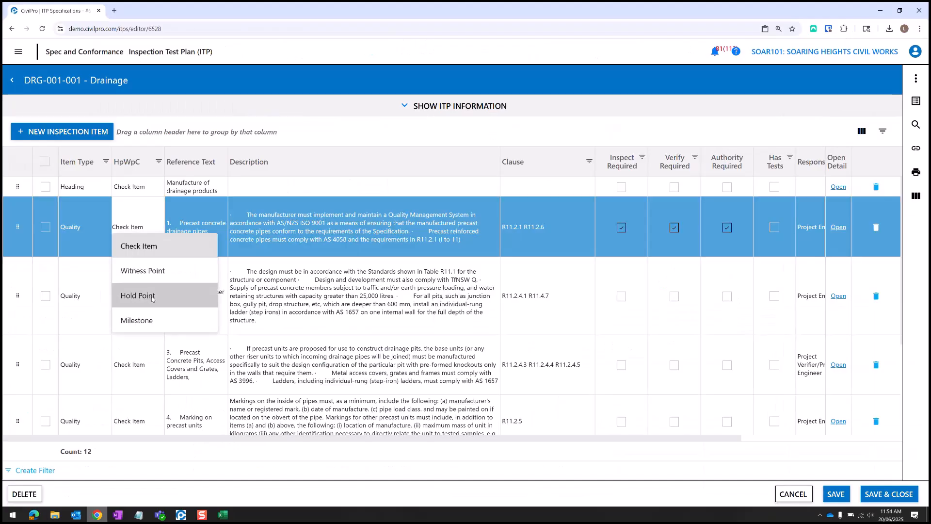
{"action": "left_click", "coordinate": [152, 296]}
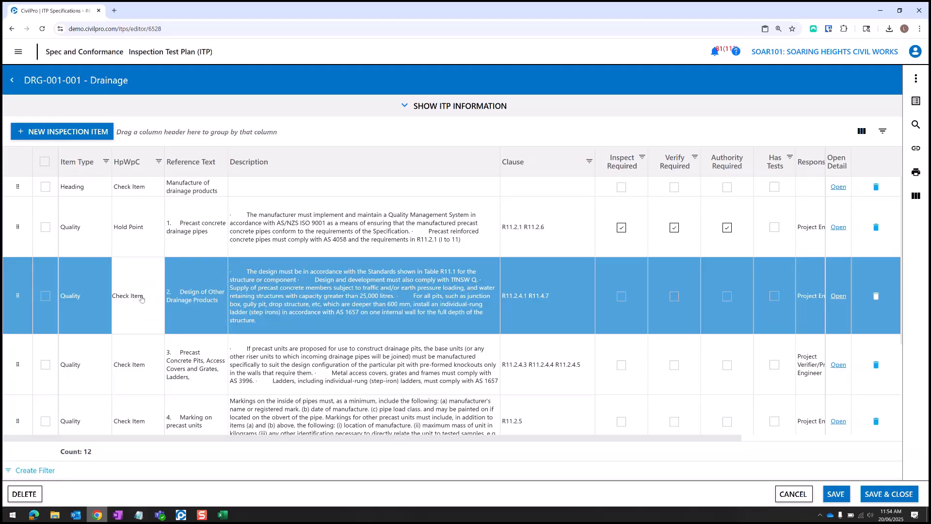
{"action": "left_click", "coordinate": [142, 298]}
{"action": "left_click", "coordinate": [204, 363]}
- Check the Check Type column in Excel, and return to CivilPro to set the Marking on precast units item to Hold Point
{"action": "scroll", "coordinate": [204, 316], "scroll_direction": "down", "scroll_amount": 1}
{"action": "key", "text": "alt+Tab"}
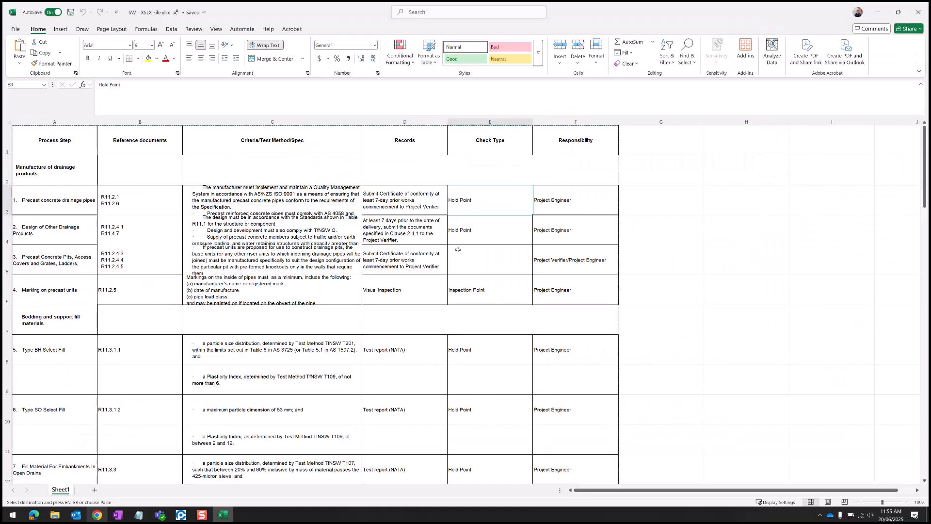
{"action": "left_click", "coordinate": [457, 251]}
{"action": "scroll", "coordinate": [473, 264], "scroll_direction": "down", "scroll_amount": 1}
{"action": "left_click", "coordinate": [456, 211]}
{"action": "key", "text": "alt+Tab"}
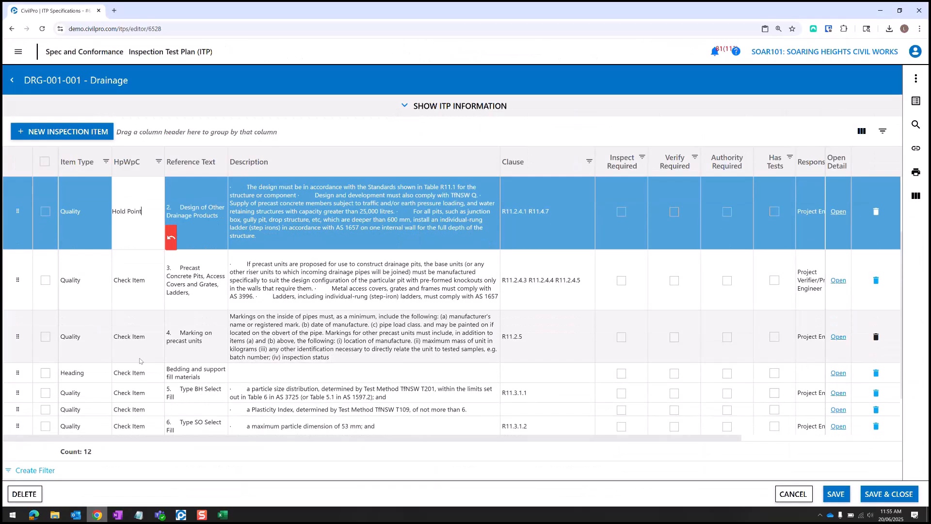
{"action": "left_click", "coordinate": [141, 339]}
{"action": "left_click", "coordinate": [152, 407]}
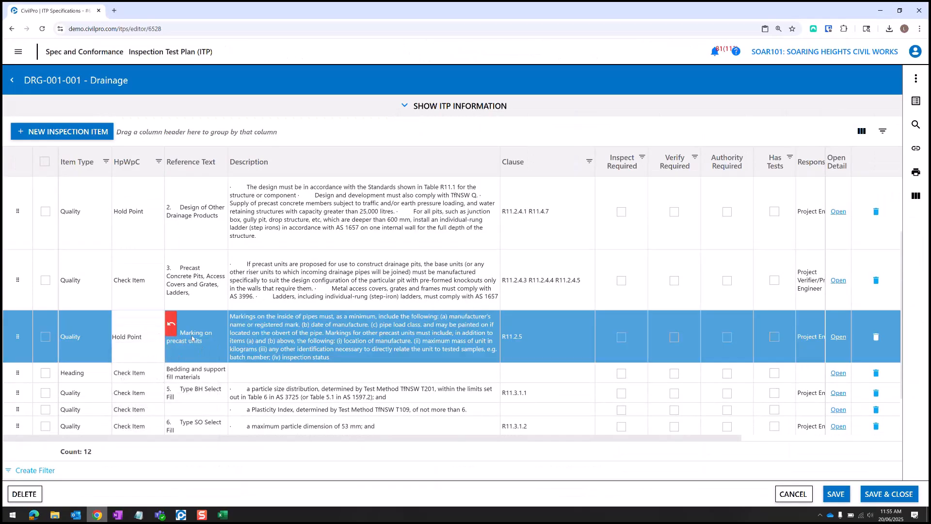
- Open the detail of the Precast concrete drainage pipes item, saving the pending changes
{"action": "scroll", "coordinate": [192, 338], "scroll_direction": "up", "scroll_amount": 2}
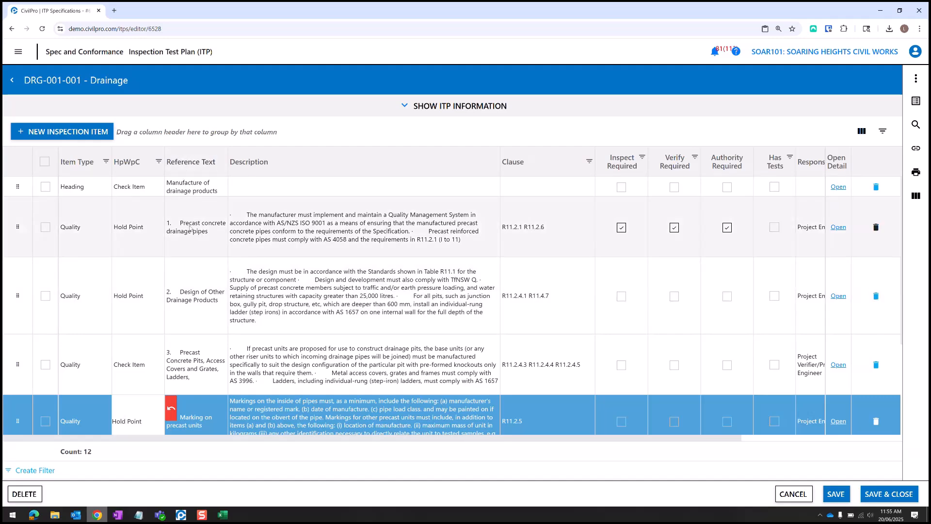
{"action": "left_click", "coordinate": [186, 228]}
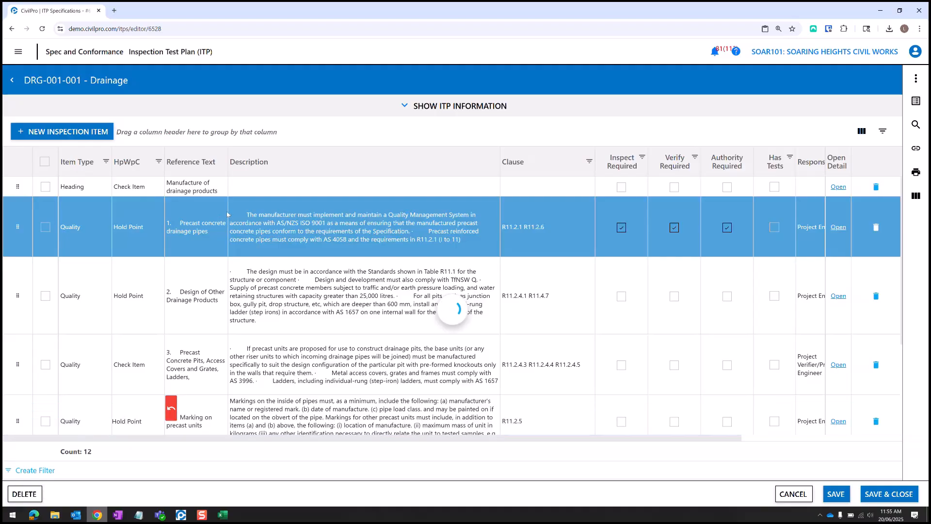
{"action": "left_click", "coordinate": [188, 220]}
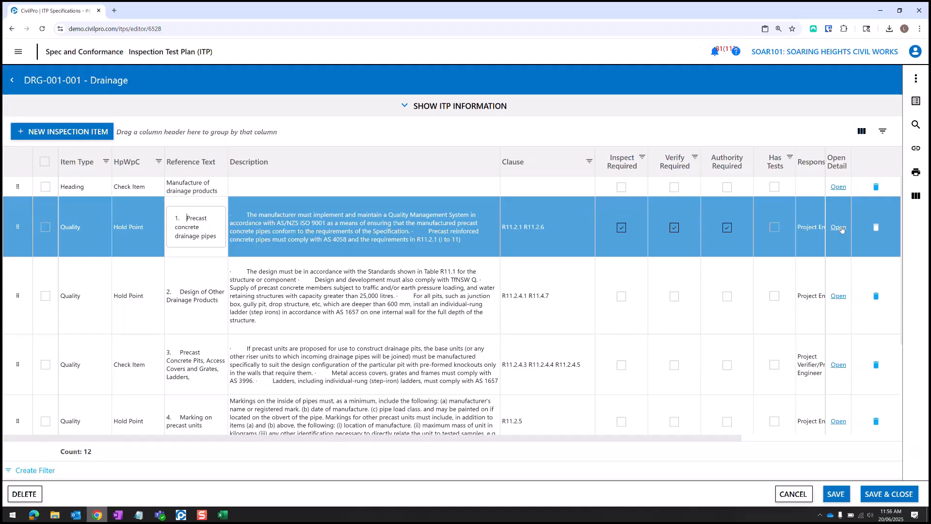
{"action": "left_click", "coordinate": [839, 228]}
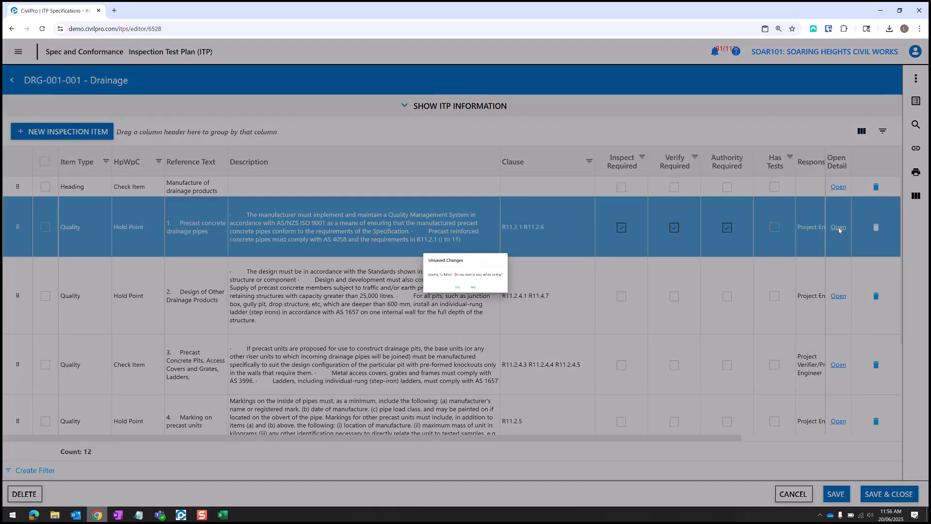
{"action": "left_click", "coordinate": [444, 307]}
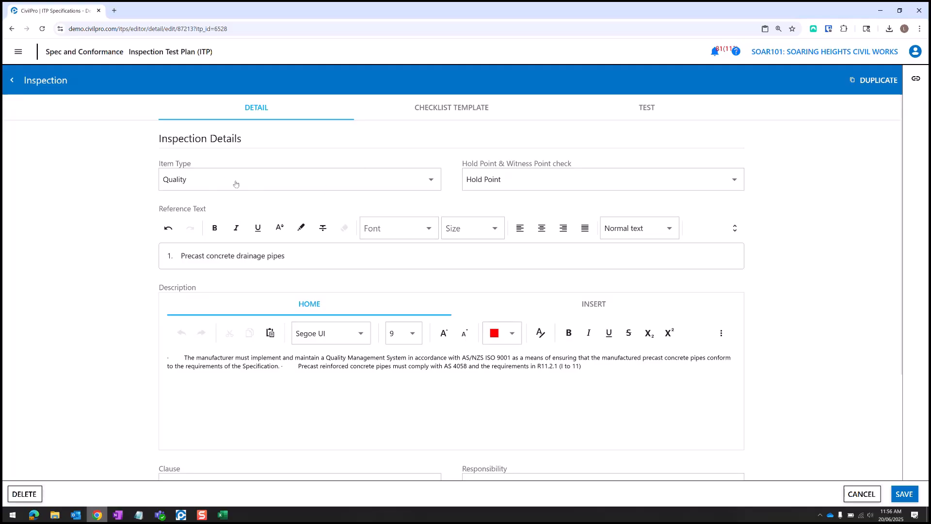
- Split the description into two paragraphs before "Precast reinforced concrete pipes" and delete the stray dots and spaces in front of each
{"action": "scroll", "coordinate": [200, 219], "scroll_direction": "down", "scroll_amount": 1}
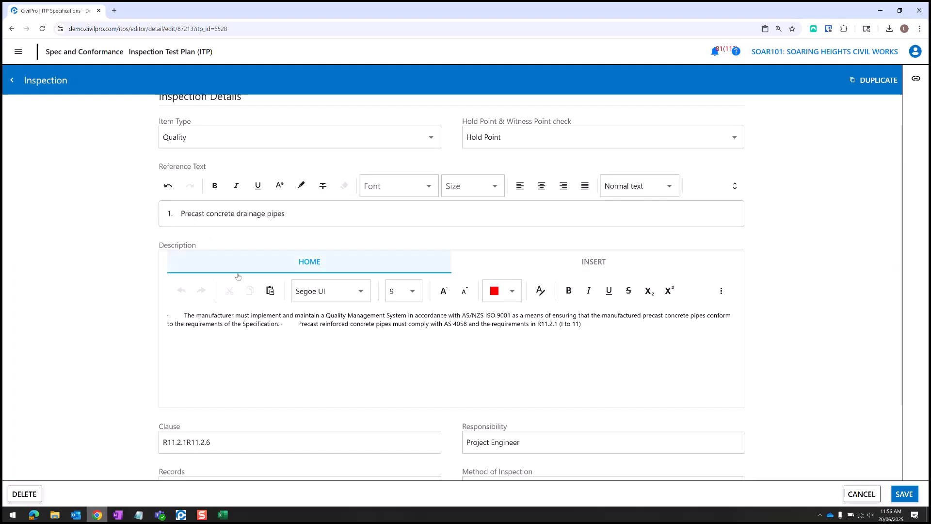
{"action": "scroll", "coordinate": [217, 265], "scroll_direction": "down", "scroll_amount": 1}
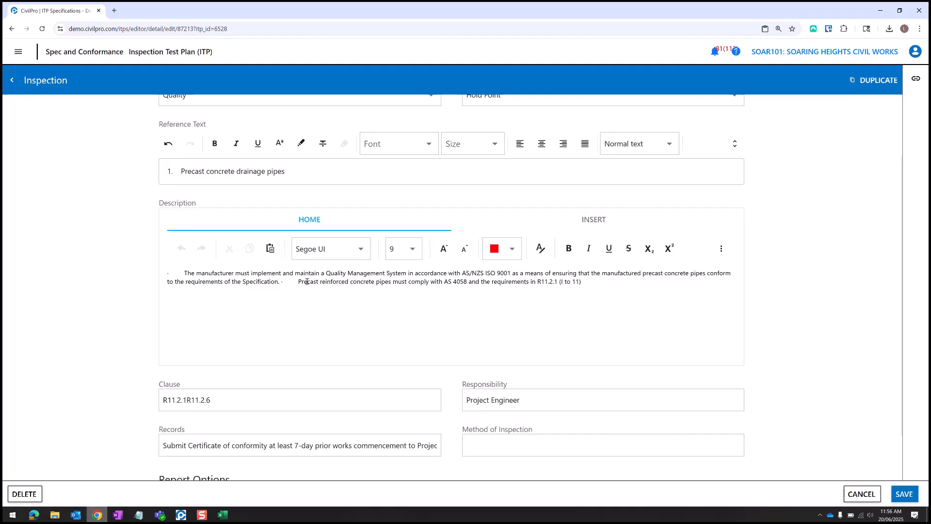
{"action": "left_click", "coordinate": [298, 281]}
{"action": "key", "text": "Return"}
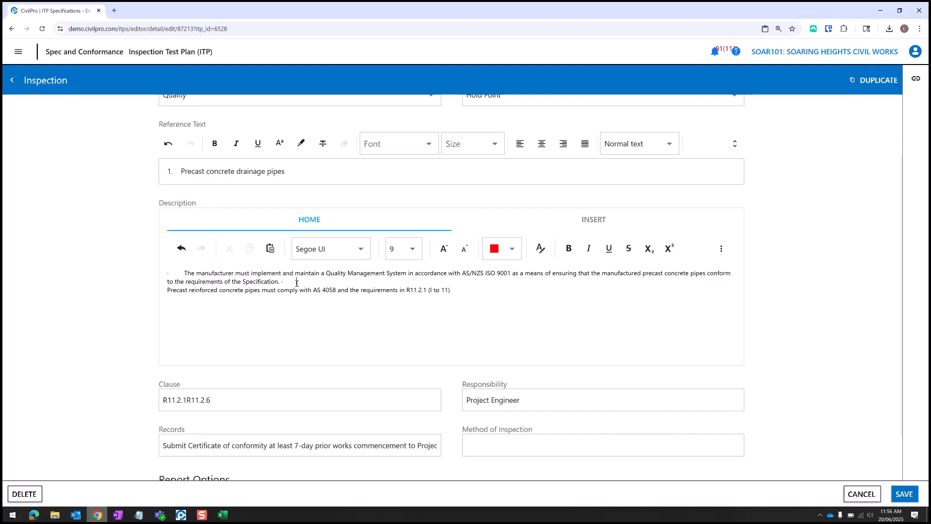
{"action": "left_click_drag", "start_coordinate": [280, 282], "coordinate": [297, 282]}
{"action": "key", "text": "BackSpace"}
{"action": "left_click_drag", "start_coordinate": [185, 273], "coordinate": [168, 273]}
{"action": "key", "text": "BackSpace"}
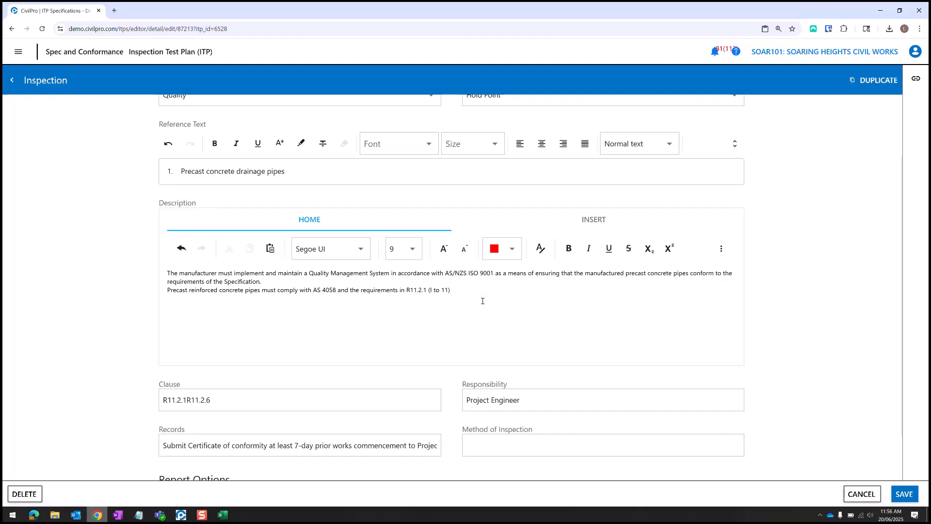
- Format both description paragraphs as a bulleted list and insert a comma between clause references R11.2.1 and R11.2.6
{"action": "key", "text": "ctrl+a"}
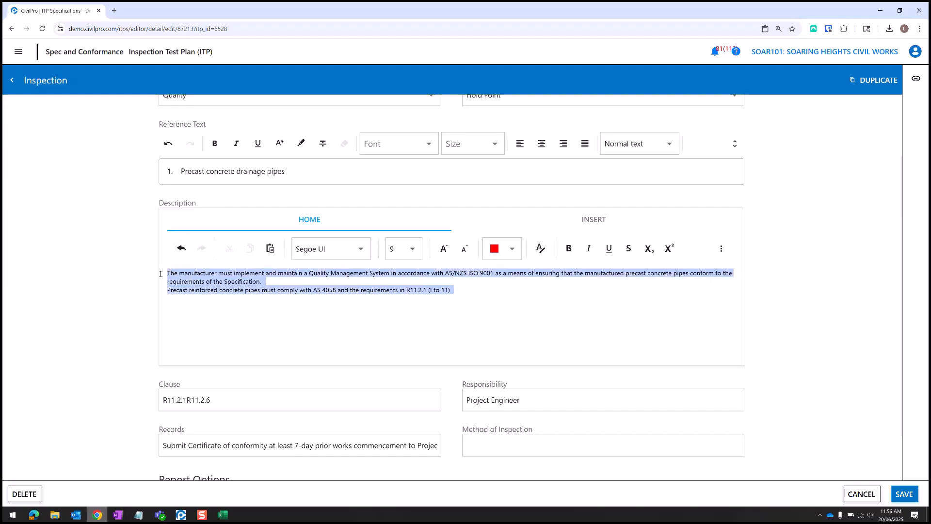
{"action": "left_click", "coordinate": [721, 249]}
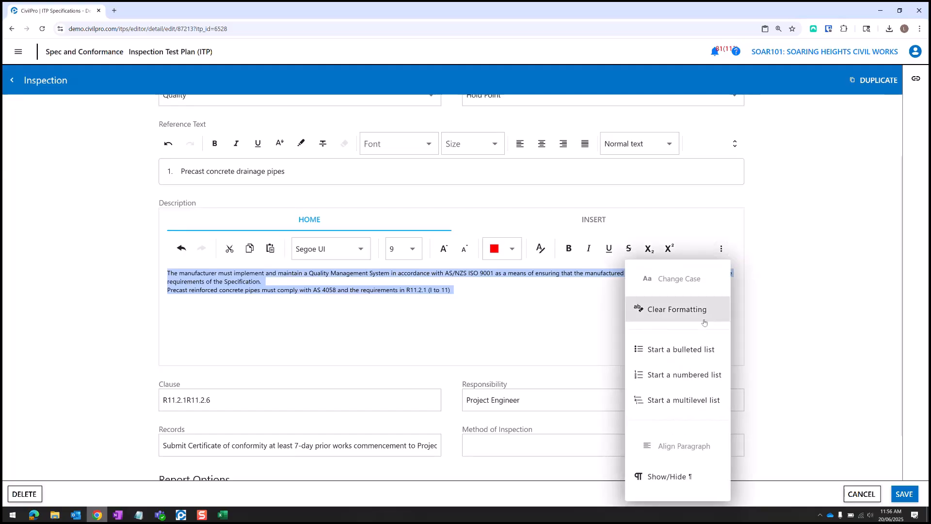
{"action": "left_click", "coordinate": [647, 351]}
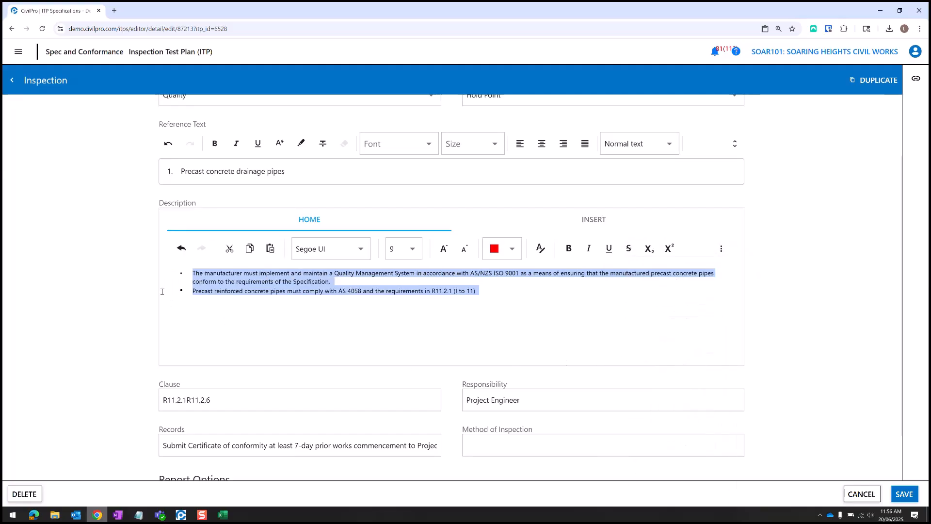
{"action": "scroll", "coordinate": [534, 359], "scroll_direction": "down", "scroll_amount": 2}
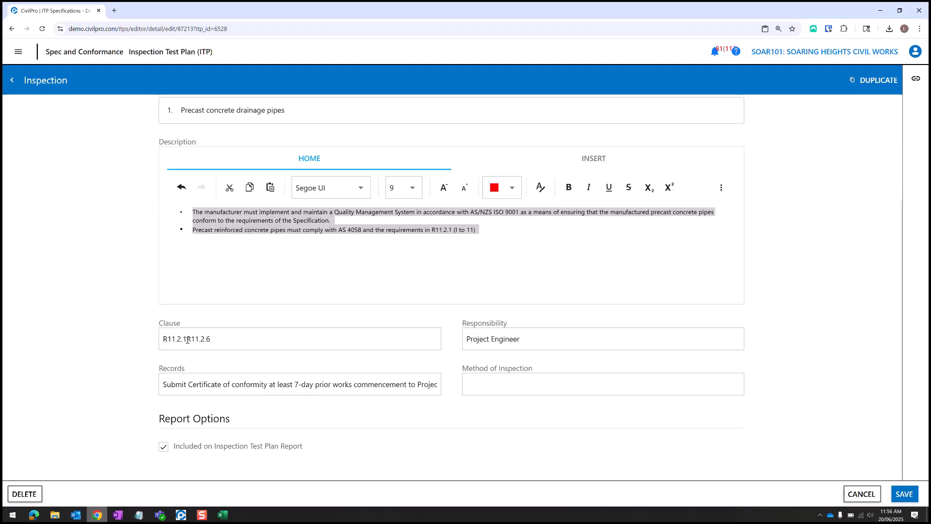
{"action": "type", "text": ","}
- Switch Inspect, Verify and Authority Required off and on again in the item's checklist template options
{"action": "scroll", "coordinate": [790, 371], "scroll_direction": "up", "scroll_amount": 6}
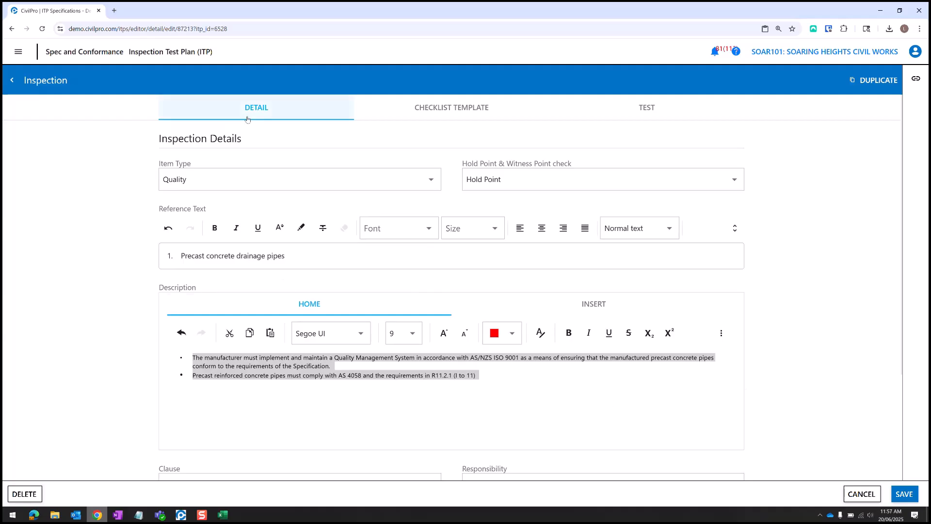
{"action": "left_click", "coordinate": [461, 110]}
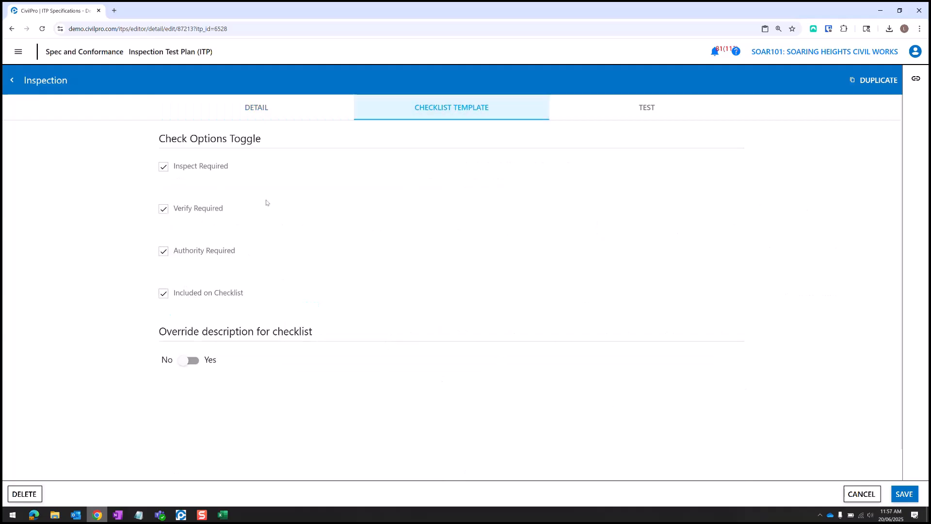
{"action": "left_click", "coordinate": [164, 169]}
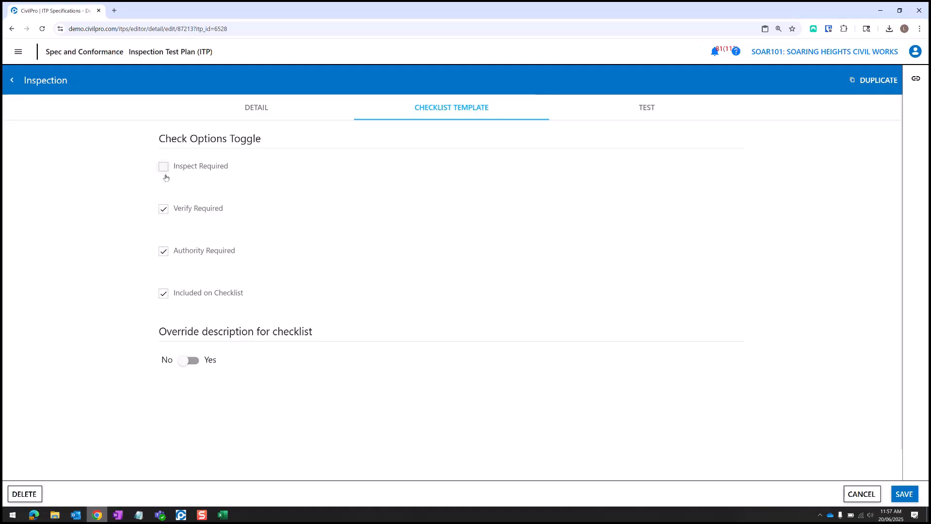
{"action": "left_click", "coordinate": [164, 212]}
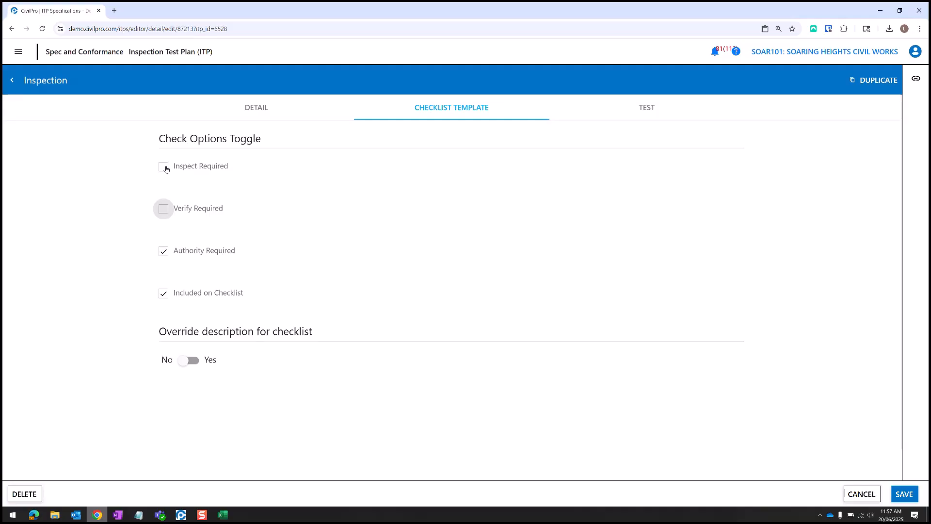
{"action": "left_click", "coordinate": [164, 250]}
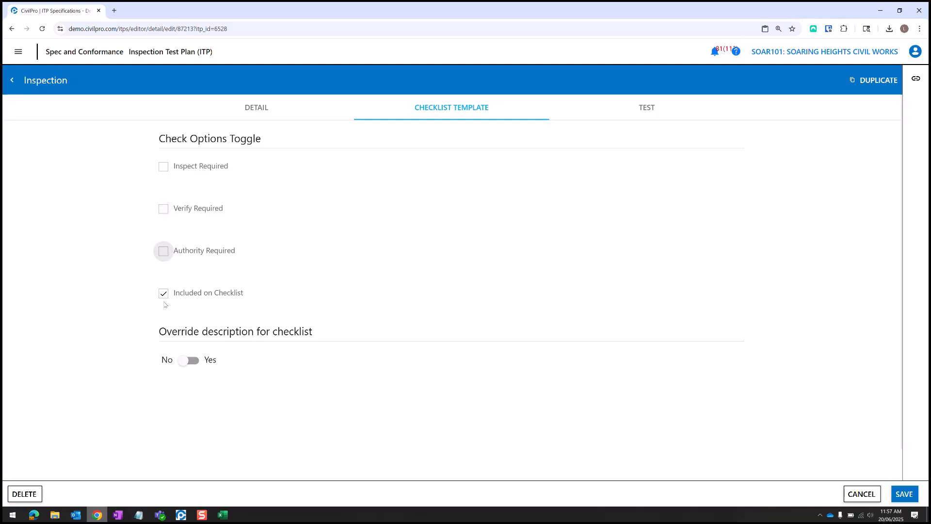
{"action": "left_click", "coordinate": [163, 167]}
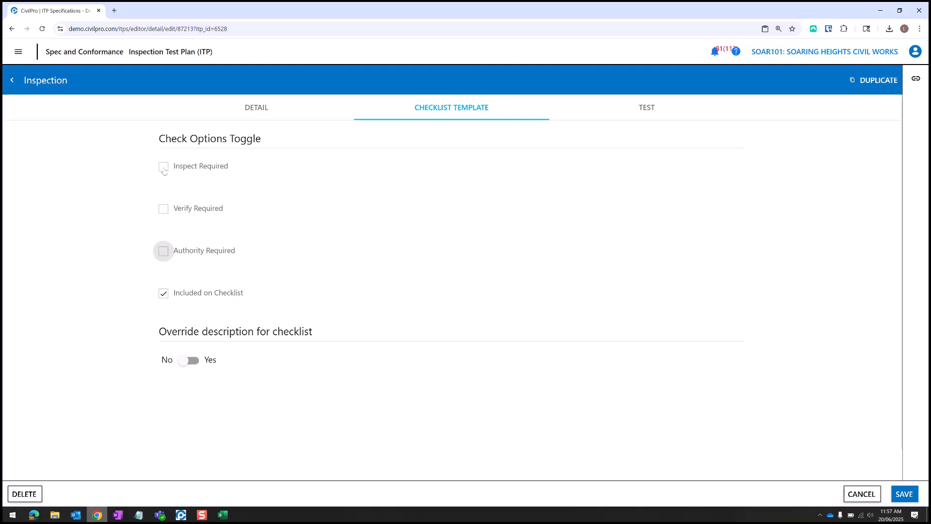
{"action": "left_click", "coordinate": [164, 209]}
{"action": "left_click", "coordinate": [164, 253]}
- Add a test to the Precast concrete drainage pipes item, searching method descriptions for "nuclear" and choosing Compacted Density of Soils and Crushed Rock - Nuclear Guage
{"action": "left_click", "coordinate": [647, 106]}
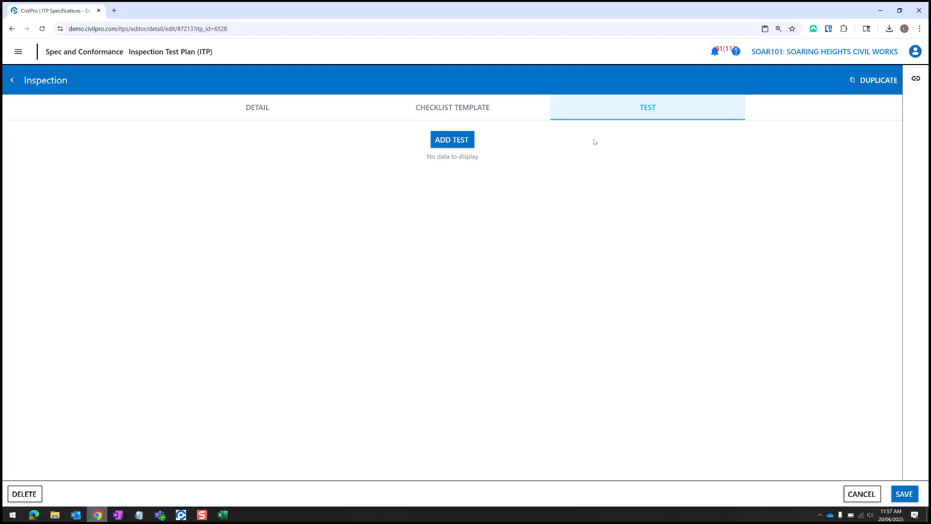
{"action": "left_click", "coordinate": [450, 142]}
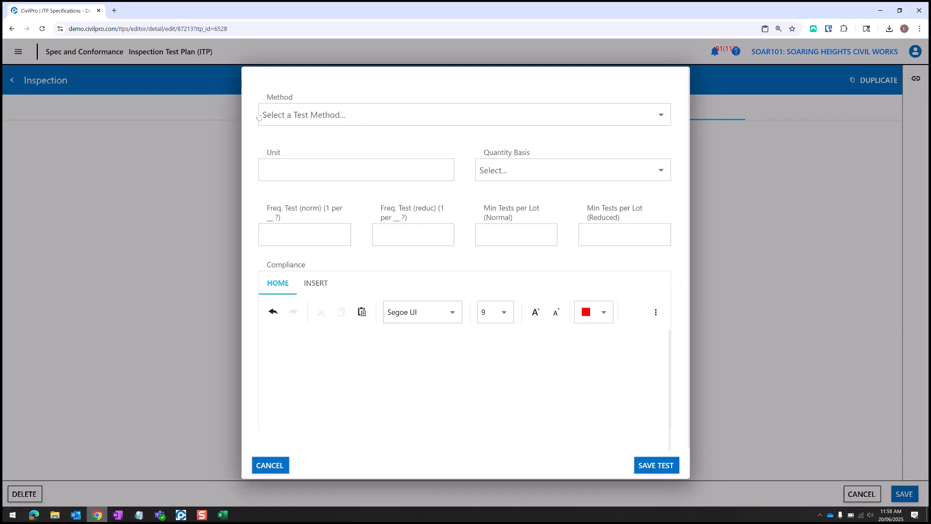
{"action": "left_click", "coordinate": [330, 118]}
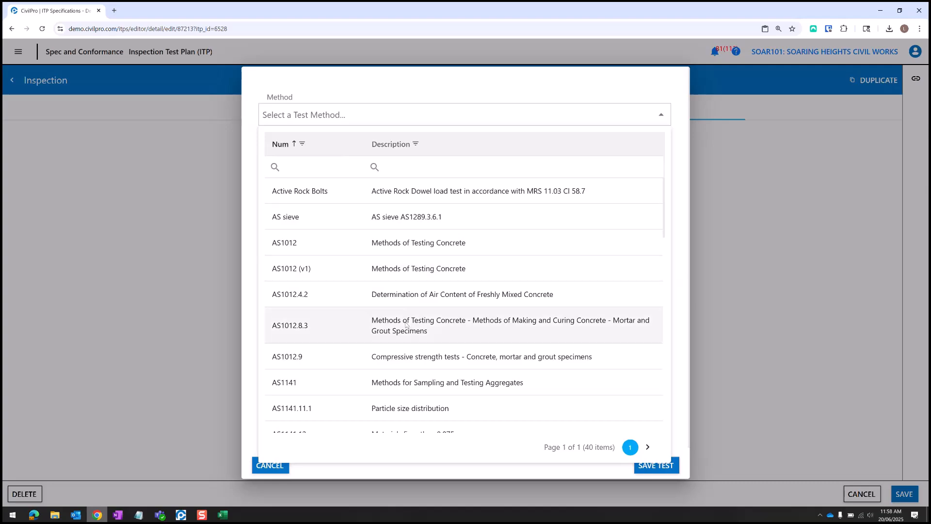
{"action": "scroll", "coordinate": [405, 324], "scroll_direction": "down", "scroll_amount": 10}
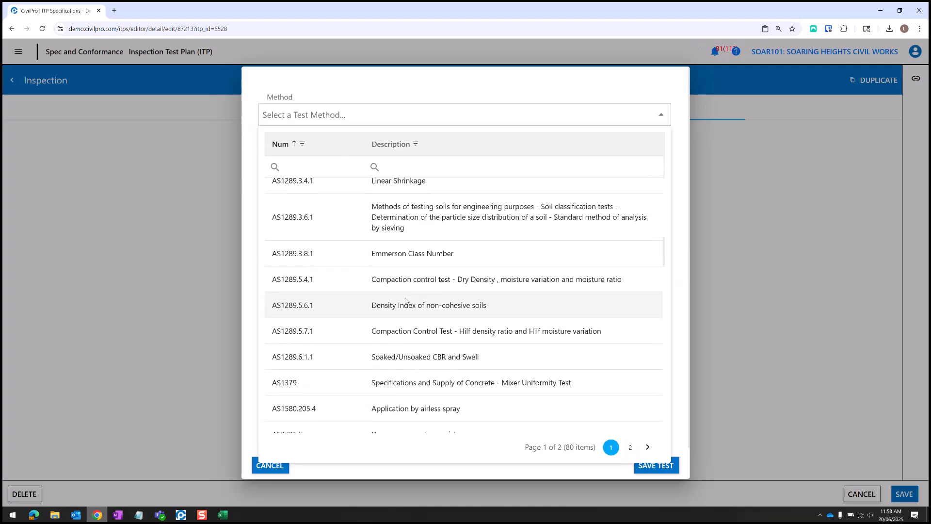
{"action": "scroll", "coordinate": [405, 301], "scroll_direction": "down", "scroll_amount": 3}
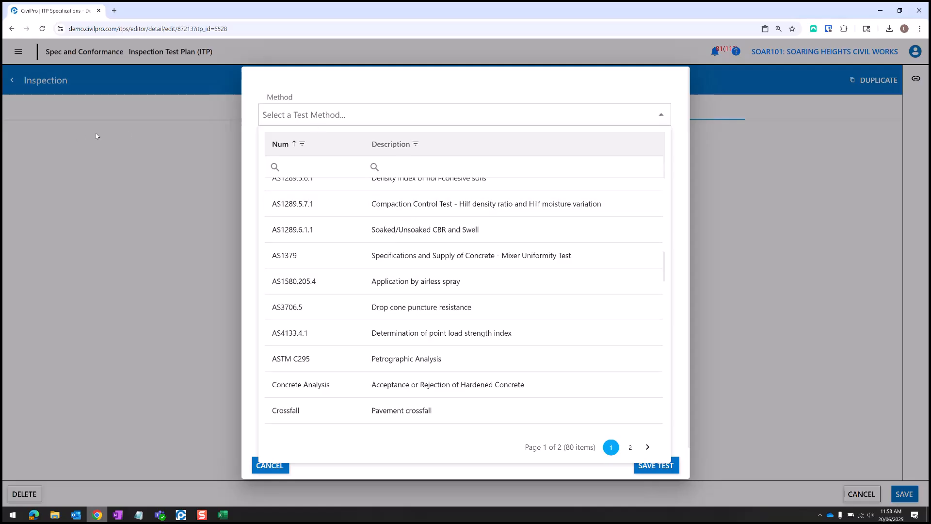
{"action": "scroll", "coordinate": [381, 269], "scroll_direction": "up", "scroll_amount": 4}
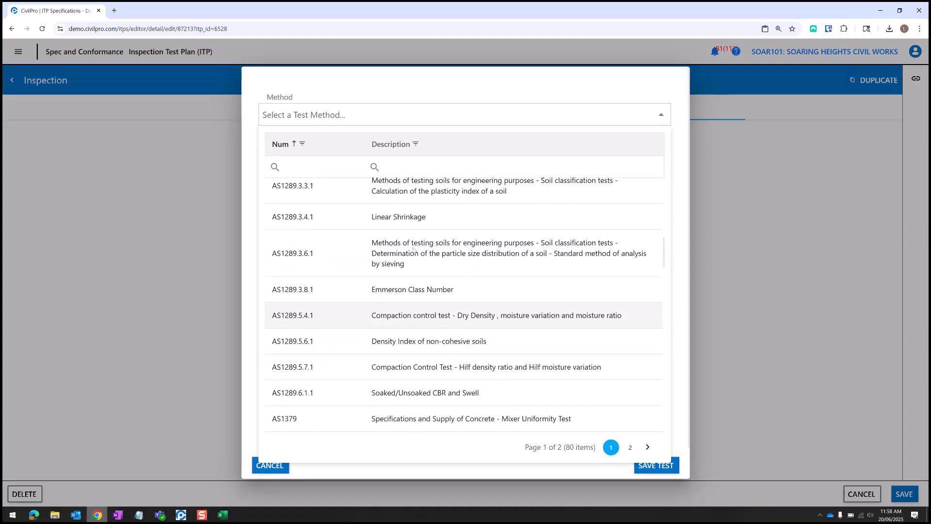
{"action": "left_click", "coordinate": [428, 164]}
{"action": "type", "text": "nuclear"}
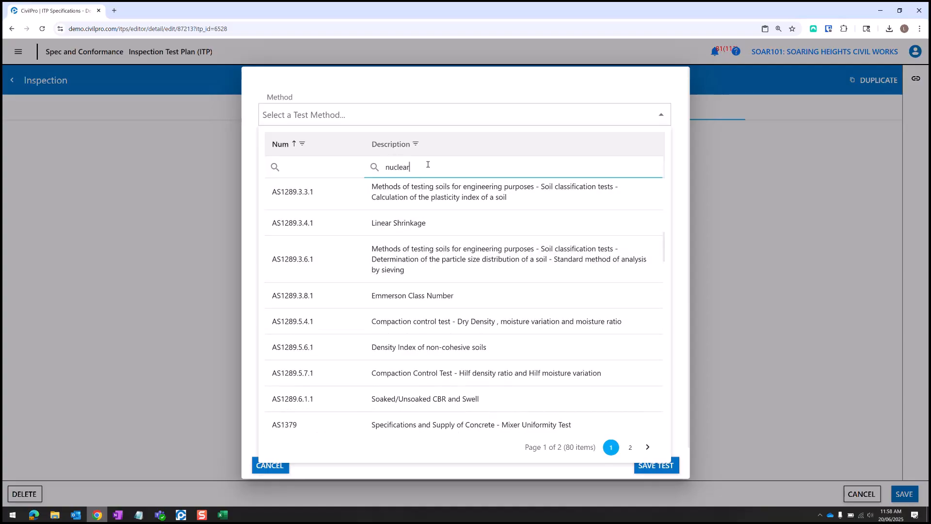
{"action": "key", "text": "Return"}
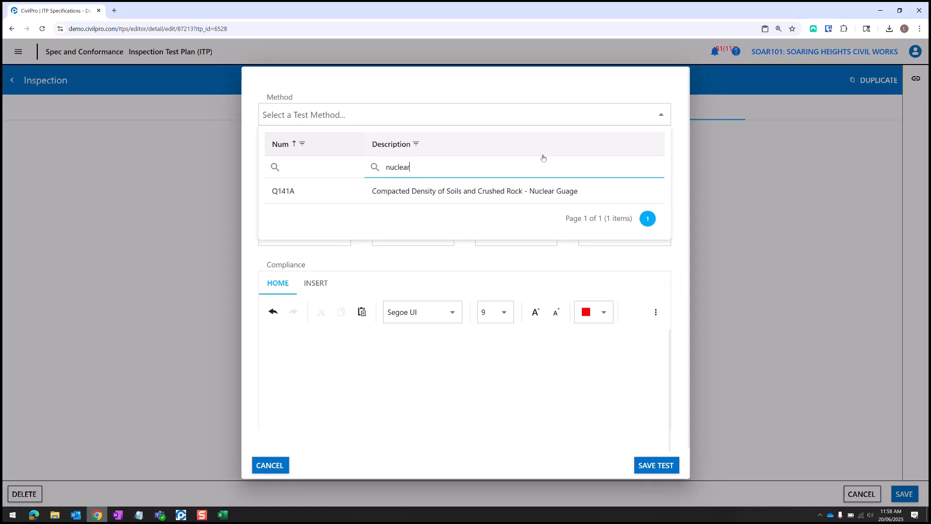
{"action": "left_click", "coordinate": [410, 189]}
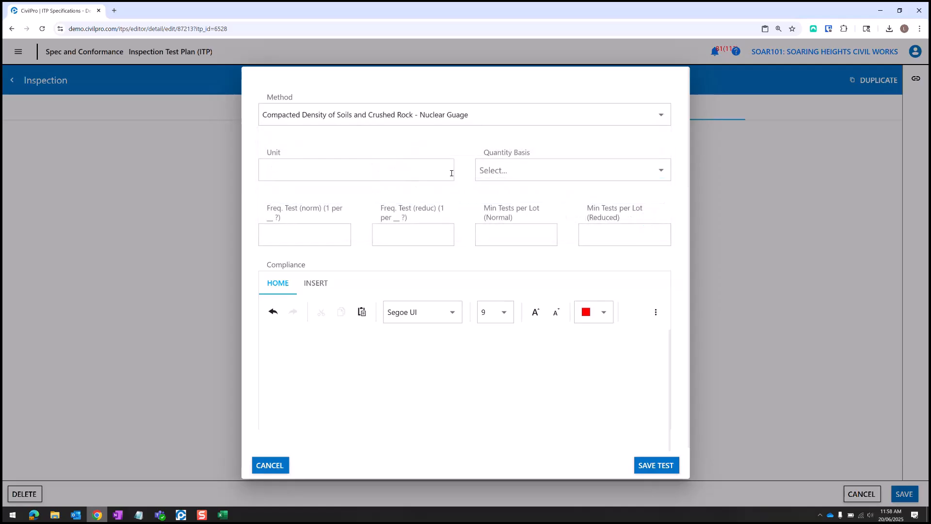
- Set the test's unit to m2 and its quantity basis to Lot Area
{"action": "left_click", "coordinate": [313, 171]}
{"action": "type", "text": "m2"}
{"action": "left_click", "coordinate": [563, 173]}
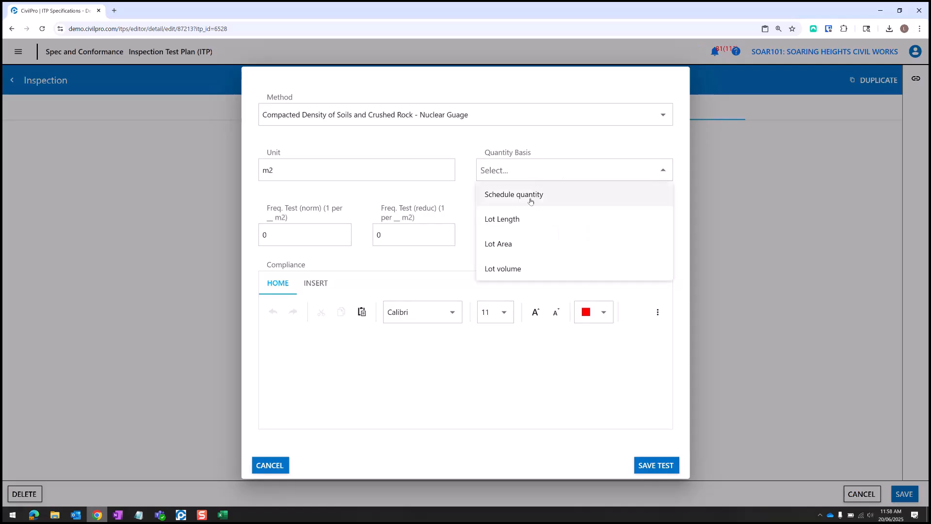
{"action": "left_click", "coordinate": [516, 245]}
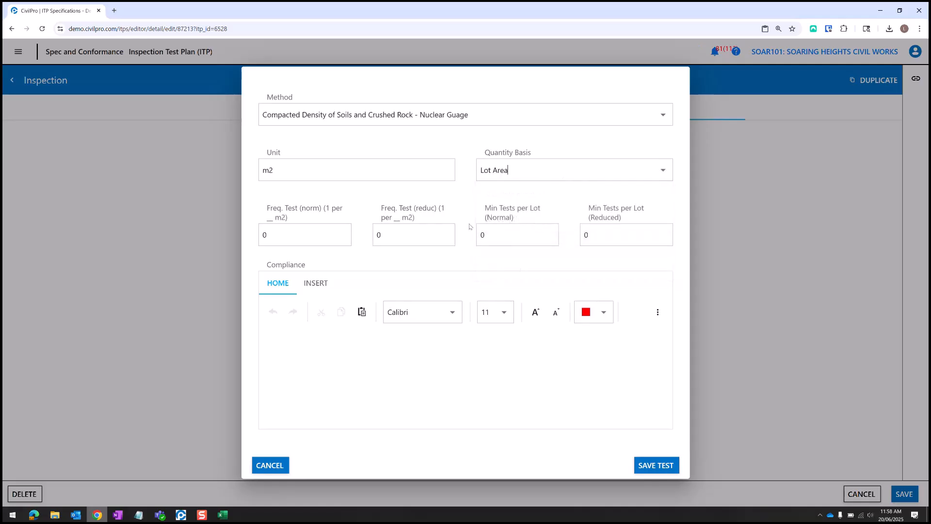
- Set the test frequency to 1 per 500 m2 normal and 1 per 1000 m2 reduced, with minimum tests per lot of 4 for both
{"action": "left_click", "coordinate": [293, 235]}
{"action": "double_click", "coordinate": [265, 234]}
{"action": "type", "text": "500"}
{"action": "key", "text": "Tab"}
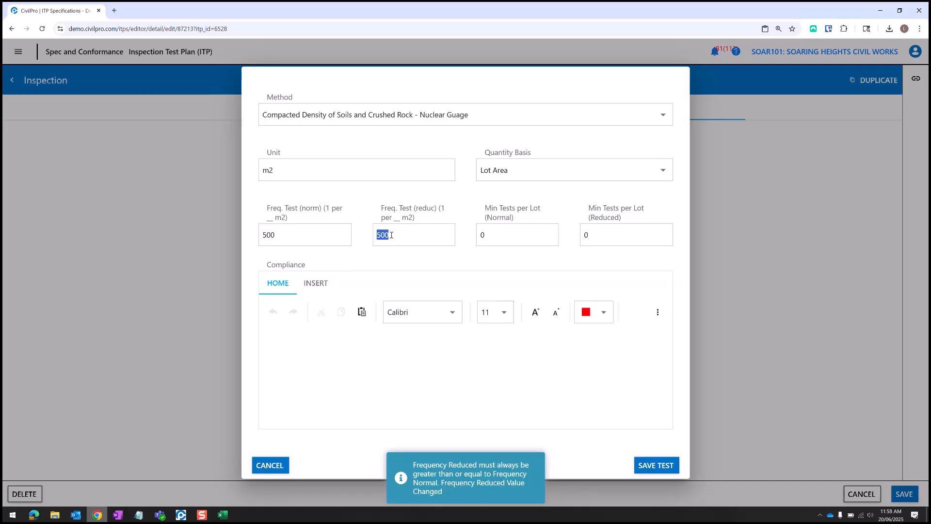
{"action": "type", "text": "1000"}
{"action": "key", "text": "Tab"}
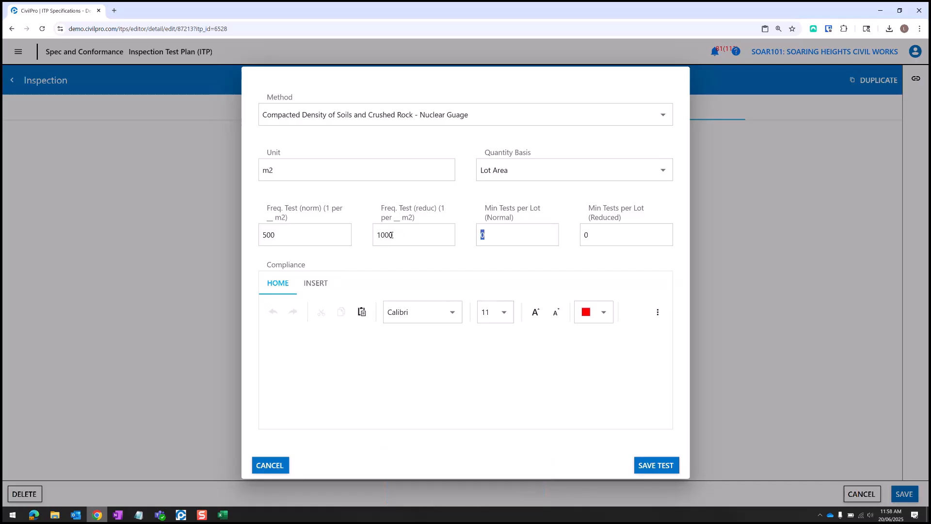
{"action": "type", "text": "4"}
{"action": "left_click", "coordinate": [592, 227]}
{"action": "type", "text": "4"}
- Enter "95% MDD" as the test's compliance text, then save the test, the inspection item and the ITP
{"action": "left_click", "coordinate": [481, 364]}
{"action": "key", "text": "ctrl+v"}
{"action": "type", "text": "95% MDD"}
{"action": "key", "text": "Return"}
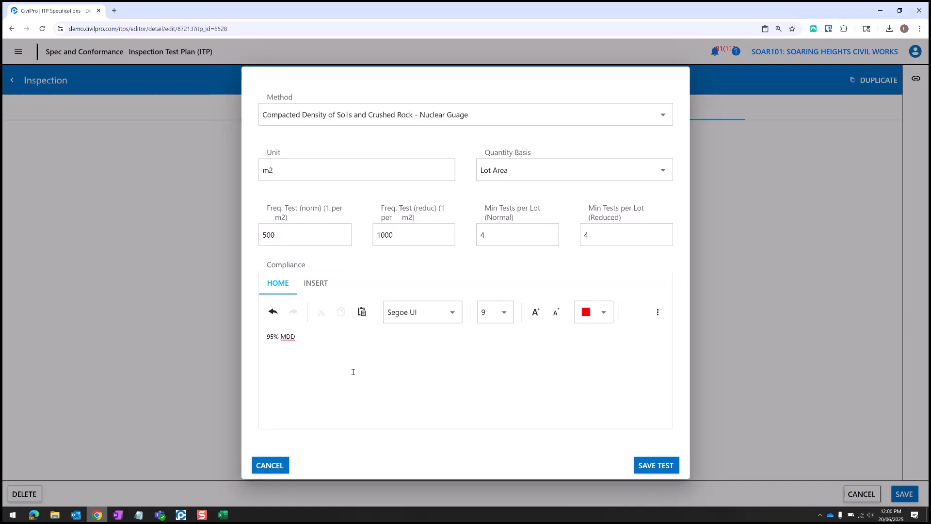
{"action": "left_click", "coordinate": [655, 465]}
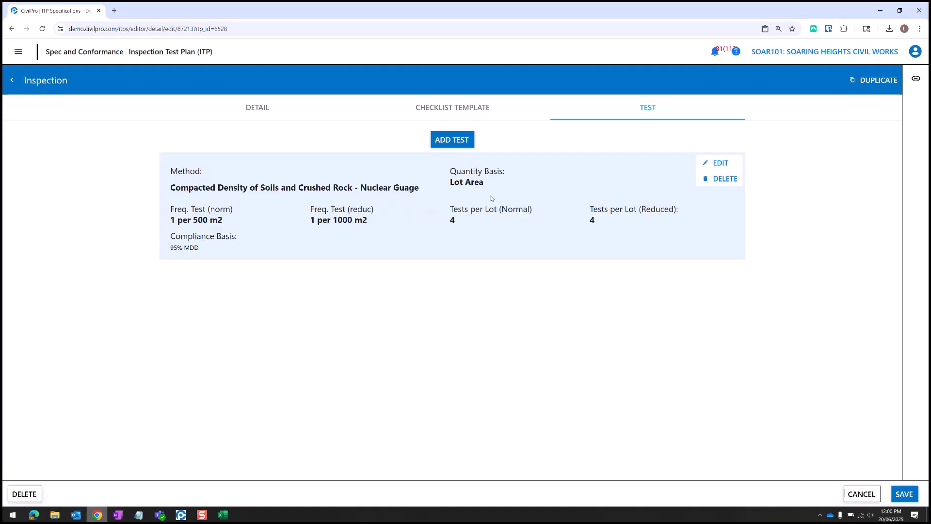
{"action": "left_click", "coordinate": [899, 494]}
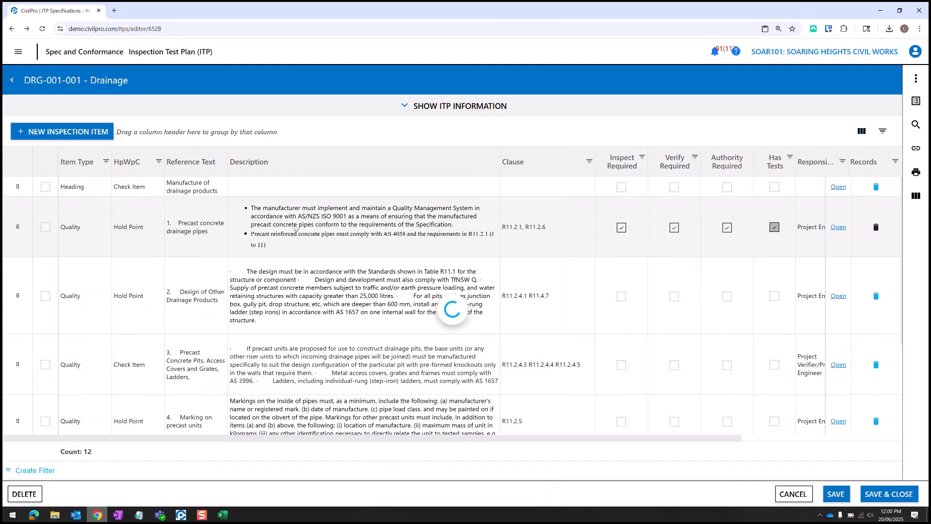
{"action": "left_click", "coordinate": [836, 495]}
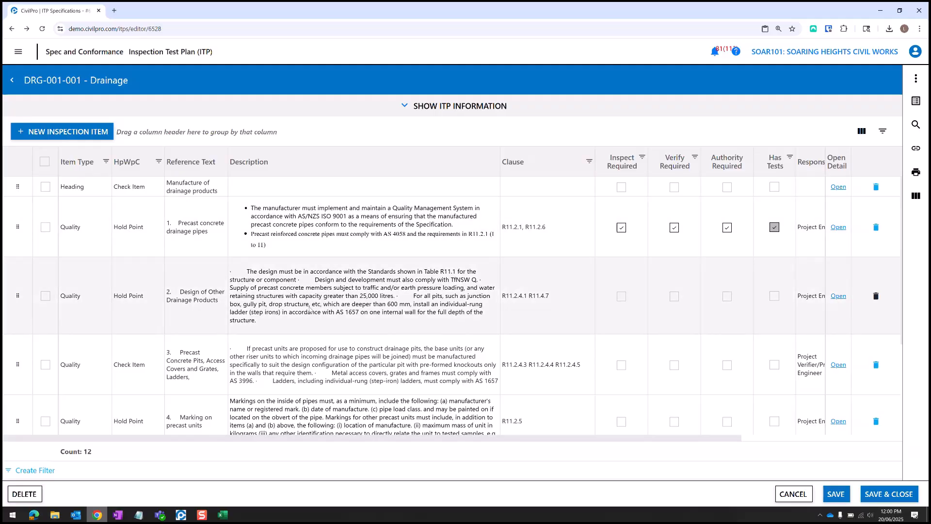
- Split the Design of Other Drainage Products description into four paragraphs, breaking before "Design and development", "Supply of precast" and "For all pits"
{"action": "scroll", "coordinate": [324, 286], "scroll_direction": "down", "scroll_amount": 1}
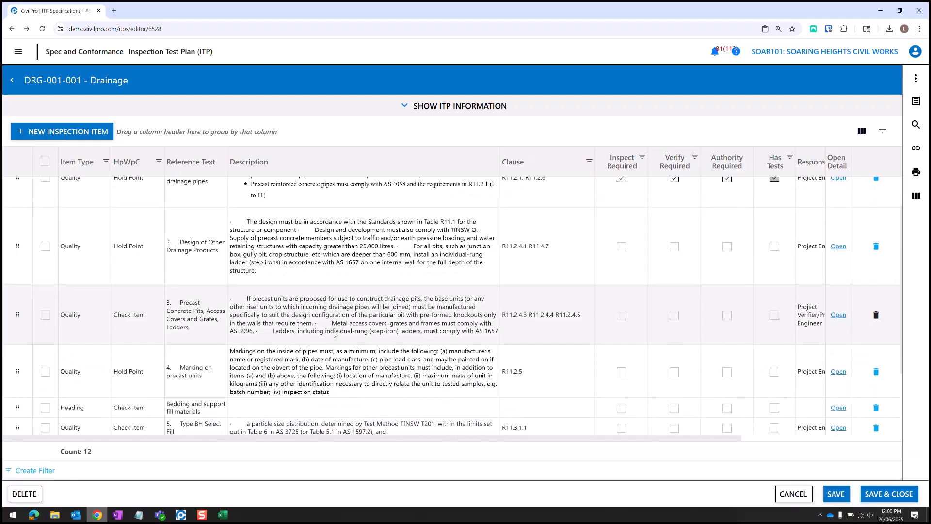
{"action": "scroll", "coordinate": [334, 335], "scroll_direction": "down", "scroll_amount": 1}
{"action": "scroll", "coordinate": [320, 311], "scroll_direction": "up", "scroll_amount": 2}
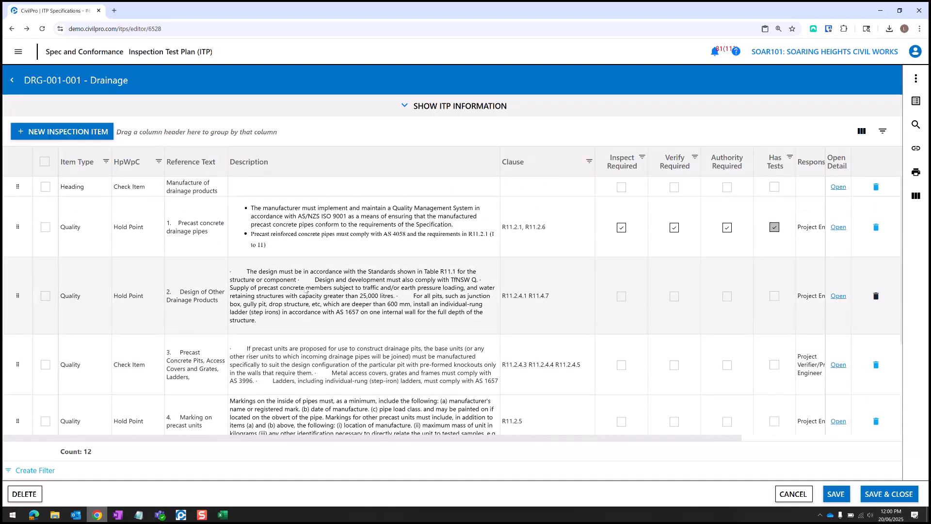
{"action": "left_click", "coordinate": [297, 289]}
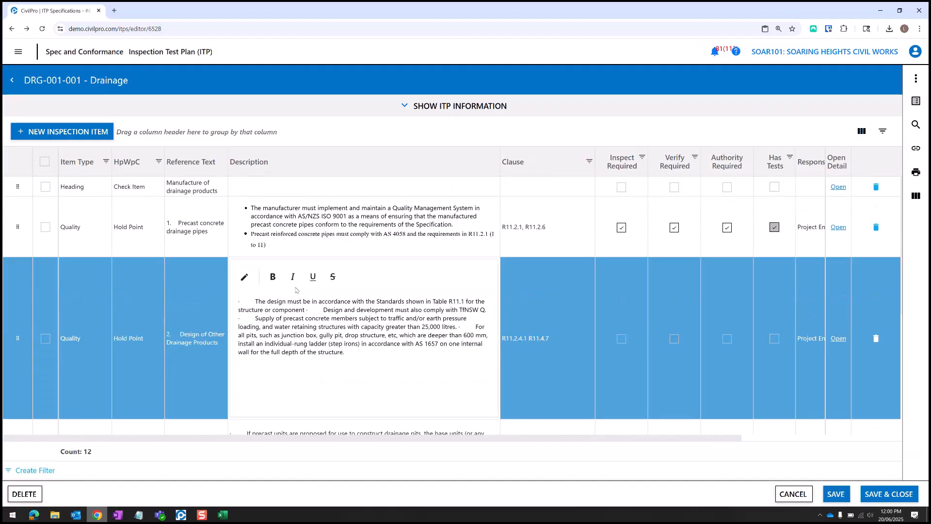
{"action": "left_click", "coordinate": [244, 277]}
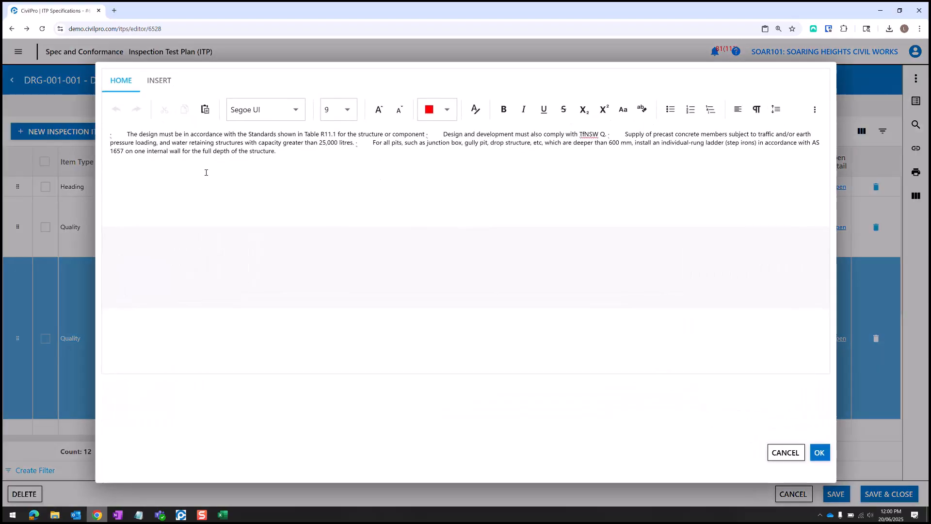
{"action": "left_click", "coordinate": [443, 135]}
{"action": "key", "text": "Return"}
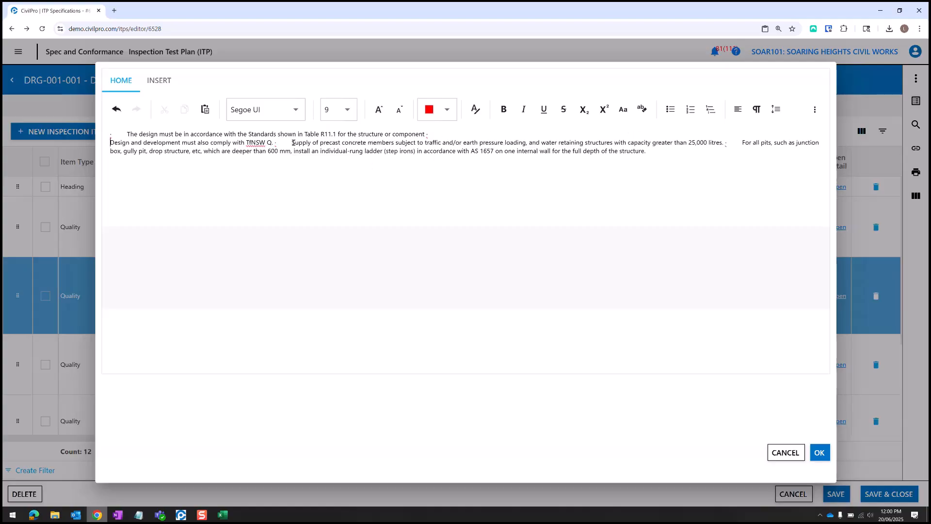
{"action": "left_click", "coordinate": [293, 142]}
{"action": "key", "text": "Return"}
{"action": "left_click", "coordinate": [561, 151]}
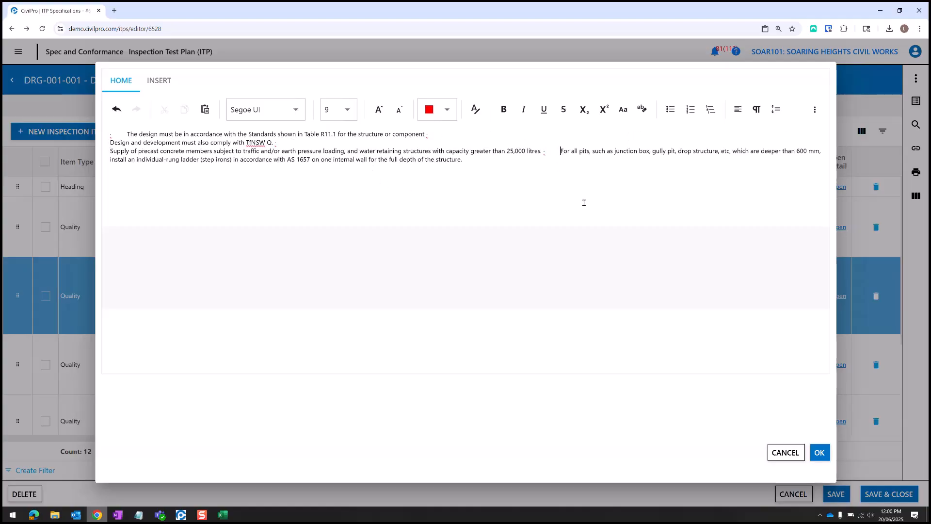
{"action": "key", "text": "Return"}
- Accept the reformatted Design of Other Drainage Products description and save the ITP
{"action": "left_click_drag", "start_coordinate": [126, 134], "coordinate": [110, 135]}
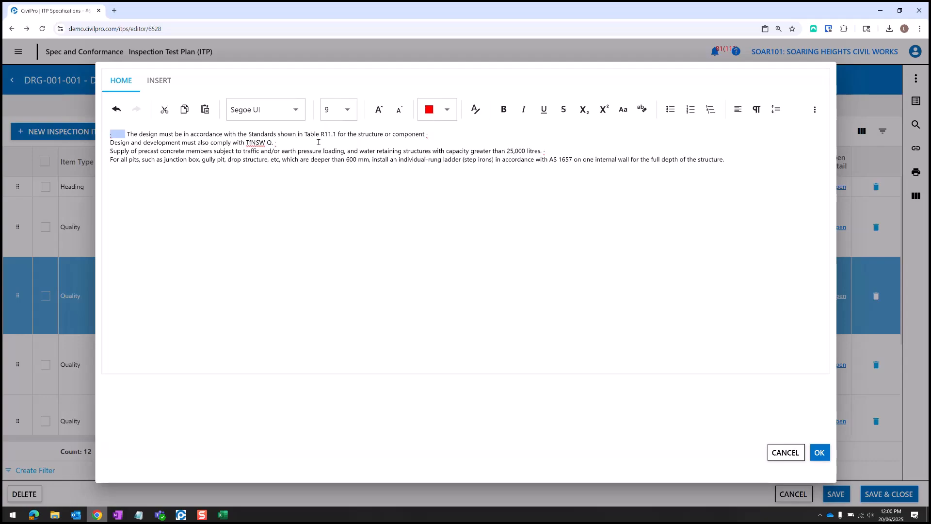
{"action": "left_click", "coordinate": [820, 452]}
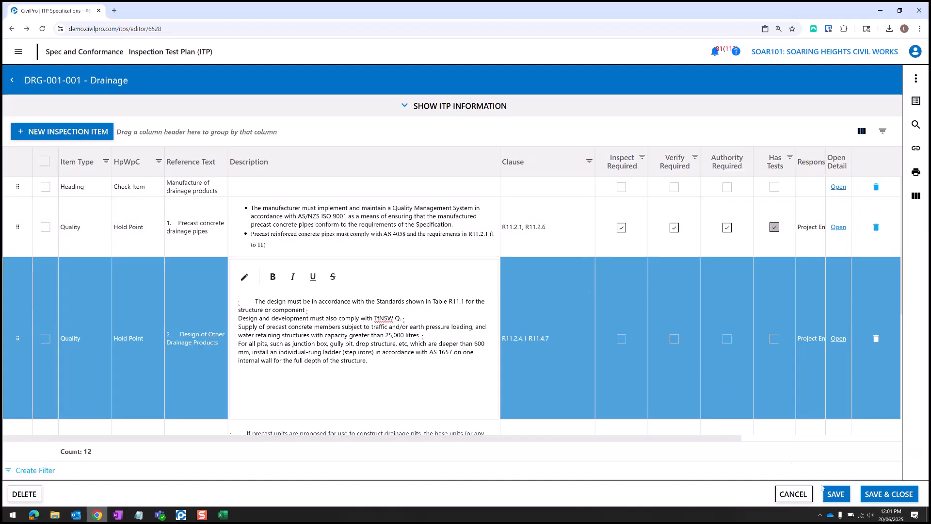
{"action": "left_click", "coordinate": [836, 495]}
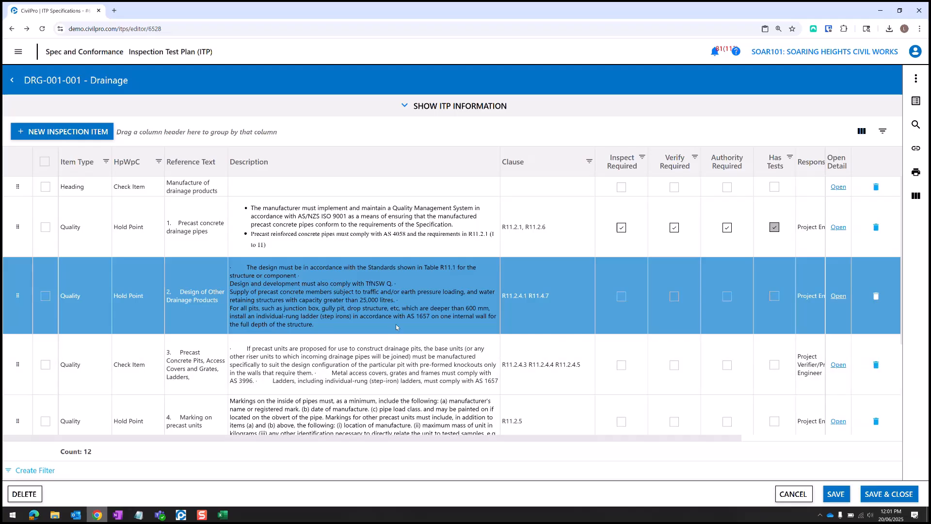
- Add the Included on Checklist column to the inspection item grid, placing it just before Records
{"action": "scroll", "coordinate": [420, 293], "scroll_direction": "right", "scroll_amount": 3}
{"action": "scroll", "coordinate": [420, 293], "scroll_direction": "right", "scroll_amount": 2}
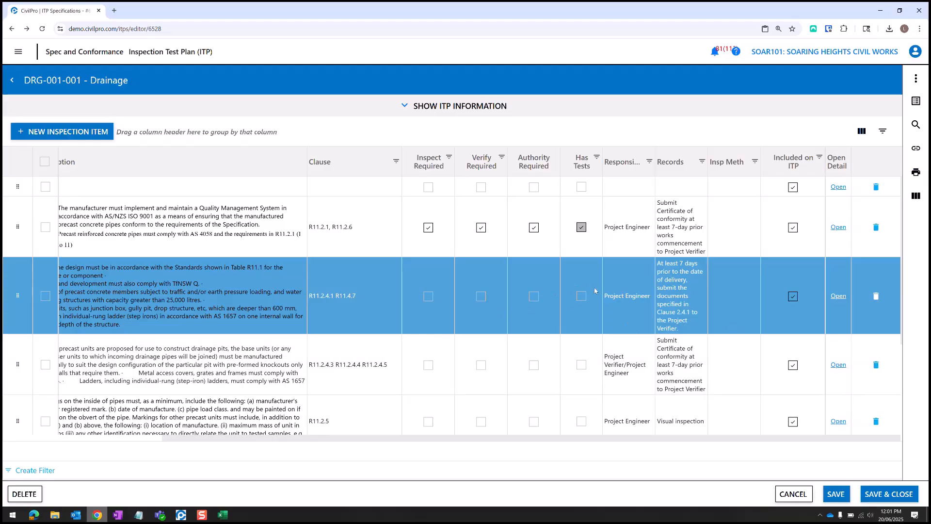
{"action": "left_click", "coordinate": [861, 131]}
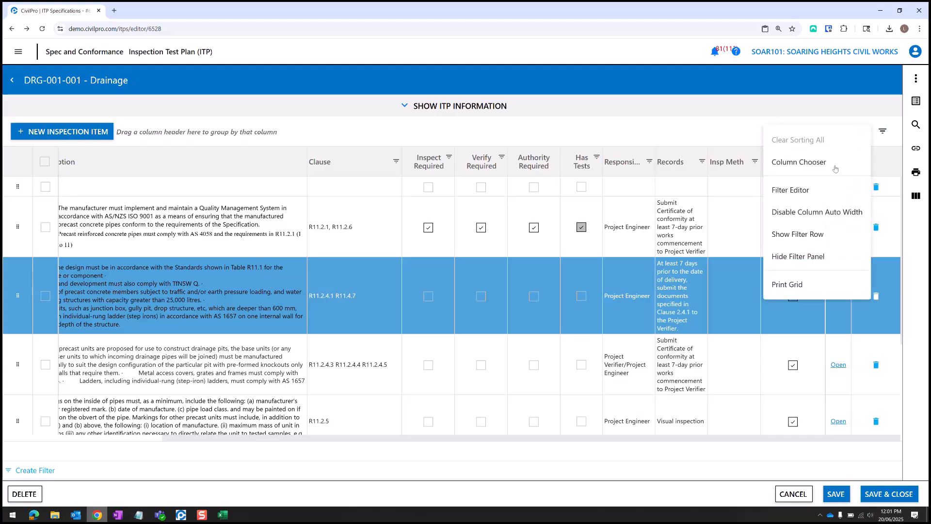
{"action": "left_click", "coordinate": [799, 162]}
{"action": "left_click_drag", "start_coordinate": [814, 277], "coordinate": [695, 166]}
{"action": "left_click", "coordinate": [879, 140]}
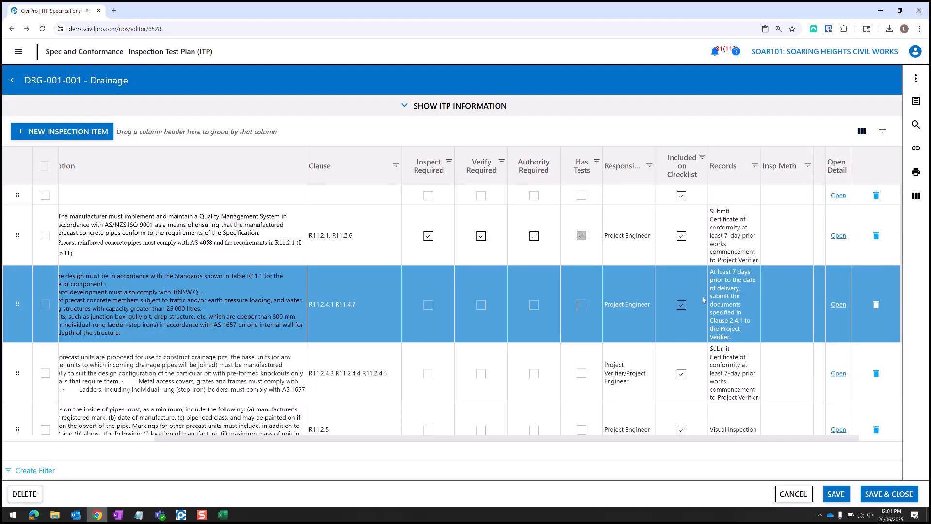
- Switch Included on Checklist off and on again for the Design of Other Drainage Products item
{"action": "scroll", "coordinate": [801, 287], "scroll_direction": "right", "scroll_amount": 2}
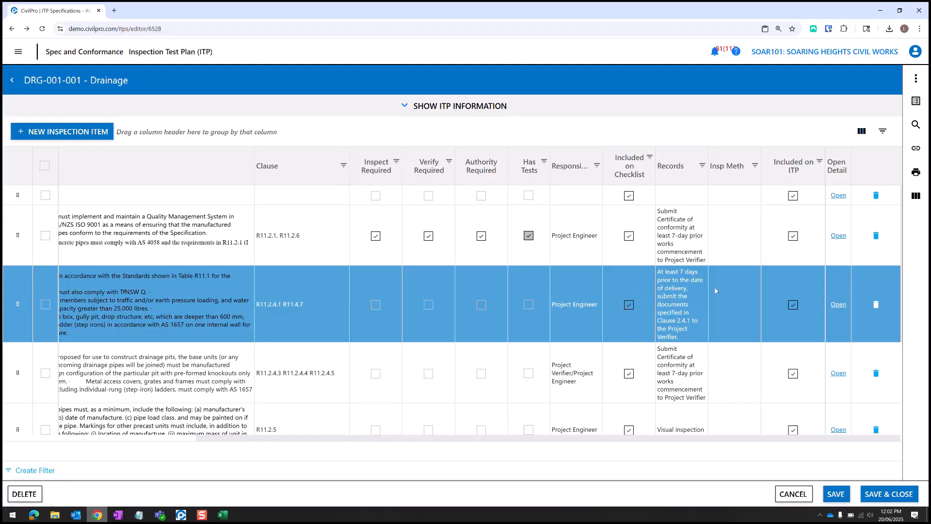
{"action": "left_click", "coordinate": [629, 306]}
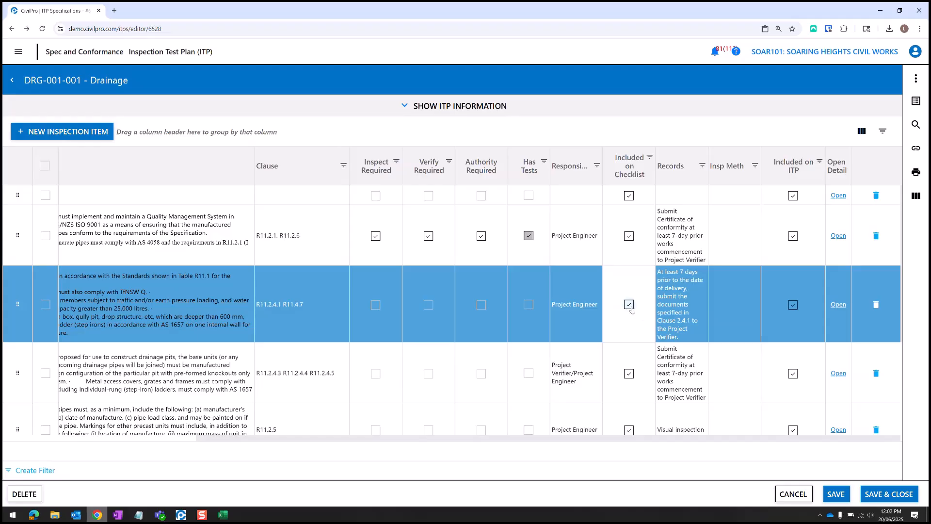
{"action": "left_click", "coordinate": [629, 305]}
{"action": "left_click", "coordinate": [629, 304]}
- Add the AltQvcText column to the inspection item grid between Description and Clause
{"action": "left_click", "coordinate": [883, 138]}
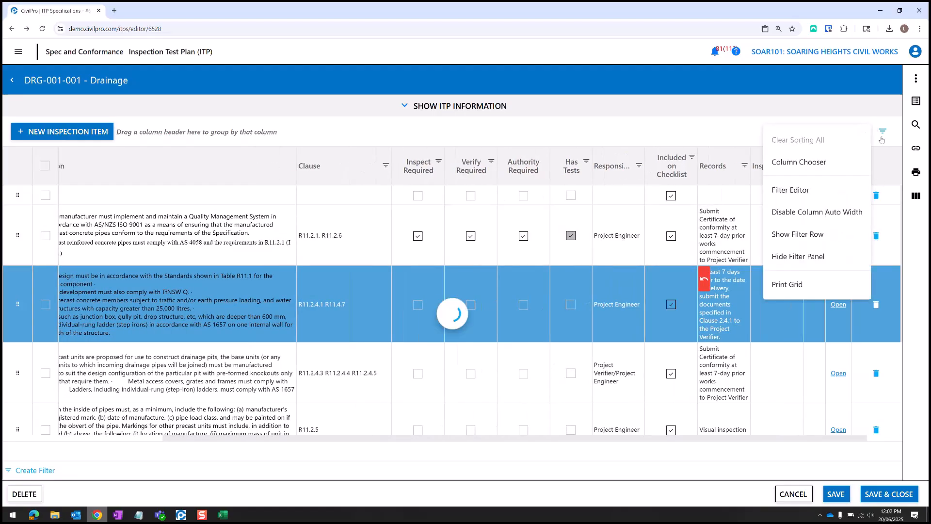
{"action": "left_click", "coordinate": [800, 162]}
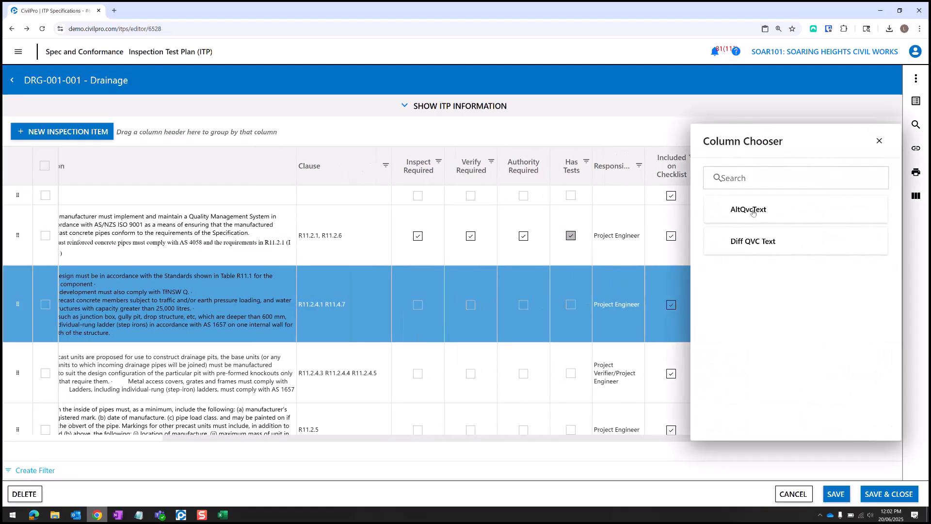
{"action": "left_click_drag", "start_coordinate": [753, 212], "coordinate": [338, 294]}
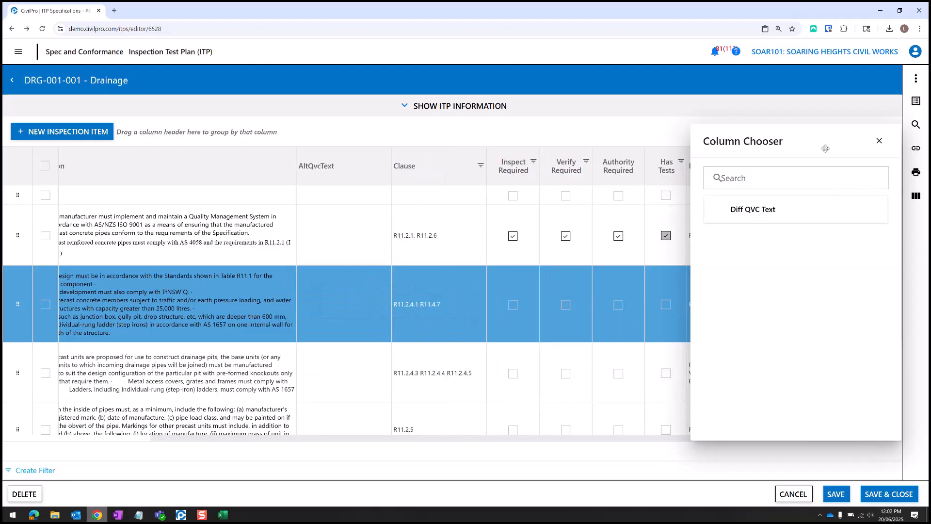
{"action": "left_click", "coordinate": [880, 141]}
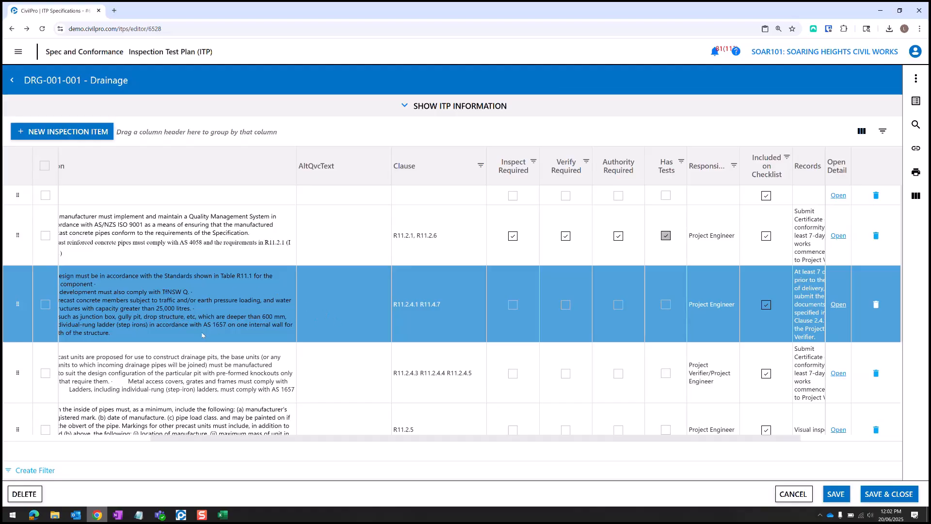
- Try the checklist description override on the Design of Other Drainage Products item, switching it on and off and leaving without saving
{"action": "scroll", "coordinate": [152, 300], "scroll_direction": "left", "scroll_amount": 2}
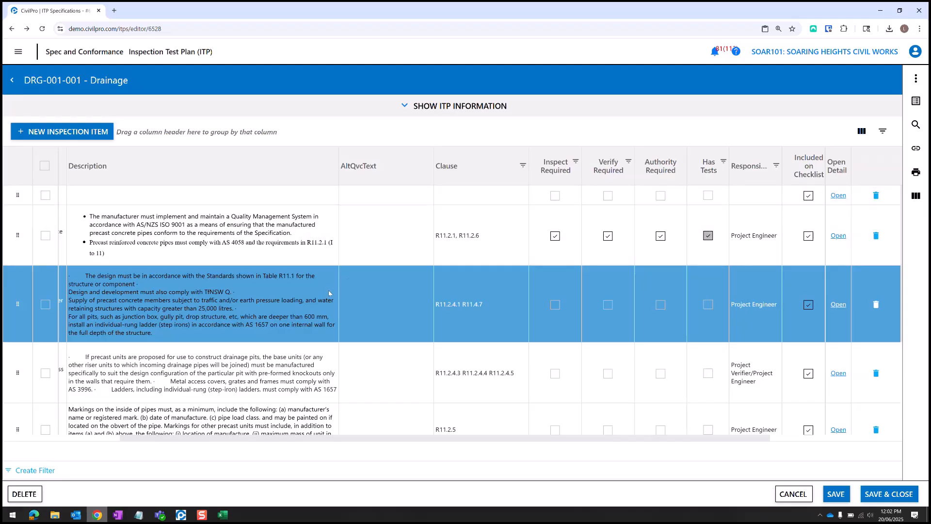
{"action": "left_click", "coordinate": [833, 306]}
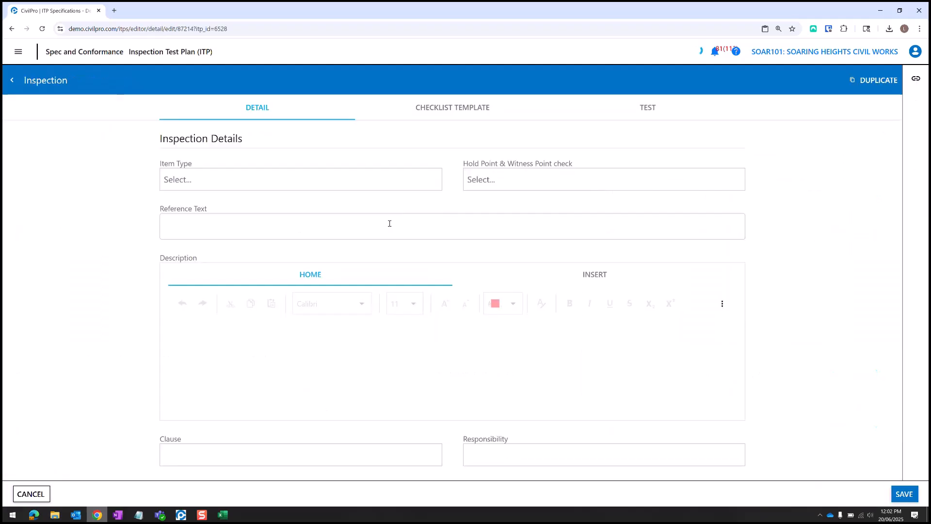
{"action": "left_click", "coordinate": [442, 116]}
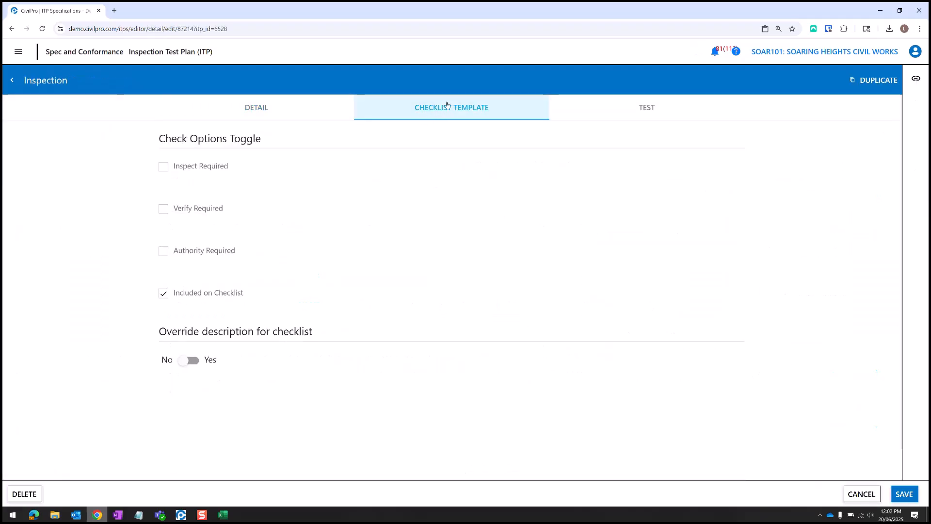
{"action": "left_click", "coordinate": [190, 360]}
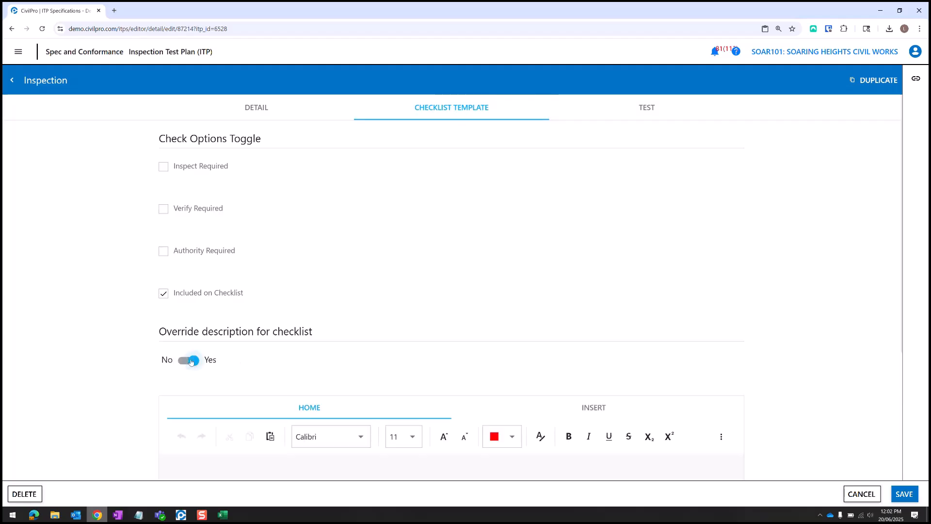
{"action": "scroll", "coordinate": [252, 388], "scroll_direction": "down", "scroll_amount": 3}
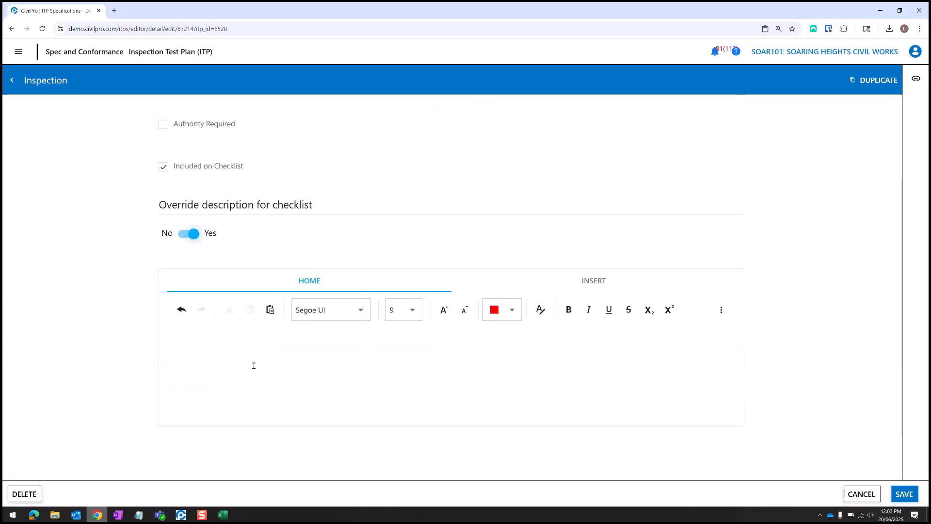
{"action": "left_click", "coordinate": [191, 235]}
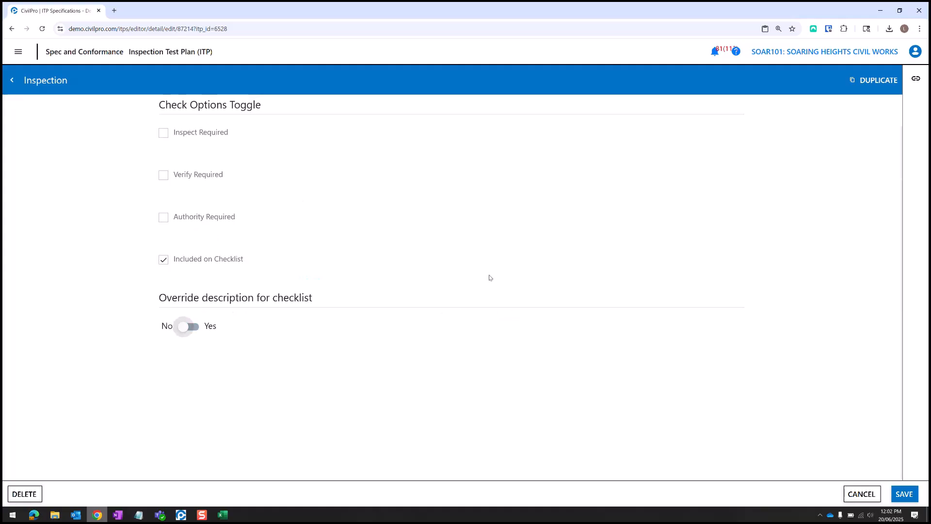
{"action": "left_click", "coordinate": [862, 494]}
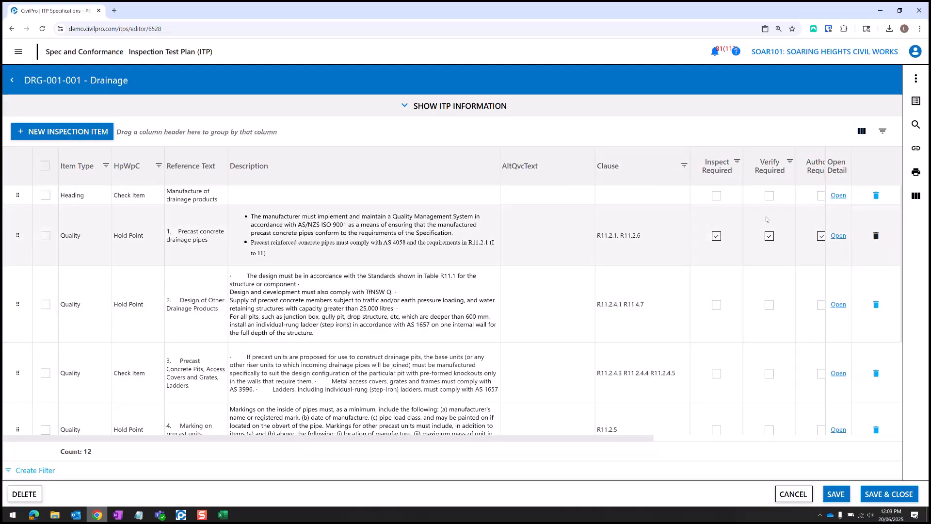
- Remove the AltQvcText column from the inspection item grid
{"action": "scroll", "coordinate": [776, 165], "scroll_direction": "right", "scroll_amount": 5}
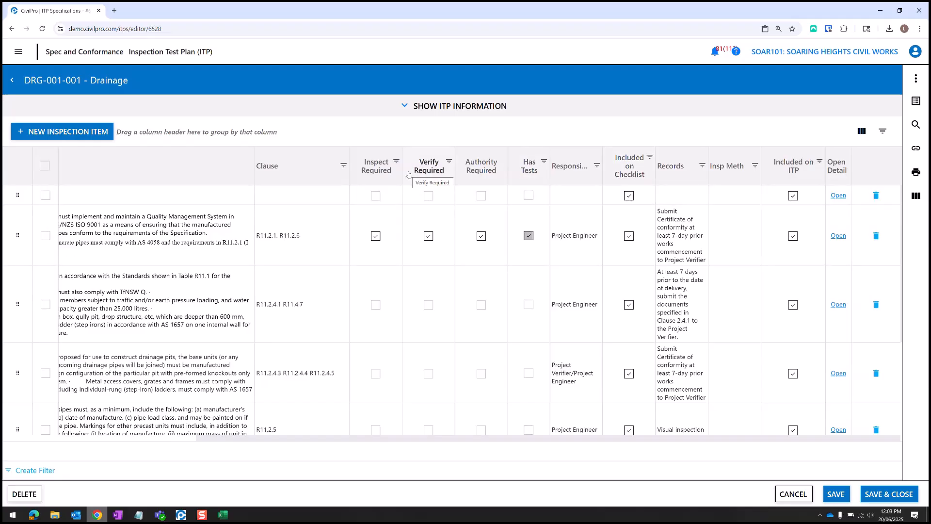
{"action": "left_click", "coordinate": [882, 131]}
{"action": "left_click", "coordinate": [798, 162]}
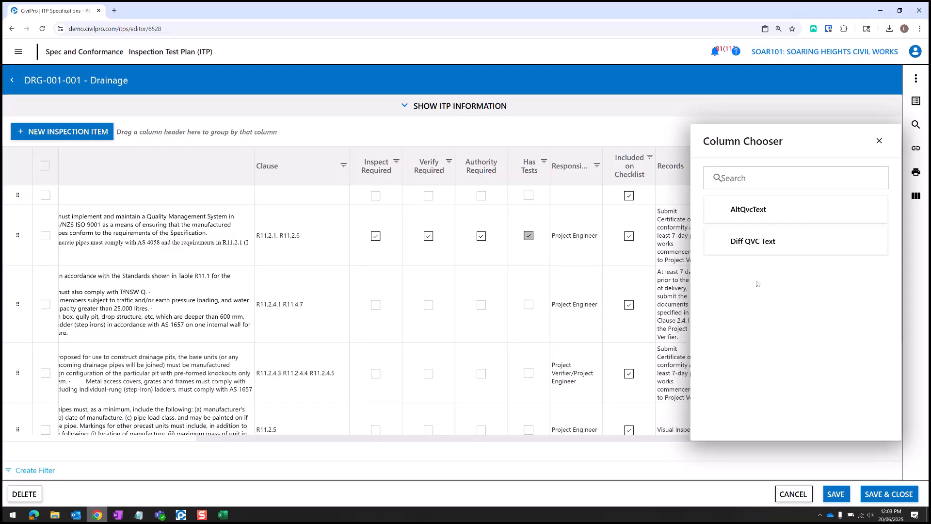
{"action": "left_click", "coordinate": [879, 141]}
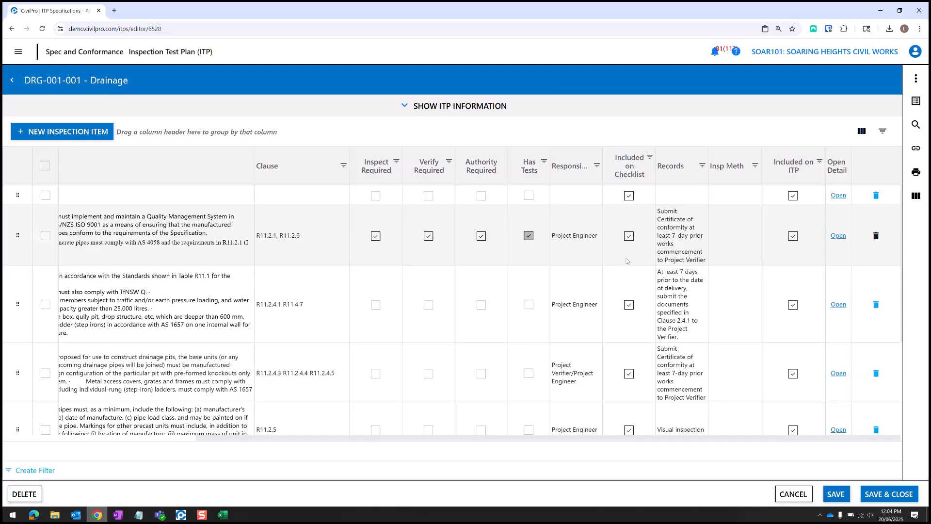
- Switch on Inspect Required and Verify Required for Design of Other Drainage Products, and Inspect Required for Precast Concrete Pits, Access Covers and Grates
{"action": "scroll", "coordinate": [576, 279], "scroll_direction": "left", "scroll_amount": 3}
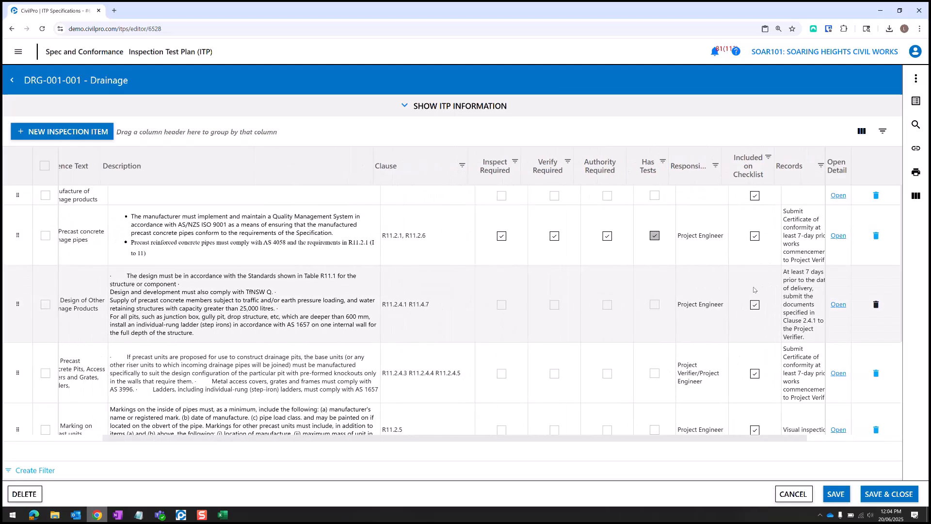
{"action": "scroll", "coordinate": [301, 412], "scroll_direction": "left", "scroll_amount": 3}
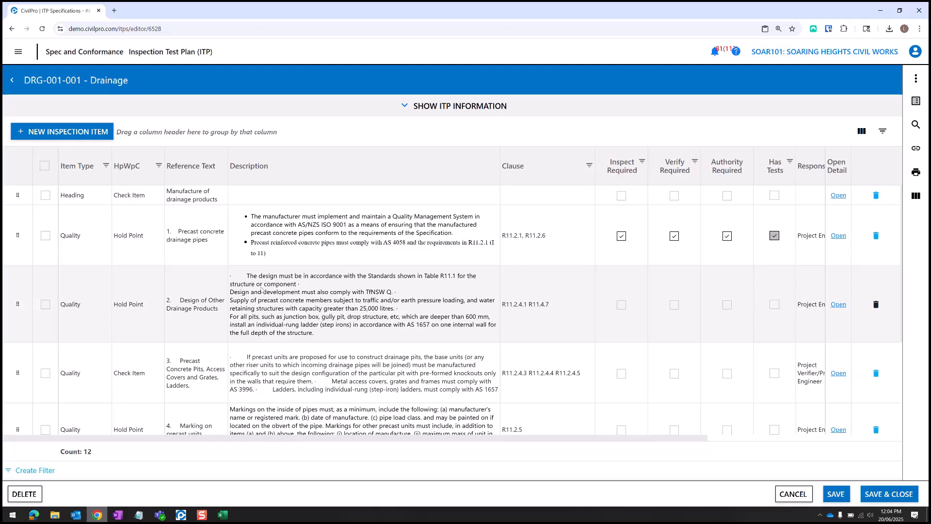
{"action": "left_click", "coordinate": [272, 293]}
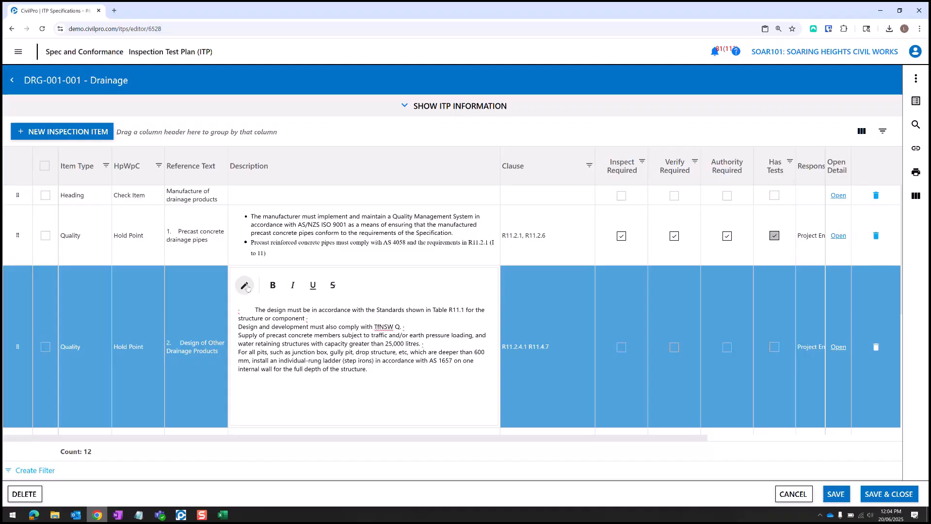
{"action": "scroll", "coordinate": [483, 323], "scroll_direction": "down", "scroll_amount": 1}
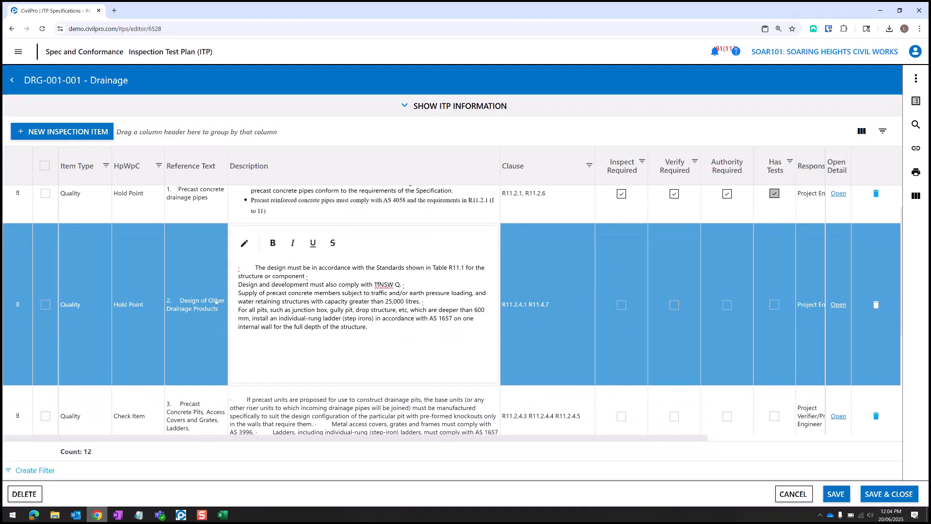
{"action": "scroll", "coordinate": [291, 339], "scroll_direction": "down", "scroll_amount": 2}
{"action": "scroll", "coordinate": [344, 361], "scroll_direction": "up", "scroll_amount": 2}
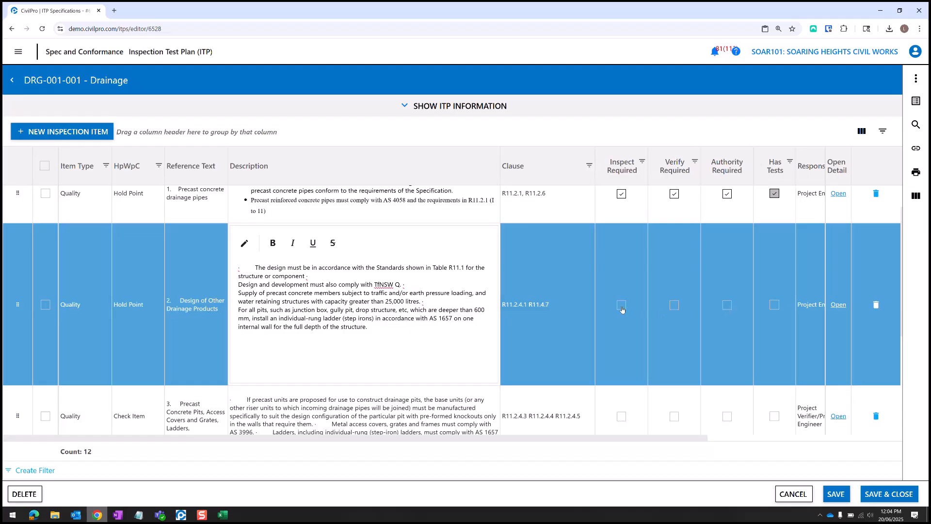
{"action": "left_click", "coordinate": [633, 325]}
{"action": "left_click", "coordinate": [621, 263]}
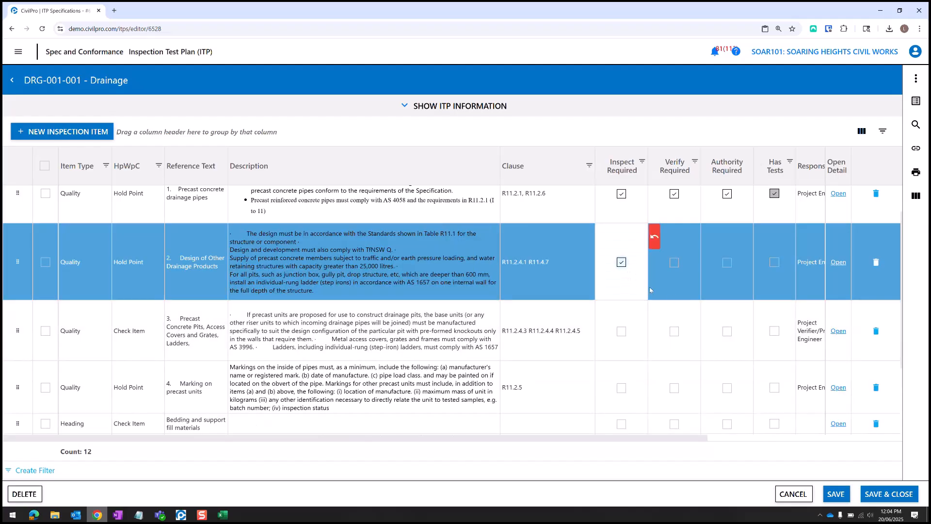
{"action": "left_click", "coordinate": [674, 262]}
{"action": "left_click", "coordinate": [622, 332]}
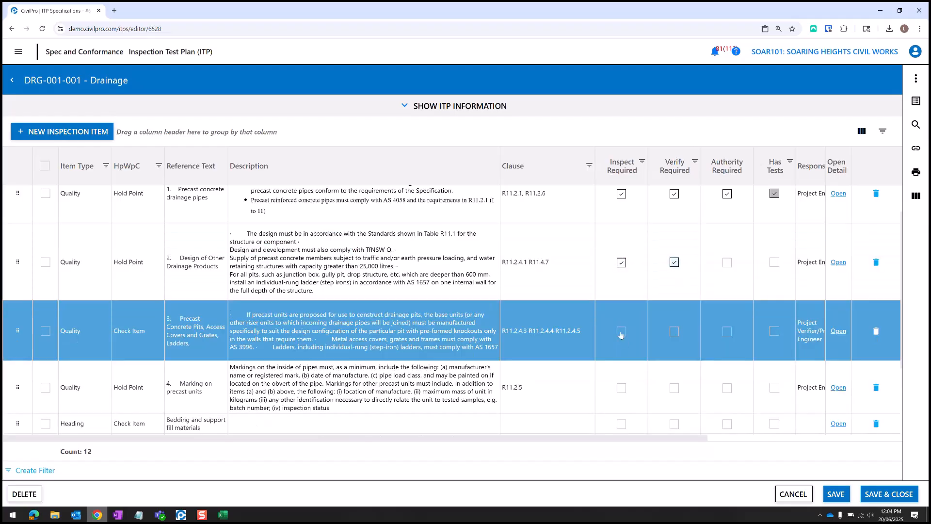
{"action": "left_click", "coordinate": [621, 332]}
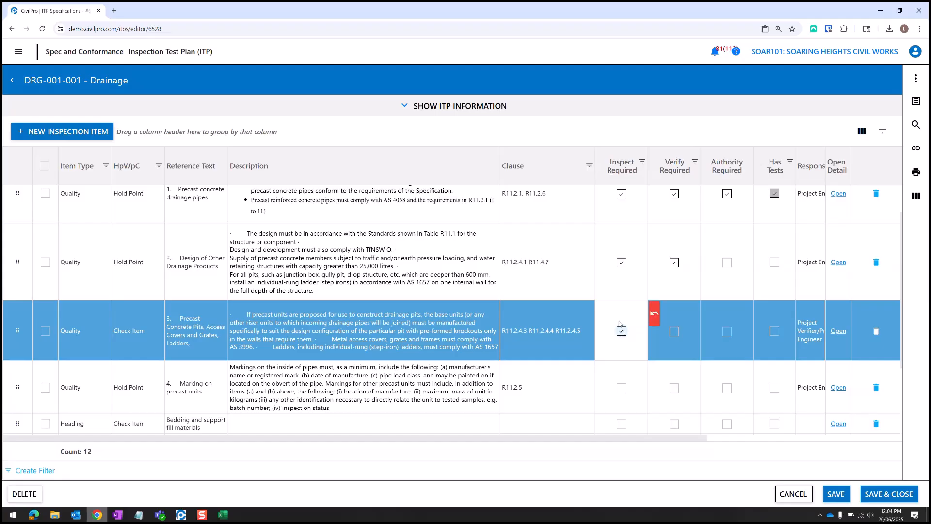
- Switch on Inspect, Verify and Authority Required for the Marking on precast units item and save the ITP
{"action": "scroll", "coordinate": [622, 311], "scroll_direction": "down", "scroll_amount": 1}
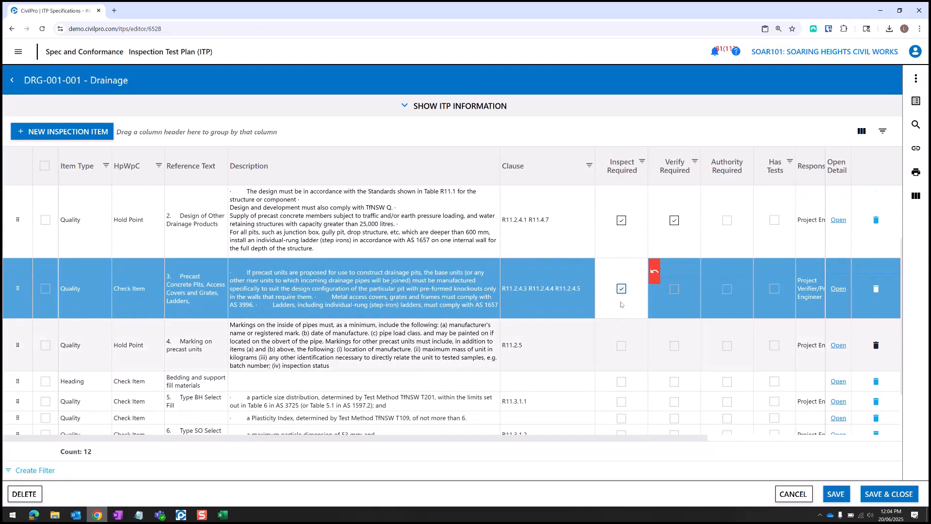
{"action": "left_click", "coordinate": [618, 346]}
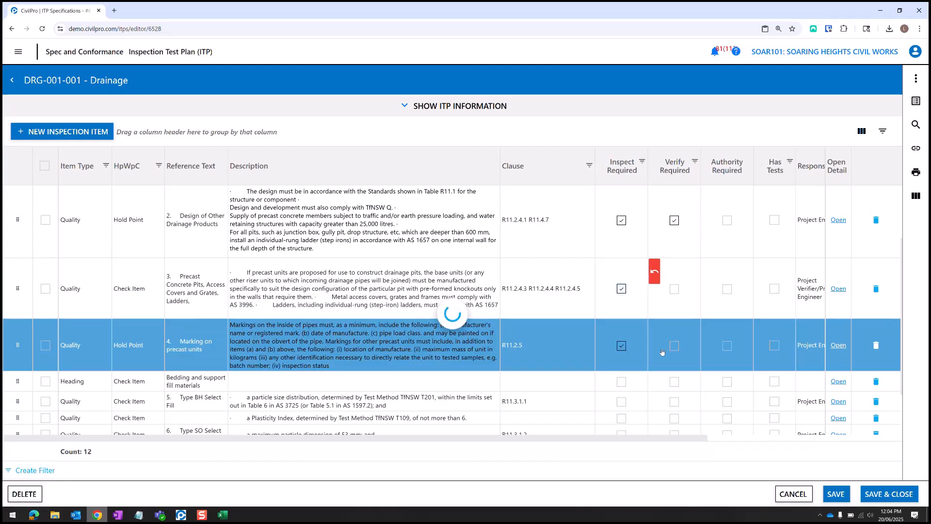
{"action": "left_click", "coordinate": [675, 346]}
{"action": "left_click", "coordinate": [675, 346]}
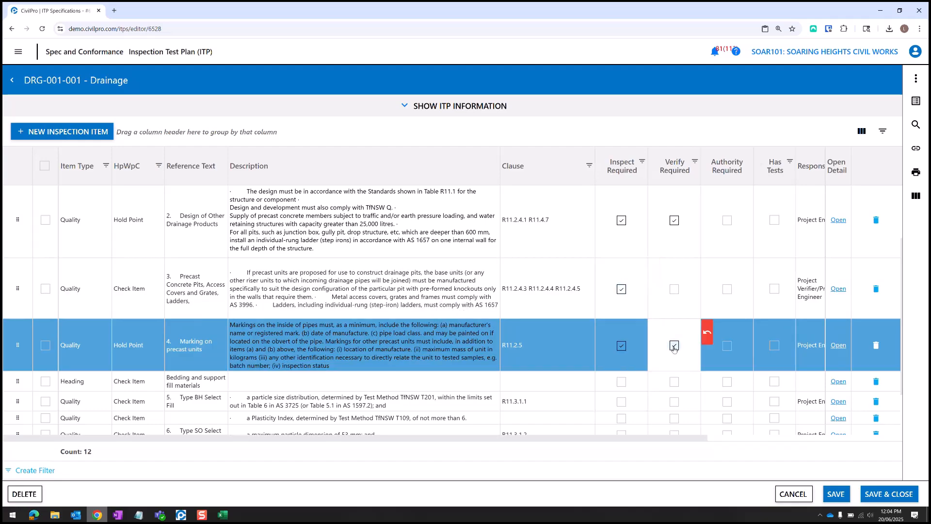
{"action": "left_click", "coordinate": [727, 346]}
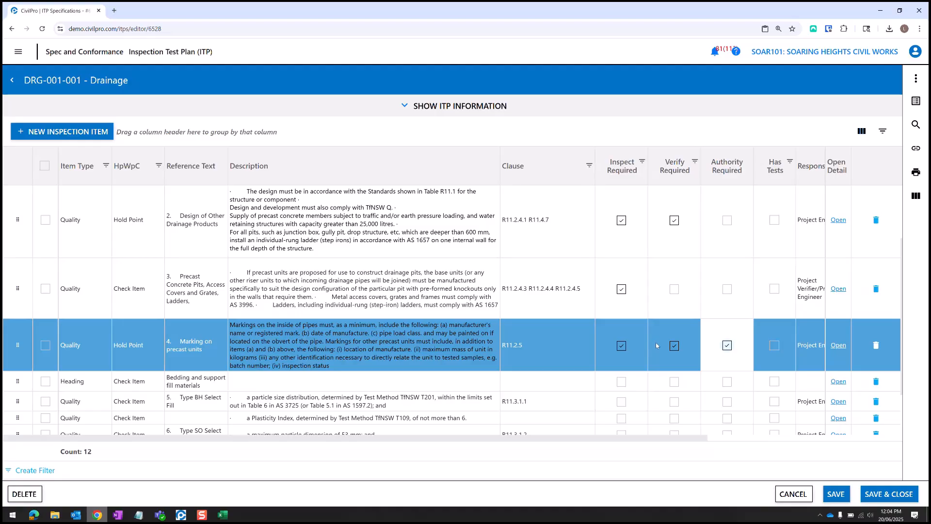
{"action": "scroll", "coordinate": [630, 331], "scroll_direction": "down", "scroll_amount": 1}
{"action": "scroll", "coordinate": [625, 337], "scroll_direction": "up", "scroll_amount": 3}
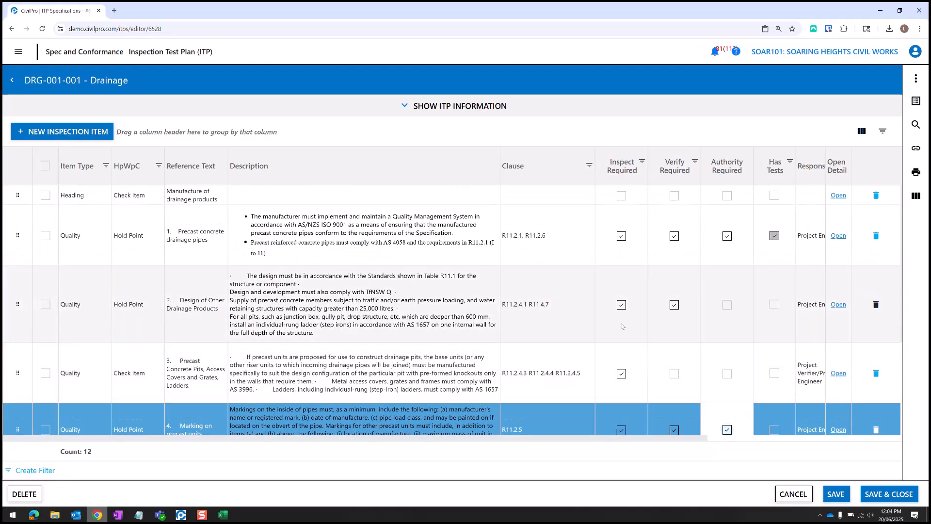
{"action": "left_click", "coordinate": [835, 494]}
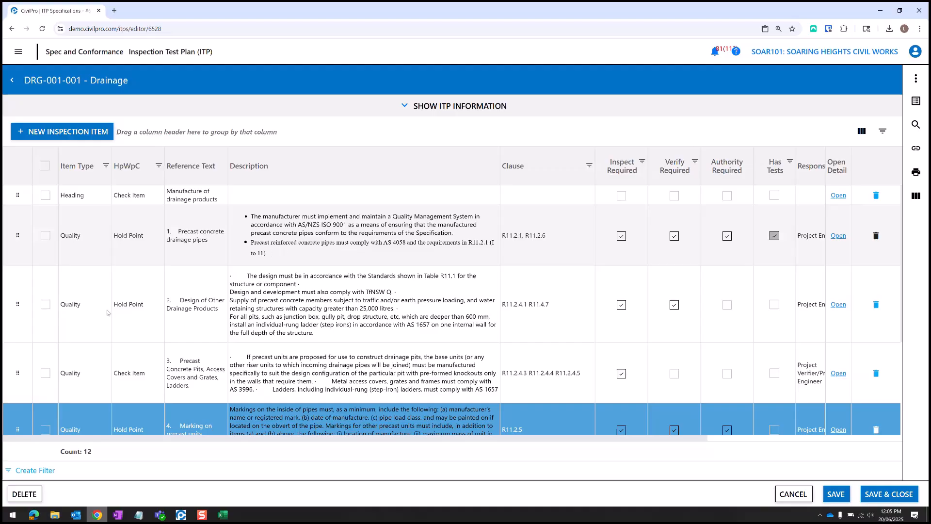
- Start formatting the fonts of the Precast concrete drainage pipes item and choose Segoe UI as the font family
{"action": "left_click", "coordinate": [45, 236]}
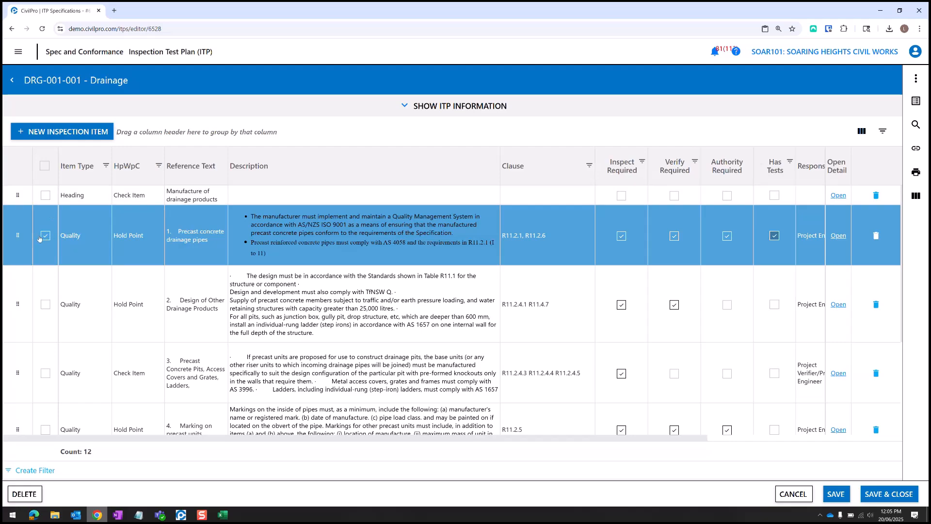
{"action": "left_click", "coordinate": [915, 78]}
{"action": "left_click", "coordinate": [732, 164]}
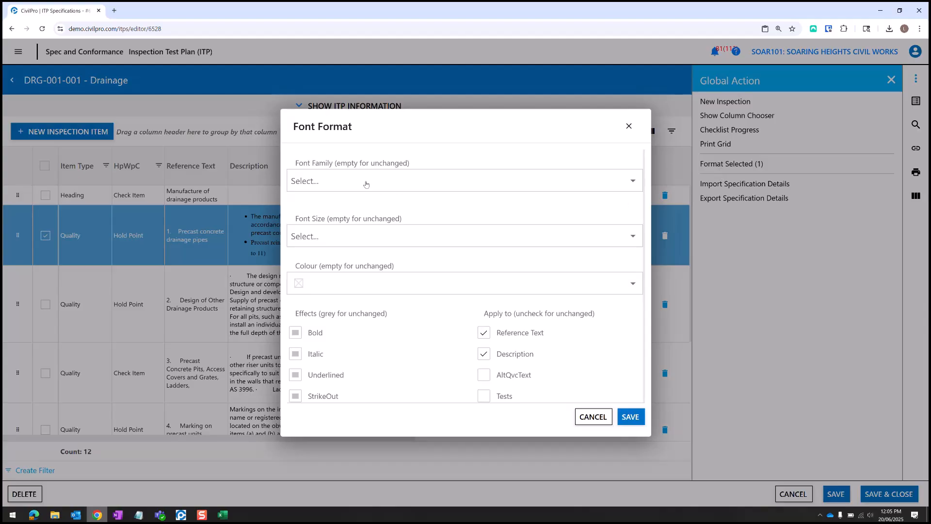
{"action": "scroll", "coordinate": [461, 355], "scroll_direction": "down", "scroll_amount": 1}
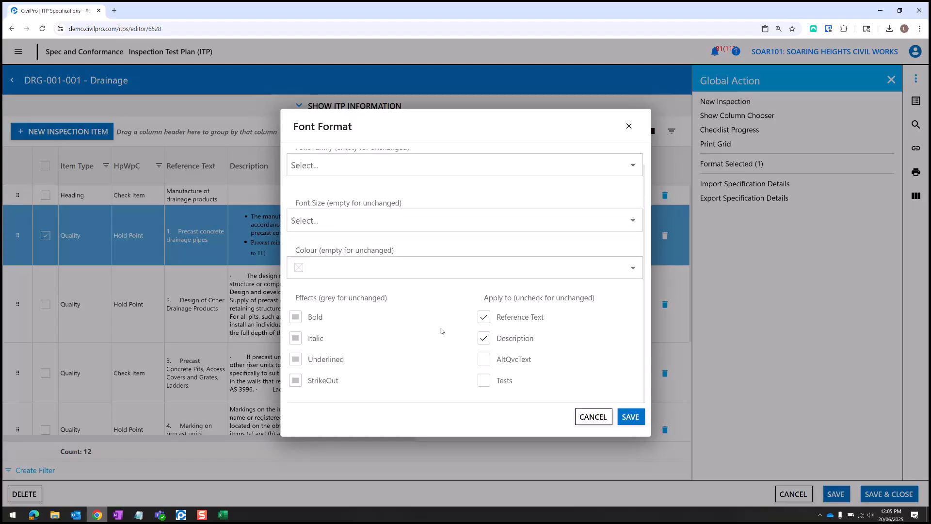
{"action": "scroll", "coordinate": [441, 332], "scroll_direction": "up", "scroll_amount": 1}
{"action": "left_click", "coordinate": [353, 180]}
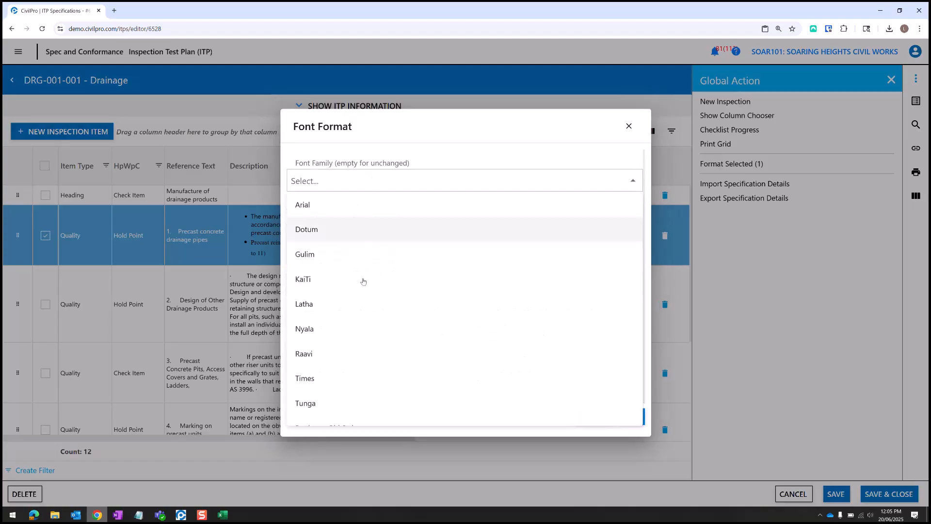
{"action": "scroll", "coordinate": [363, 291], "scroll_direction": "down", "scroll_amount": 6}
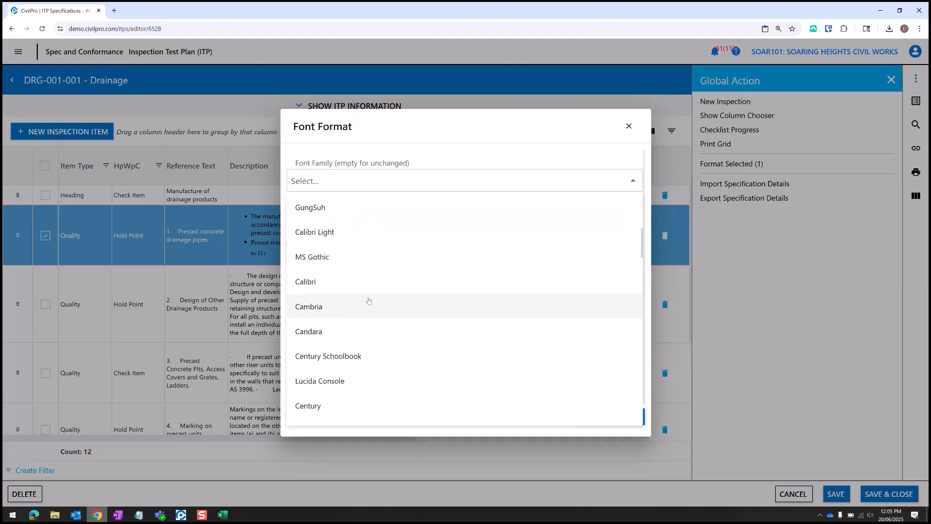
{"action": "scroll", "coordinate": [368, 301], "scroll_direction": "down", "scroll_amount": 6}
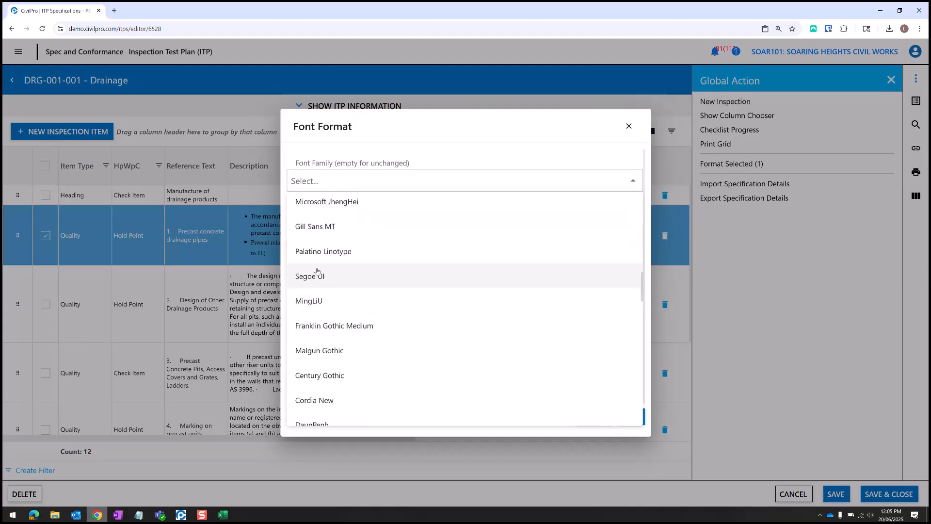
{"action": "left_click", "coordinate": [318, 275]}
- Apply the font format at size 9 to Reference Text, Description and Tests, and save the ITP
{"action": "left_click", "coordinate": [334, 239]}
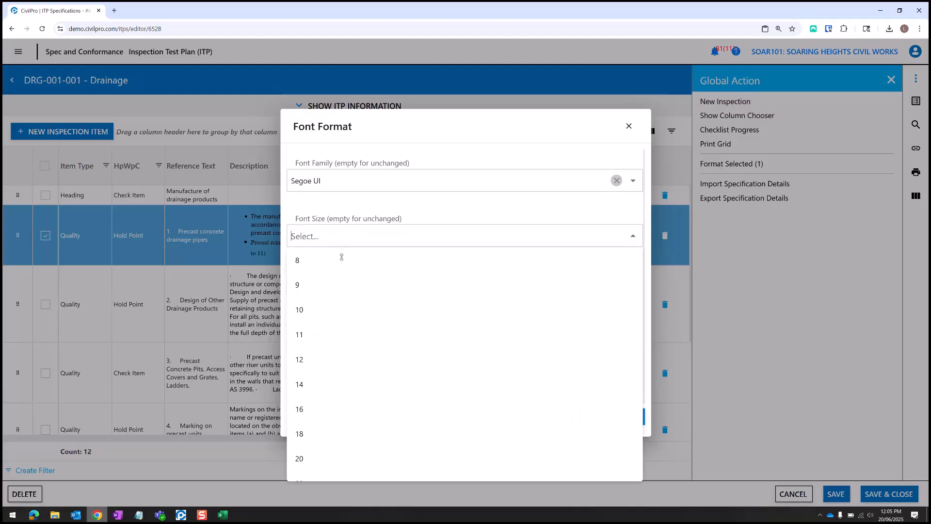
{"action": "left_click", "coordinate": [324, 284]}
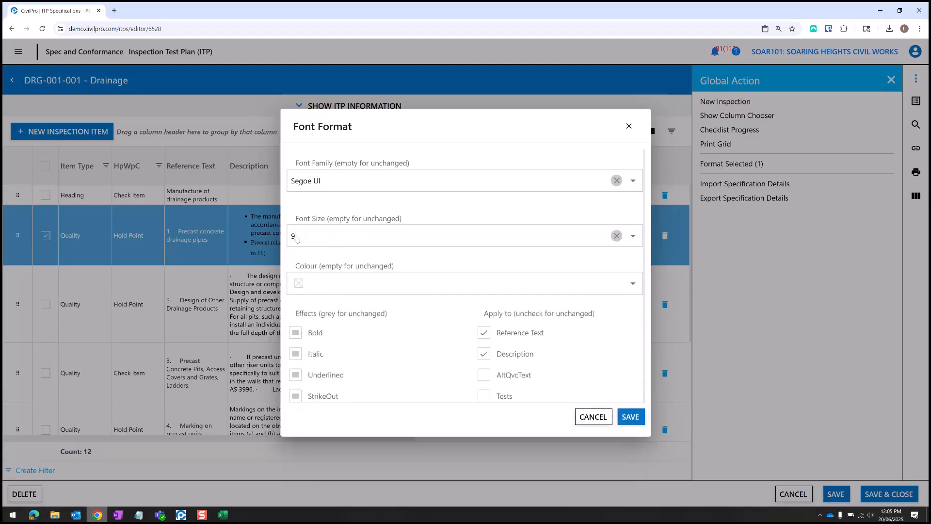
{"action": "scroll", "coordinate": [376, 280], "scroll_direction": "down", "scroll_amount": 1}
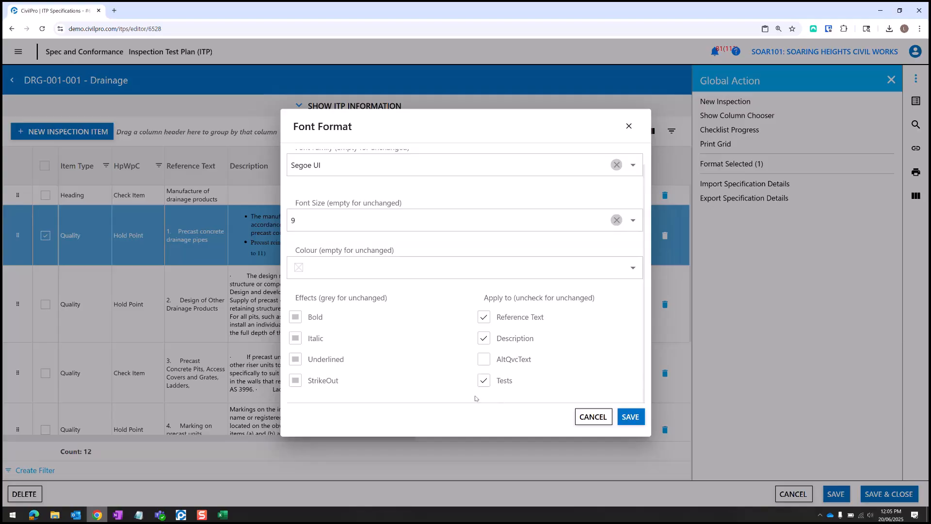
{"action": "left_click", "coordinate": [630, 418]}
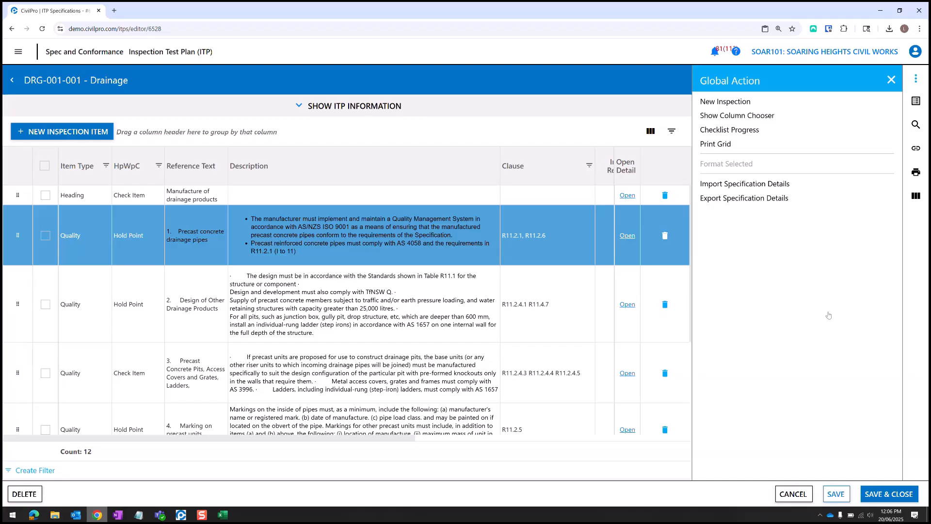
{"action": "left_click", "coordinate": [838, 495]}
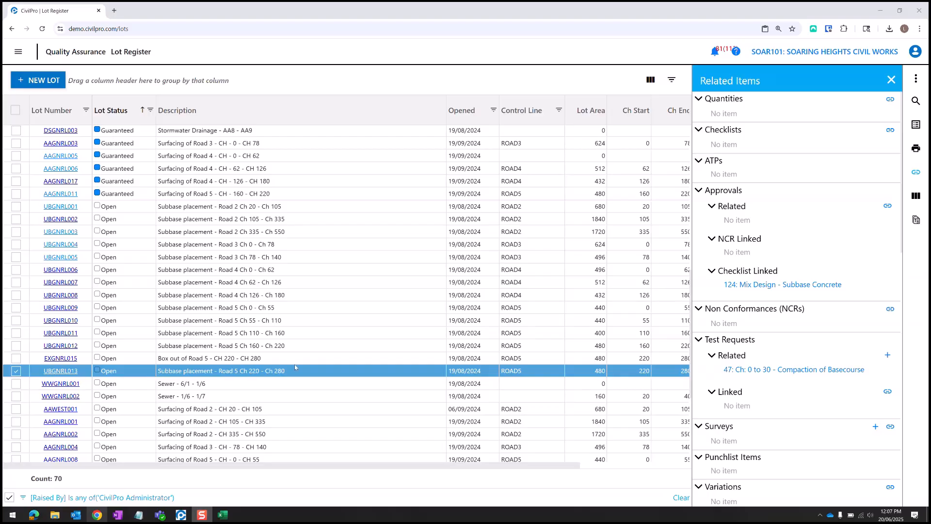
- Relate one DRG-001-001 Drainage ITP to lot UBGNRL013 as a checklist, save it and open the resulting checklist
{"action": "left_click", "coordinate": [916, 174]}
{"action": "left_click", "coordinate": [917, 174]}
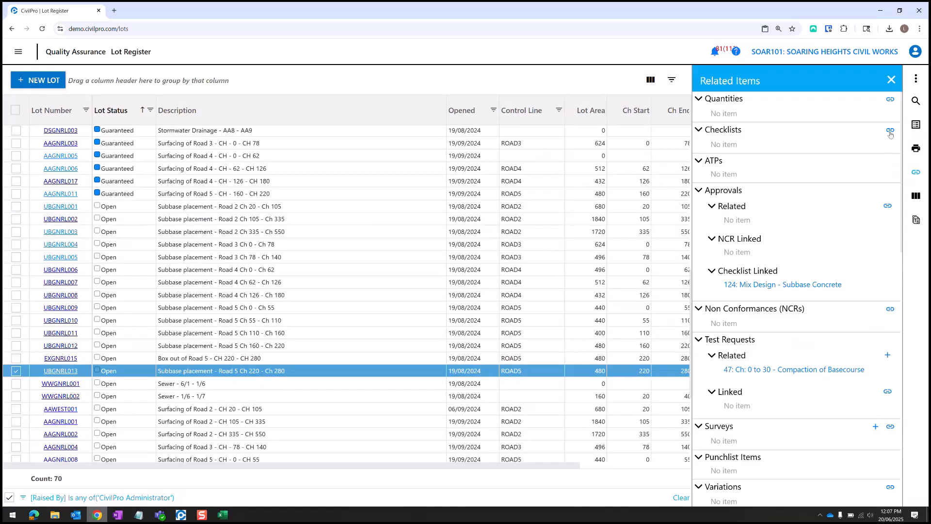
{"action": "left_click", "coordinate": [891, 130]}
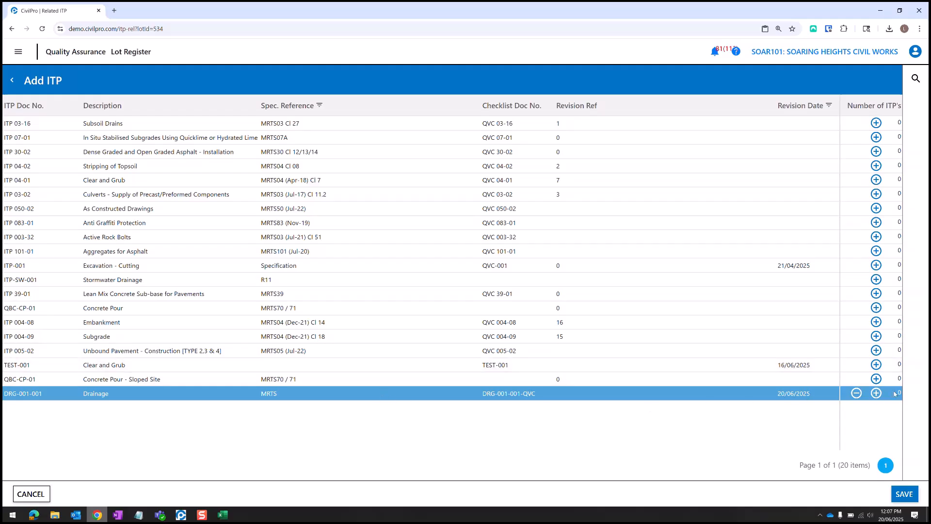
{"action": "left_click", "coordinate": [904, 494]}
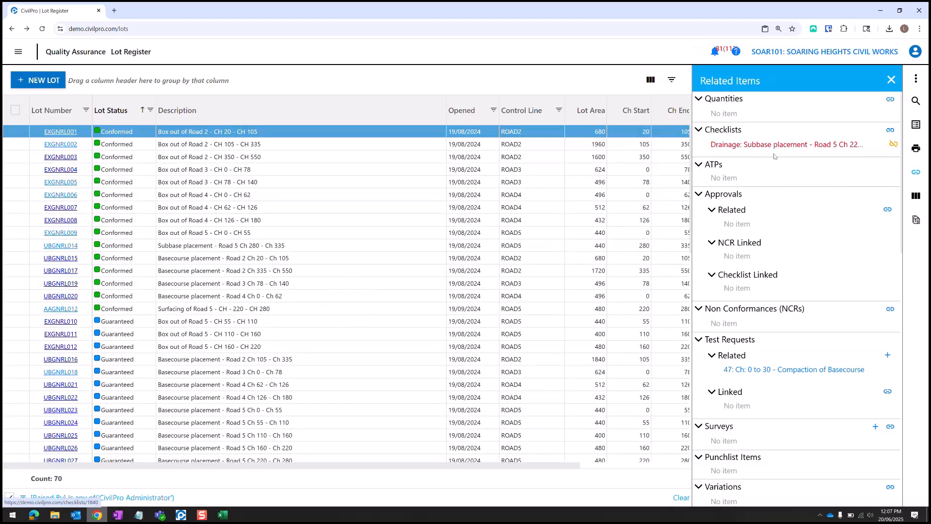
{"action": "left_click", "coordinate": [791, 145]}
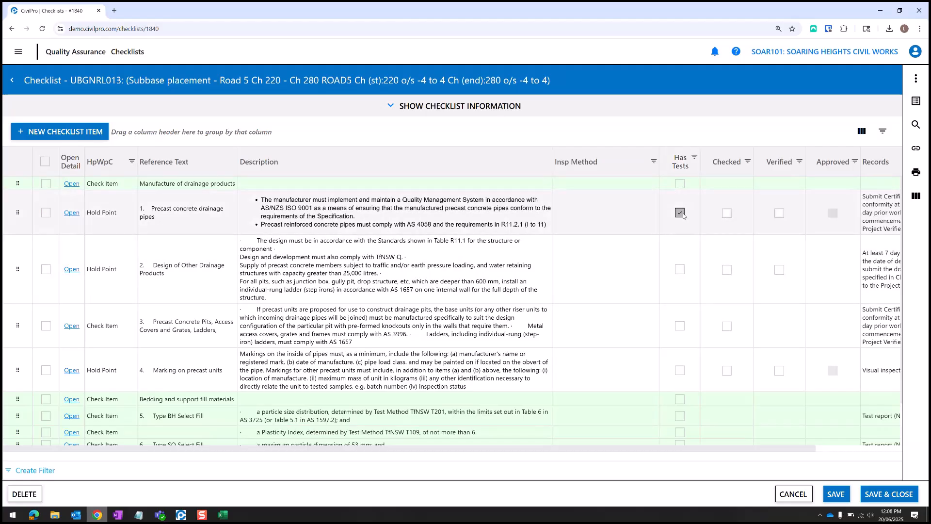
- Examine the test details of the Precast concrete drainage pipes checklist item and return without changes
{"action": "left_click", "coordinate": [71, 213]}
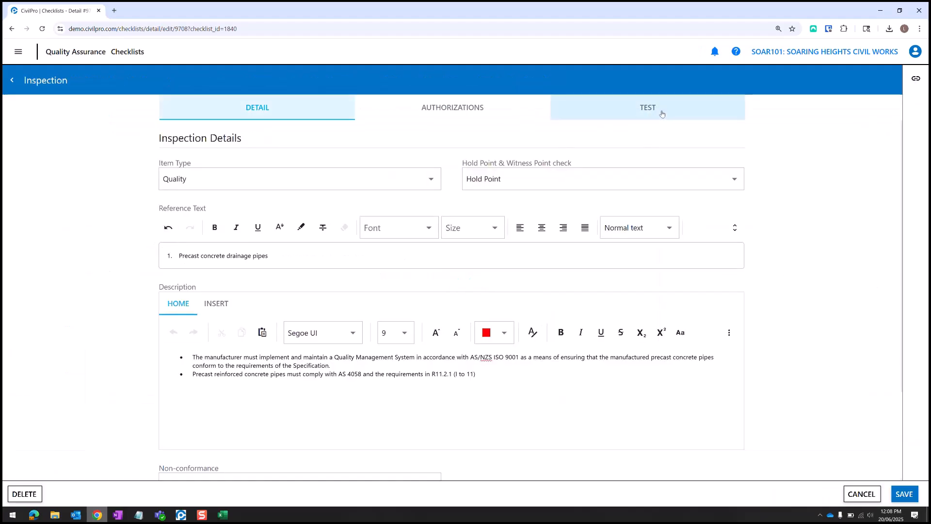
{"action": "left_click", "coordinate": [662, 114]}
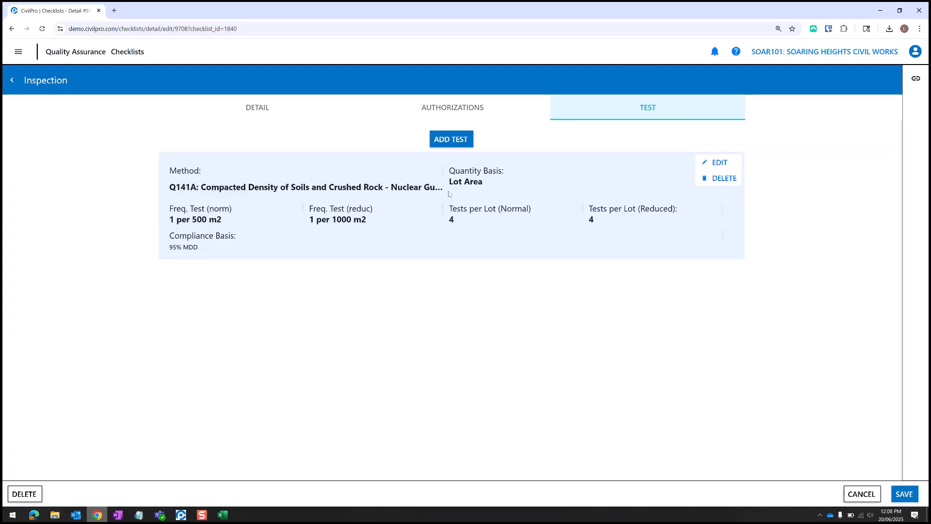
{"action": "left_click", "coordinate": [858, 495]}
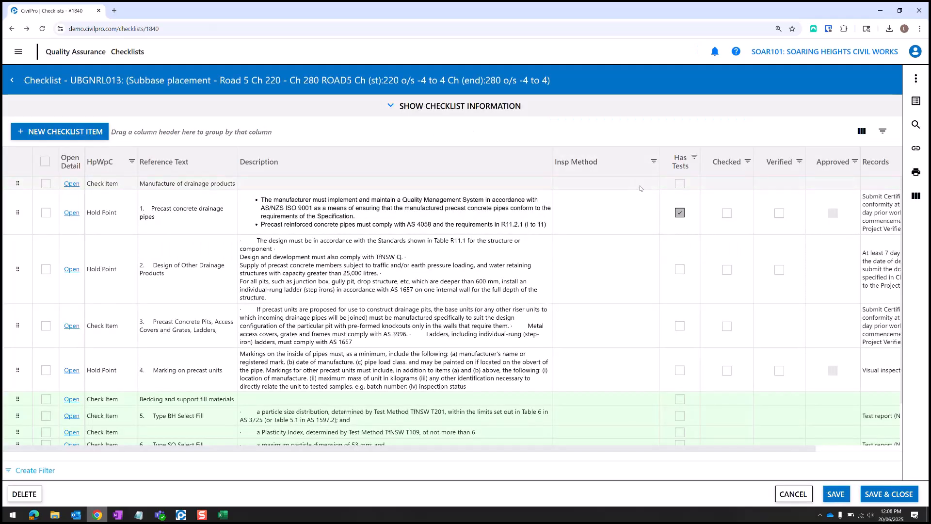
- Hide the Insp Method column in the checklist grid and move the Records column between Has Tests and Checked
{"action": "scroll", "coordinate": [618, 224], "scroll_direction": "right", "scroll_amount": 2}
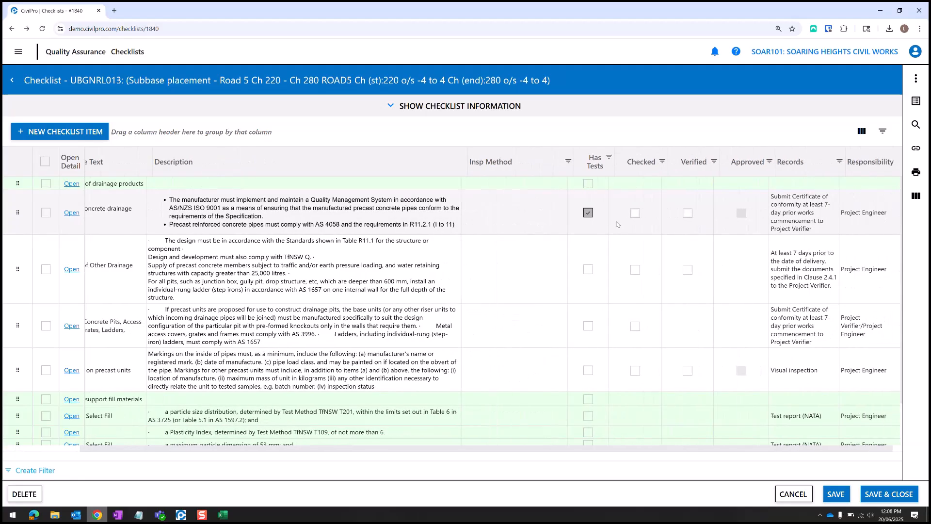
{"action": "scroll", "coordinate": [618, 225], "scroll_direction": "left", "scroll_amount": 2}
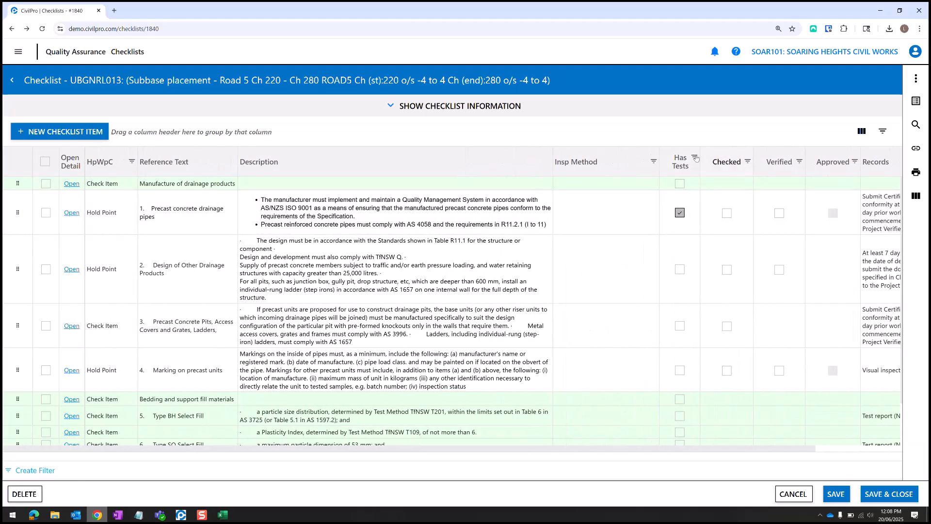
{"action": "left_click", "coordinate": [884, 132]}
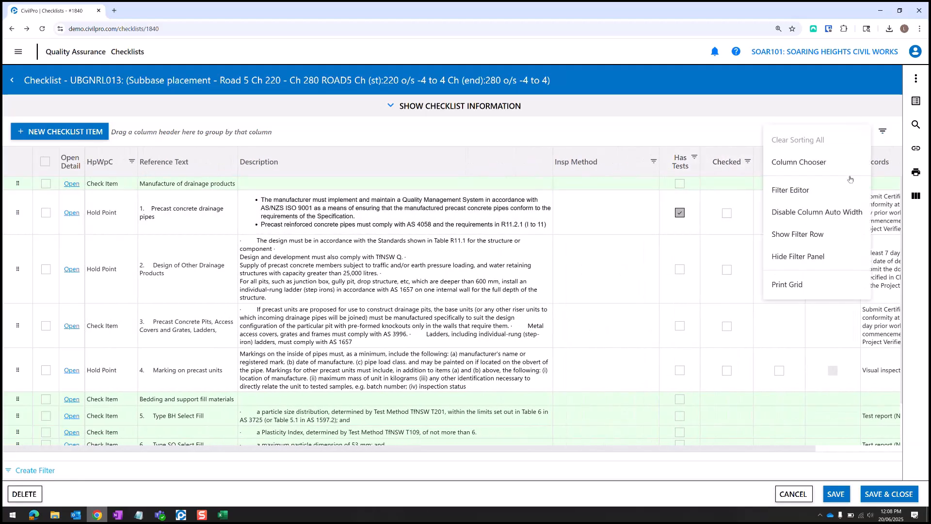
{"action": "left_click", "coordinate": [815, 162]}
{"action": "left_click_drag", "start_coordinate": [576, 161], "coordinate": [749, 202]}
{"action": "left_click_drag", "start_coordinate": [484, 185], "coordinate": [422, 180]}
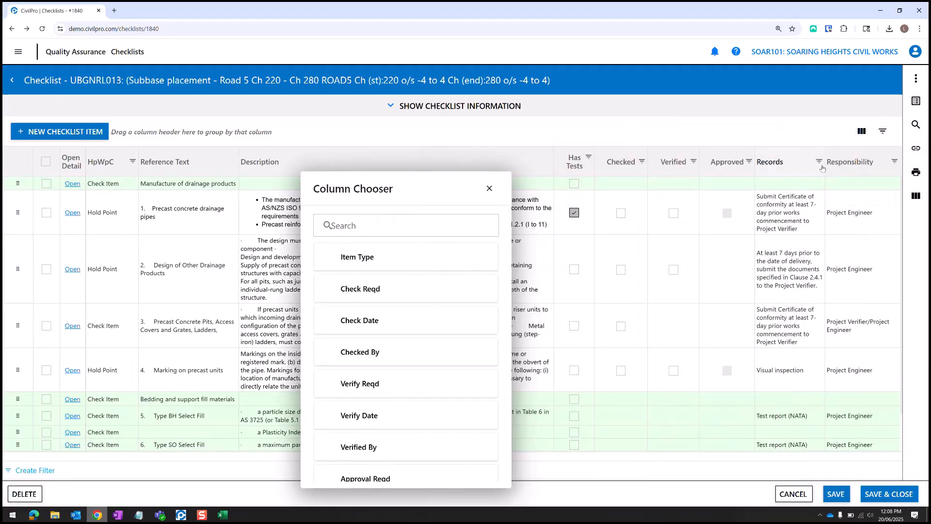
{"action": "left_click_drag", "start_coordinate": [806, 166], "coordinate": [582, 171]}
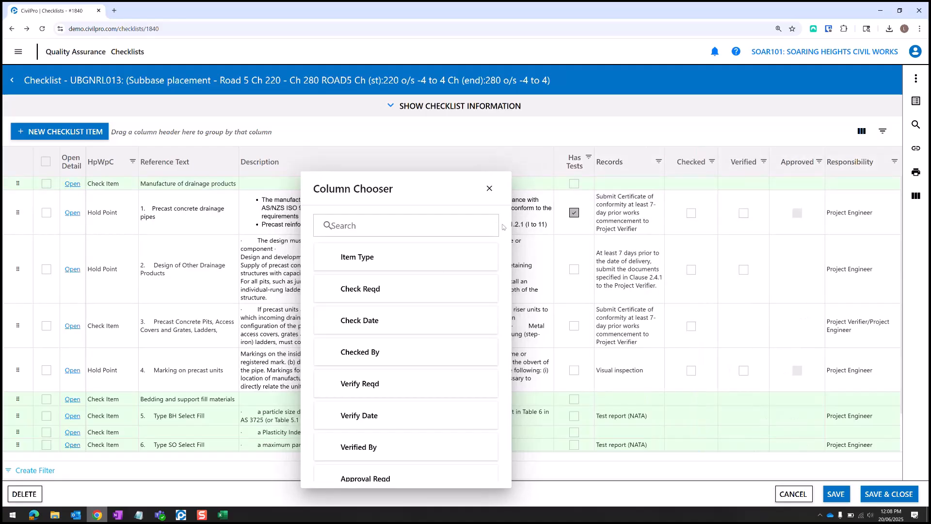
- Look through the other columns available for the checklist grid, then check the user and project custom views
{"action": "scroll", "coordinate": [433, 339], "scroll_direction": "down", "scroll_amount": 5}
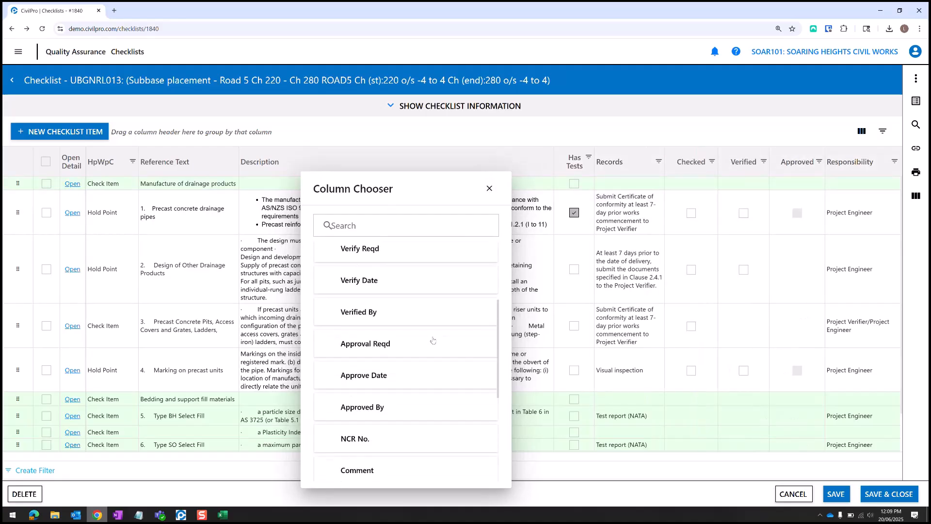
{"action": "scroll", "coordinate": [432, 338], "scroll_direction": "down", "scroll_amount": 2}
{"action": "scroll", "coordinate": [439, 328], "scroll_direction": "up", "scroll_amount": 2}
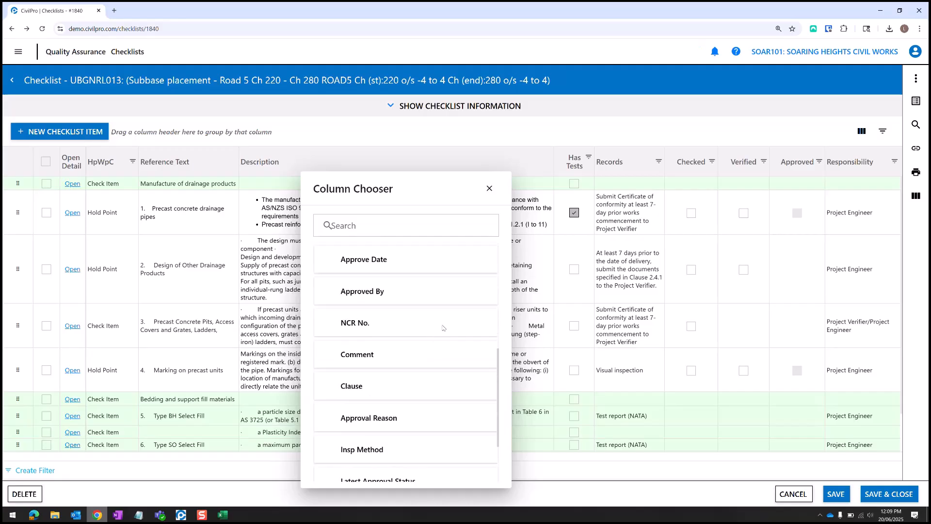
{"action": "left_click", "coordinate": [489, 190]}
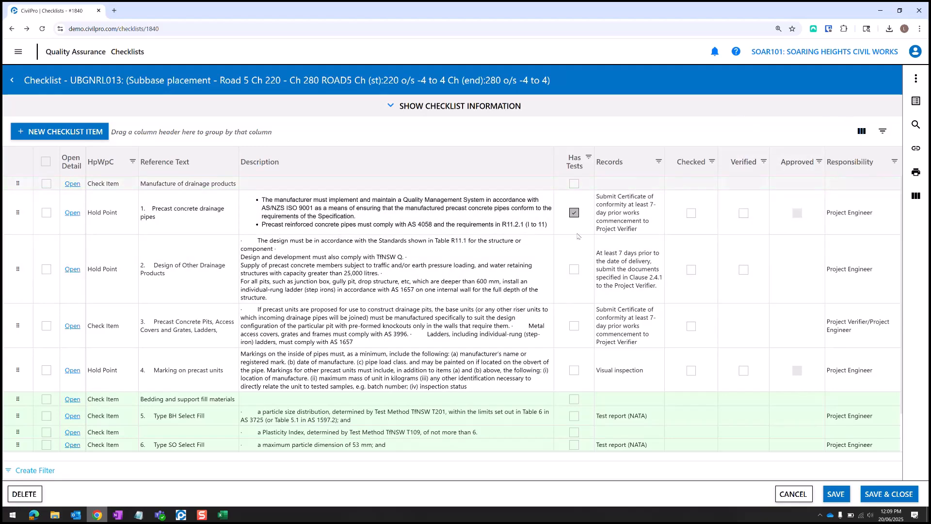
{"action": "left_click", "coordinate": [916, 196]}
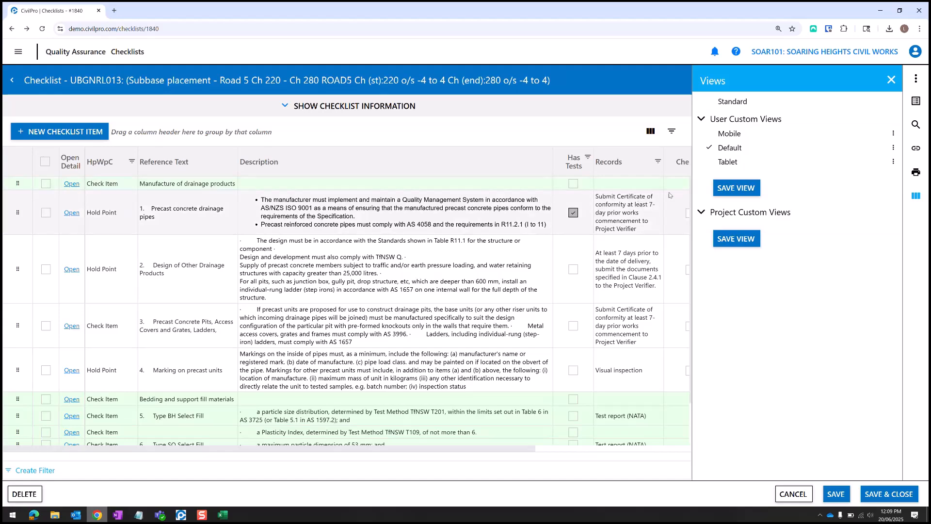
{"action": "left_click", "coordinate": [891, 81]}
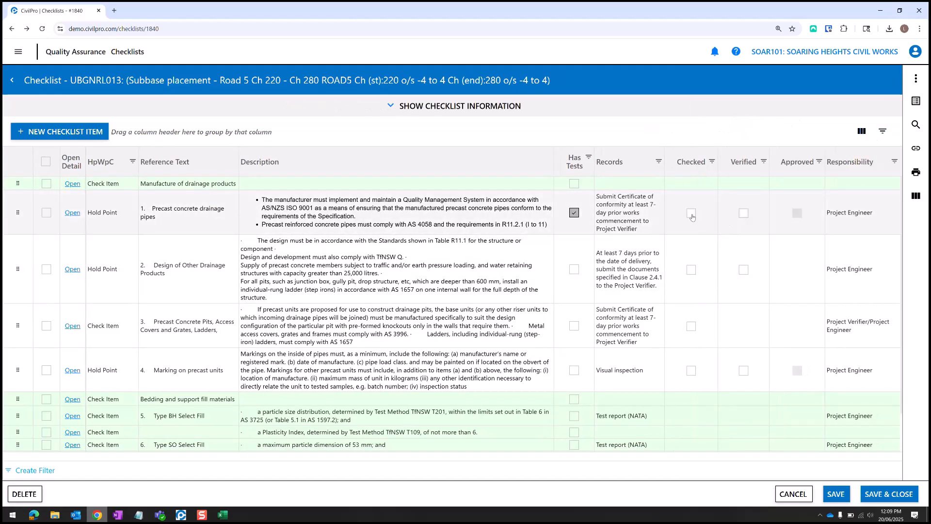
- Mark Precast concrete drainage pipes and Design of Other Drainage Products as Checked and Verified
{"action": "left_click", "coordinate": [691, 214]}
{"action": "left_click", "coordinate": [743, 213]}
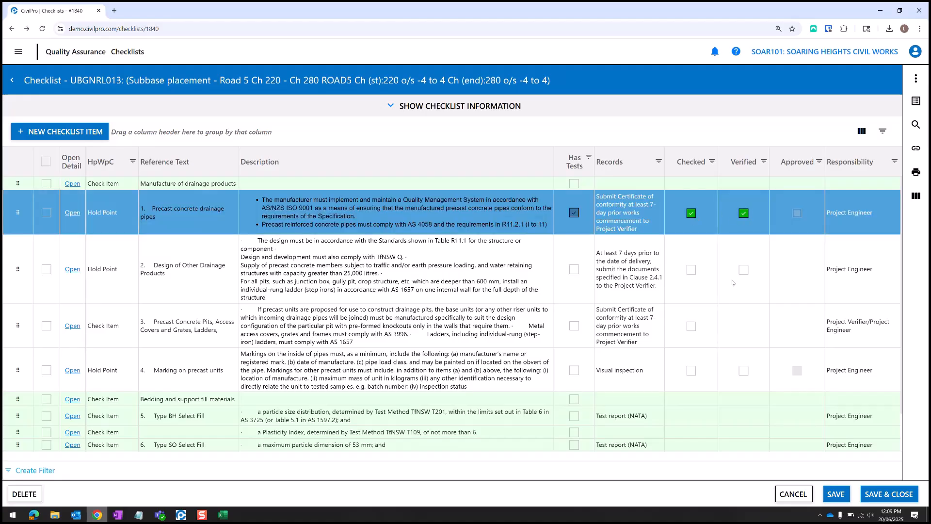
{"action": "left_click", "coordinate": [691, 270]}
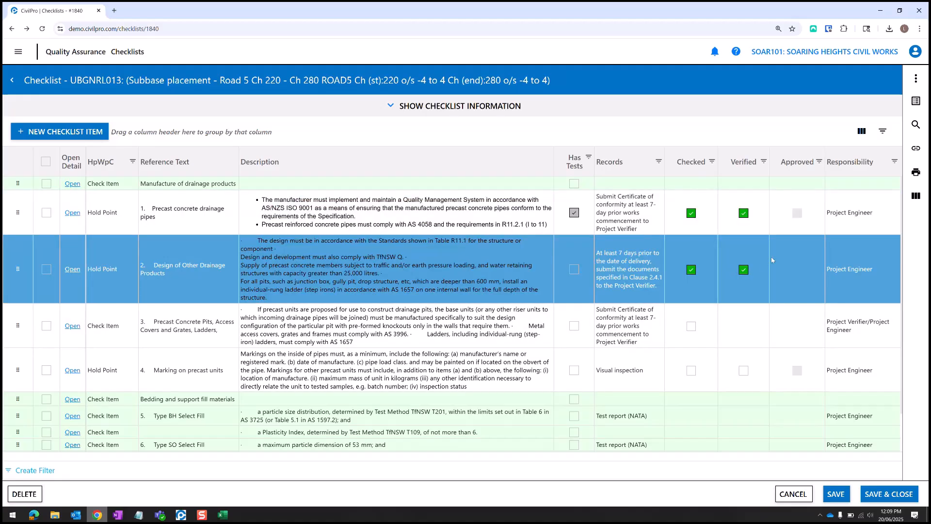
- Compare the approval actions offered for Precast concrete drainage pipes and Precast Concrete Pits, and look over the checklist rows
{"action": "right_click", "coordinate": [798, 215]}
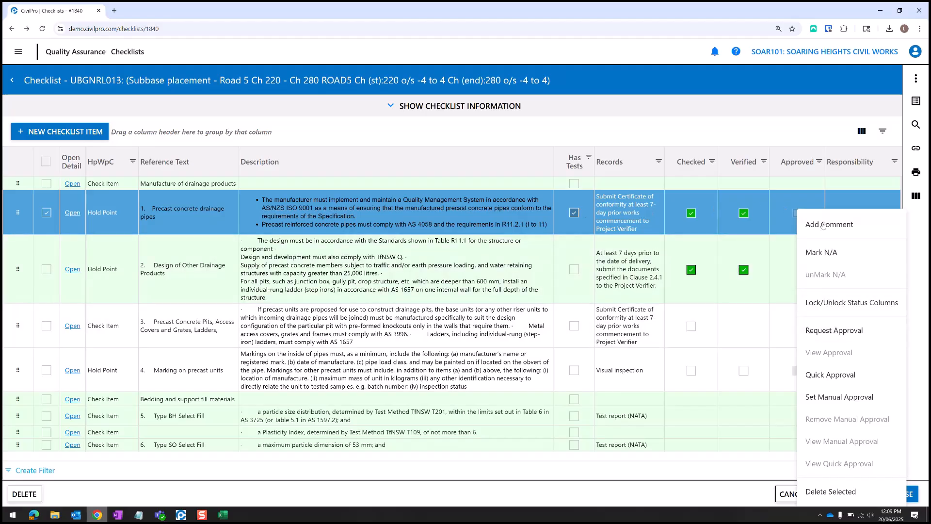
{"action": "right_click", "coordinate": [770, 323]}
{"action": "right_click", "coordinate": [745, 315]}
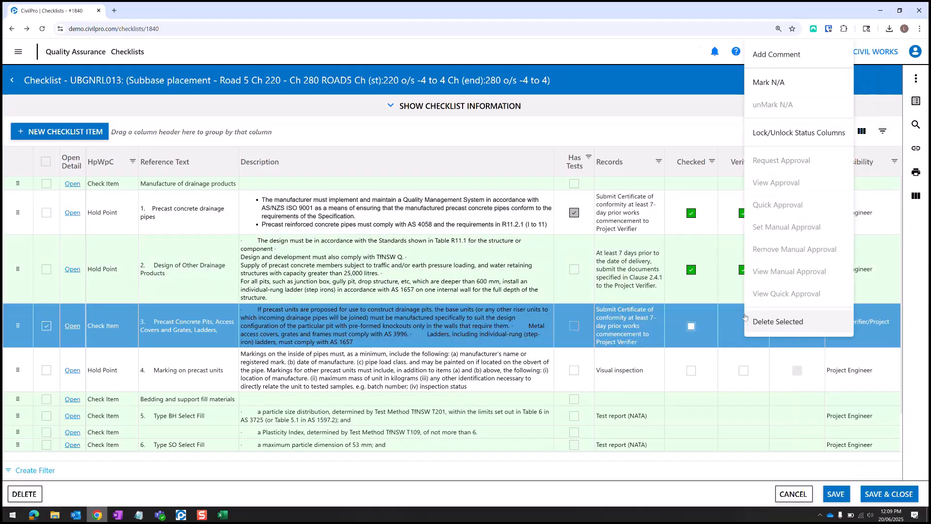
{"action": "left_click", "coordinate": [739, 346]}
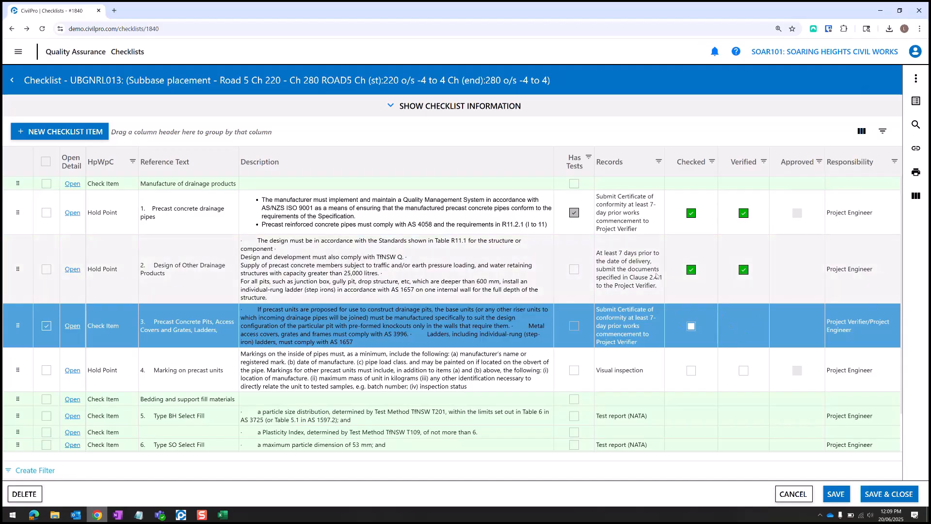
{"action": "scroll", "coordinate": [660, 354], "scroll_direction": "down", "scroll_amount": 1}
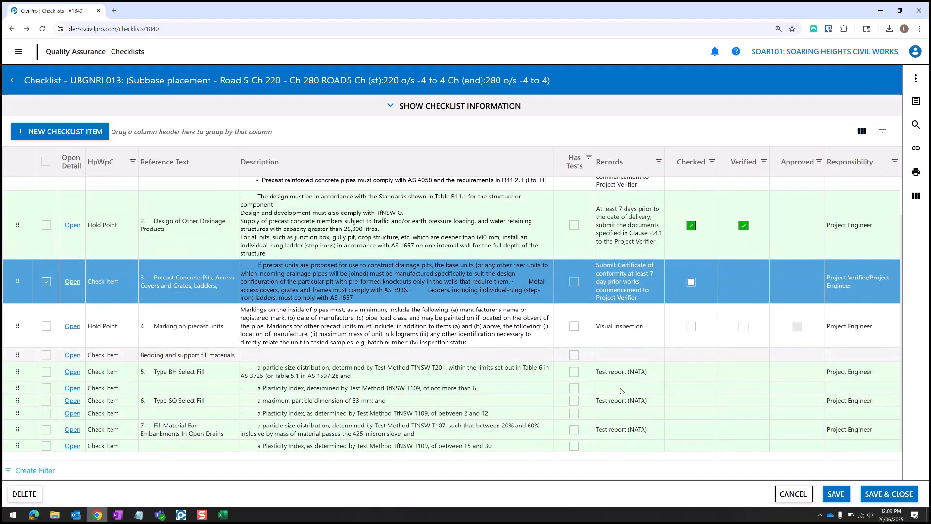
{"action": "scroll", "coordinate": [619, 408], "scroll_direction": "up", "scroll_amount": 1}
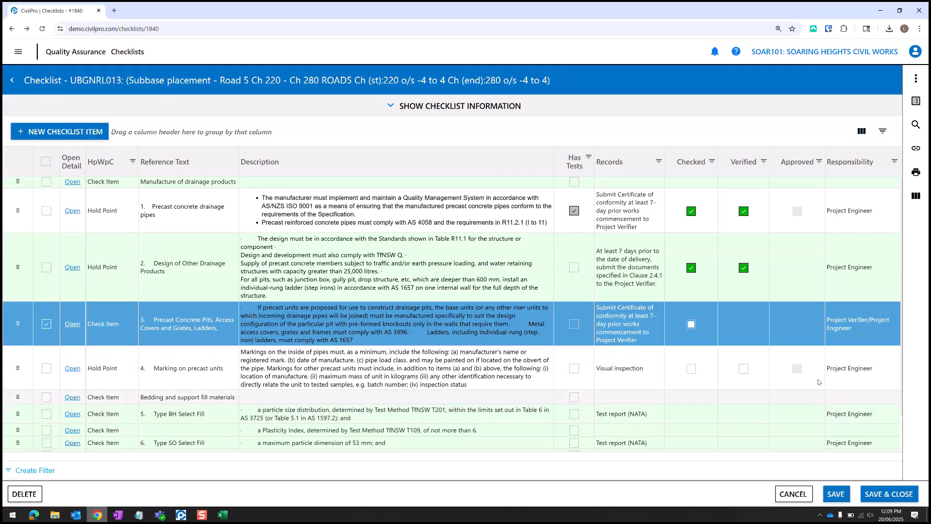
{"action": "scroll", "coordinate": [553, 310], "scroll_direction": "up", "scroll_amount": 1}
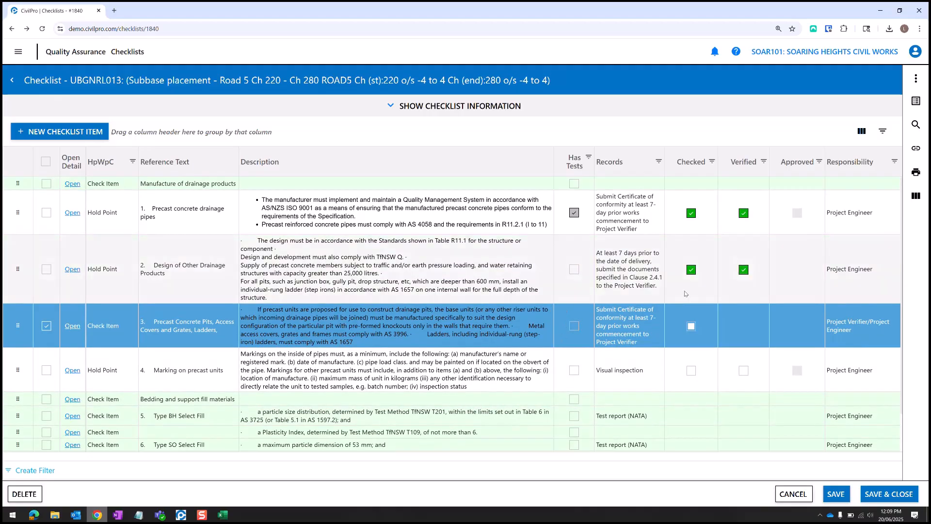